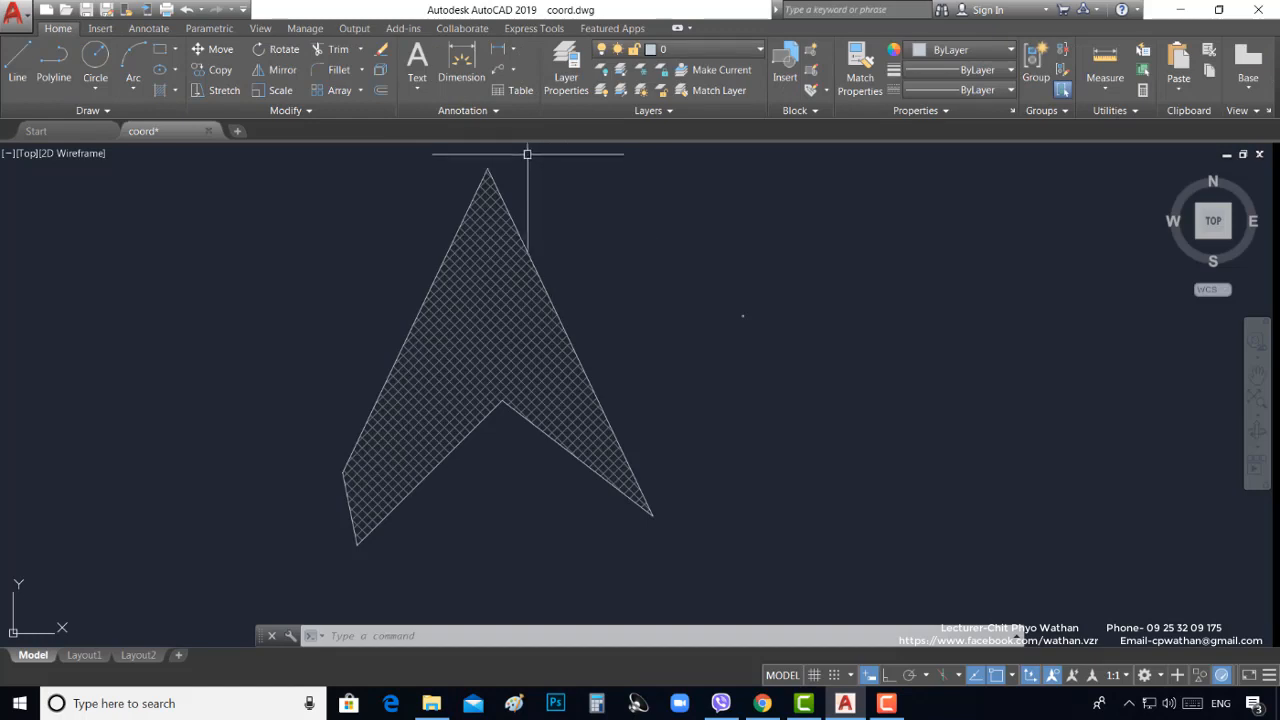
# Add an ordinate dimension for the Y coordinate at the hatched arrow's lower right tip
pyautogui.click(513, 51)
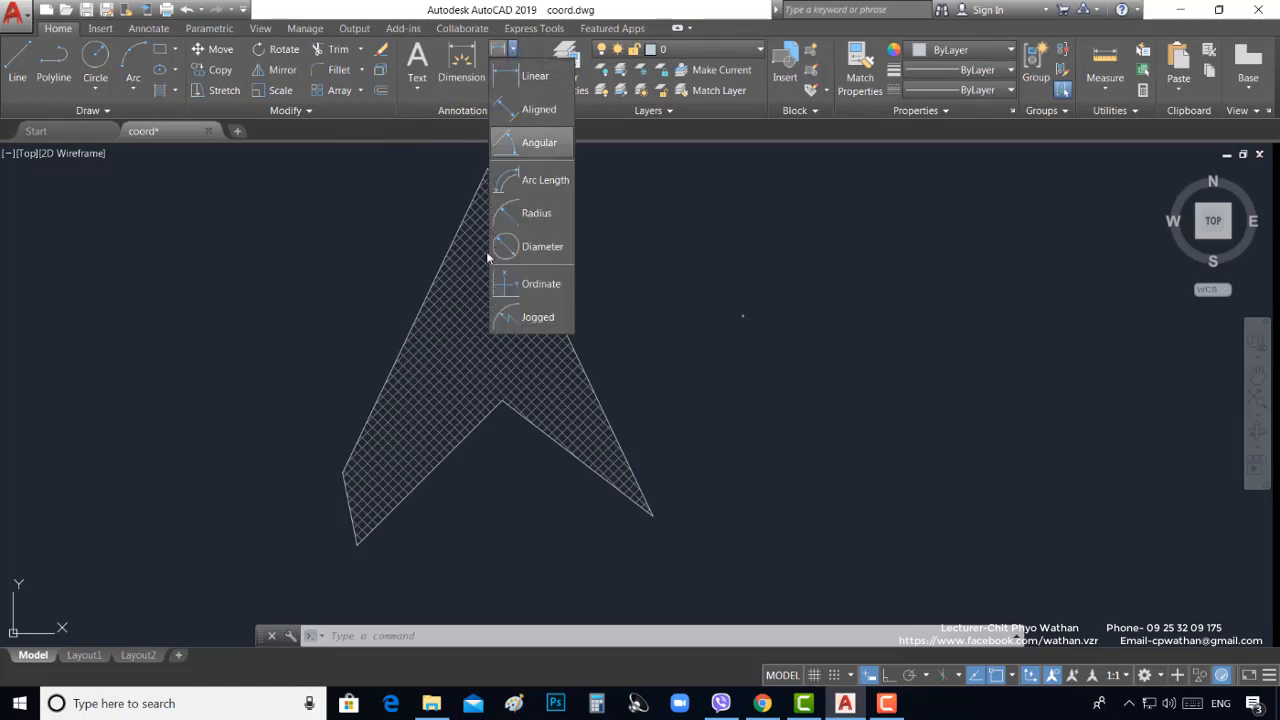
pyautogui.click(530, 284)
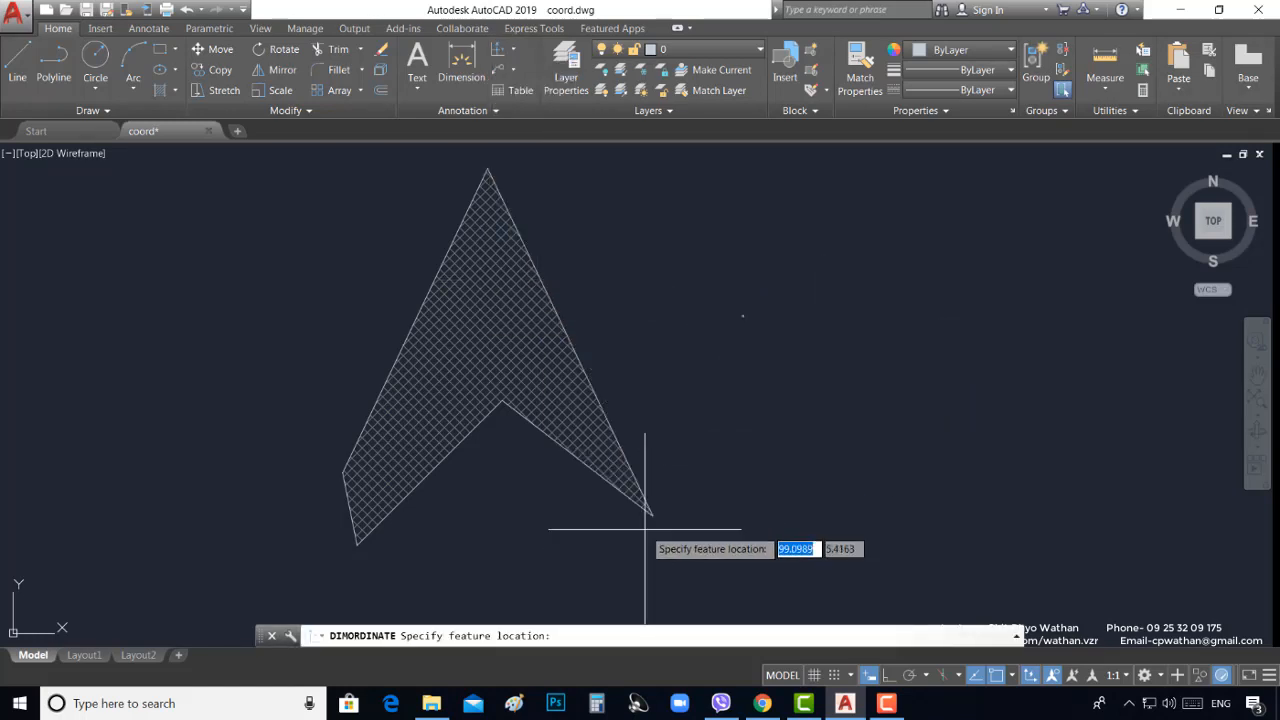
pyautogui.scroll(8, 650, 530)
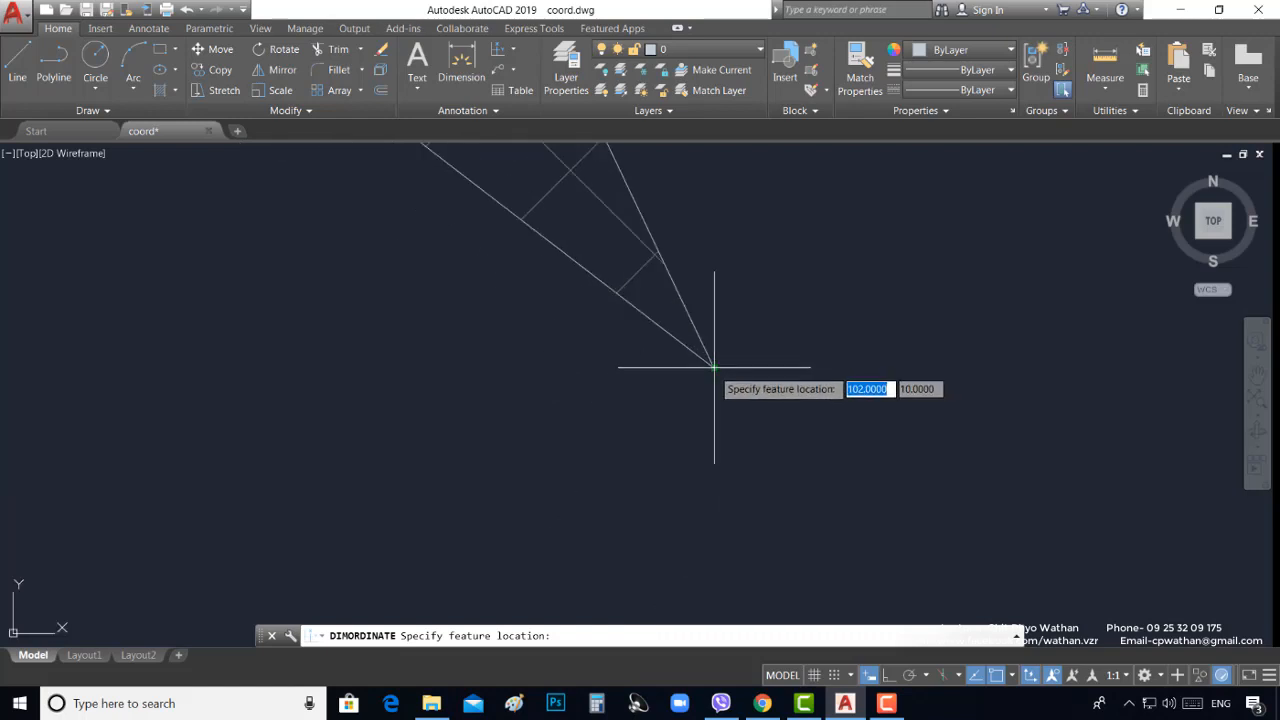
pyautogui.click(714, 367)
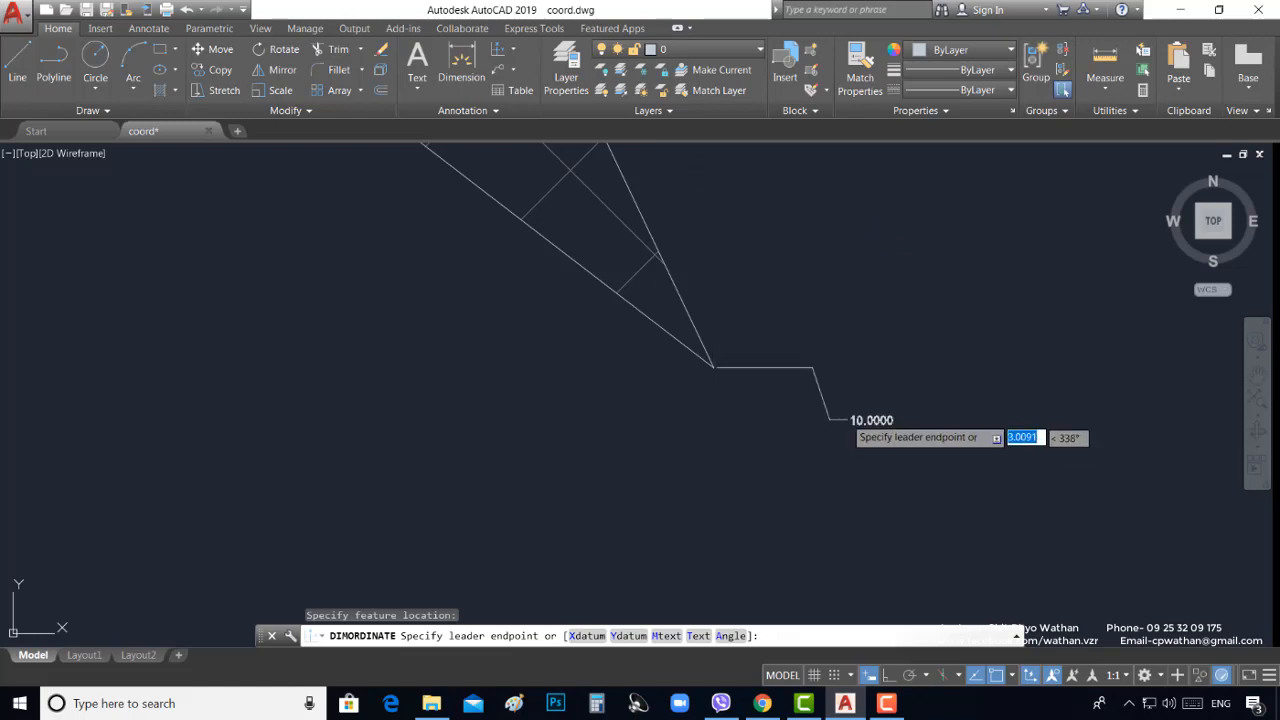
pyautogui.click(822, 403)
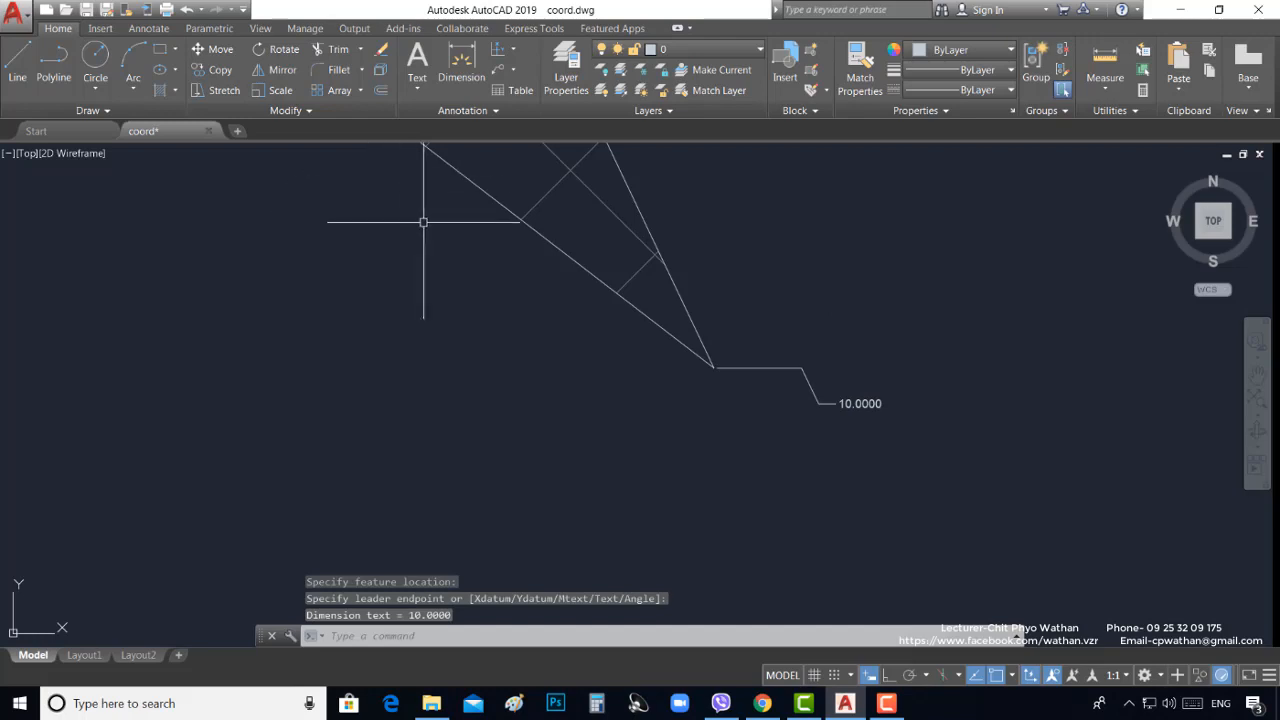
# Add an ordinate dimension for the X coordinate at the same lower right tip, with its leader going upward
pyautogui.click(511, 49)
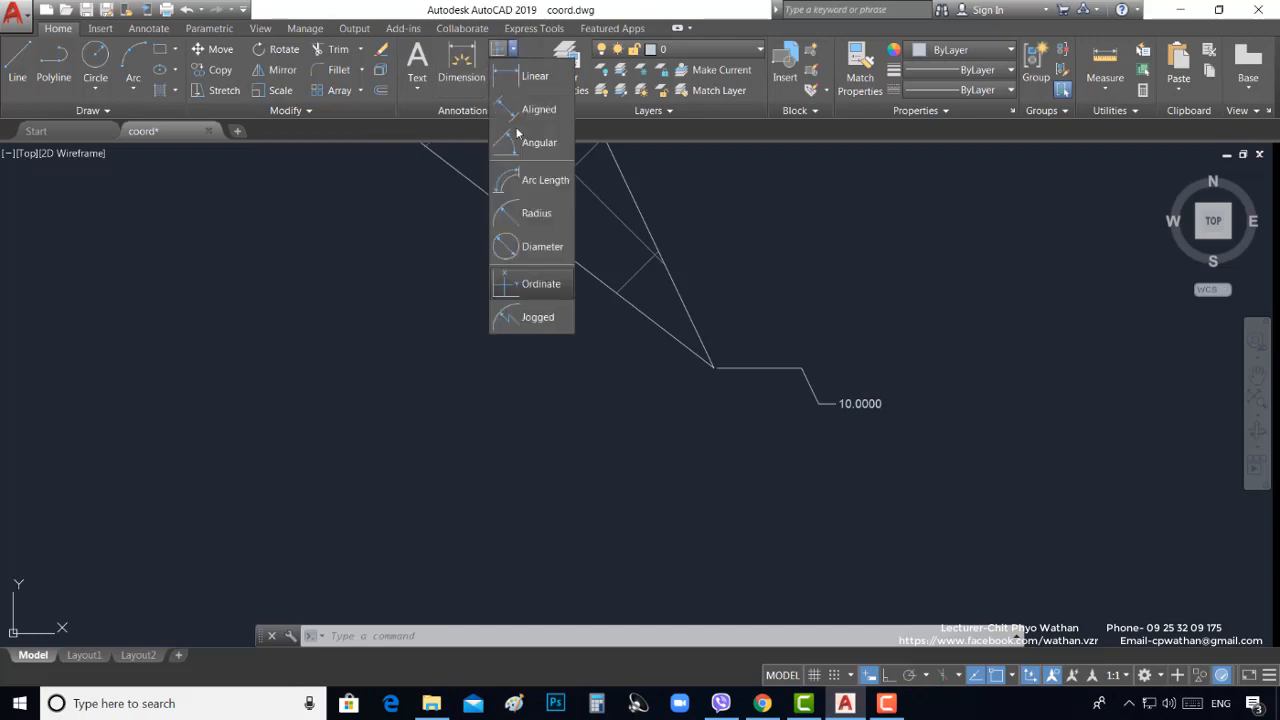
pyautogui.click(538, 284)
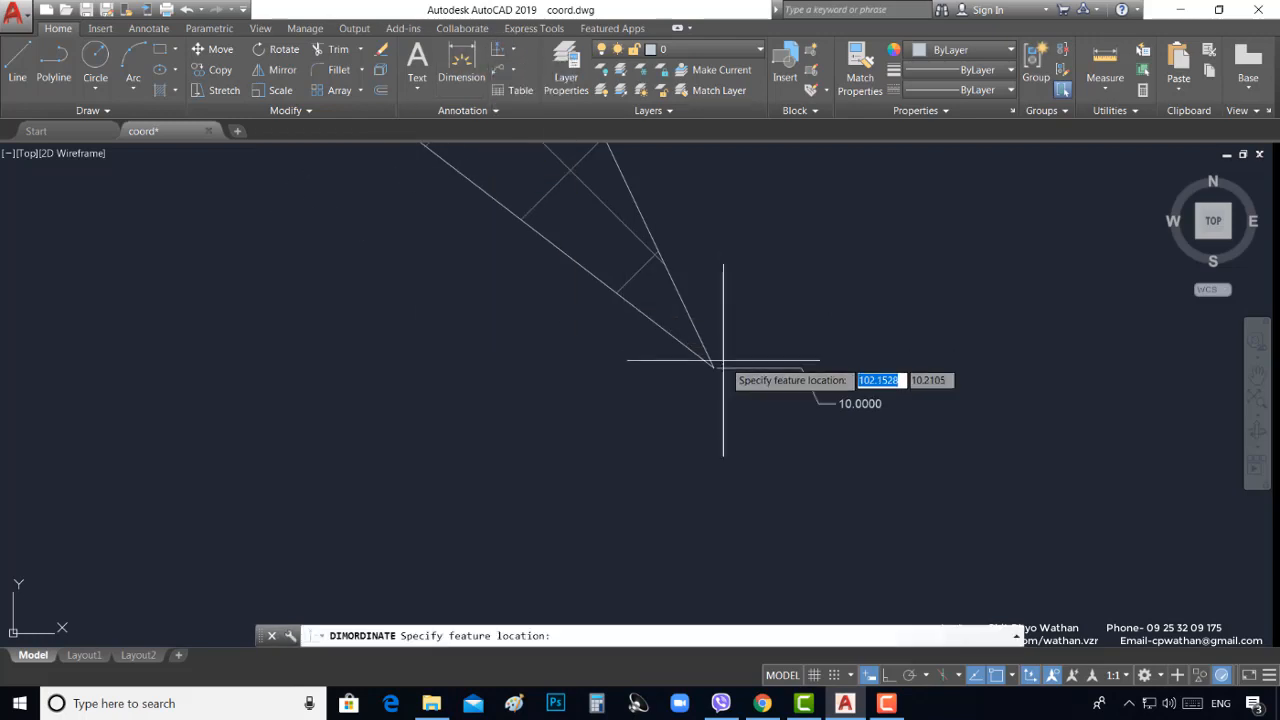
pyautogui.click(713, 366)
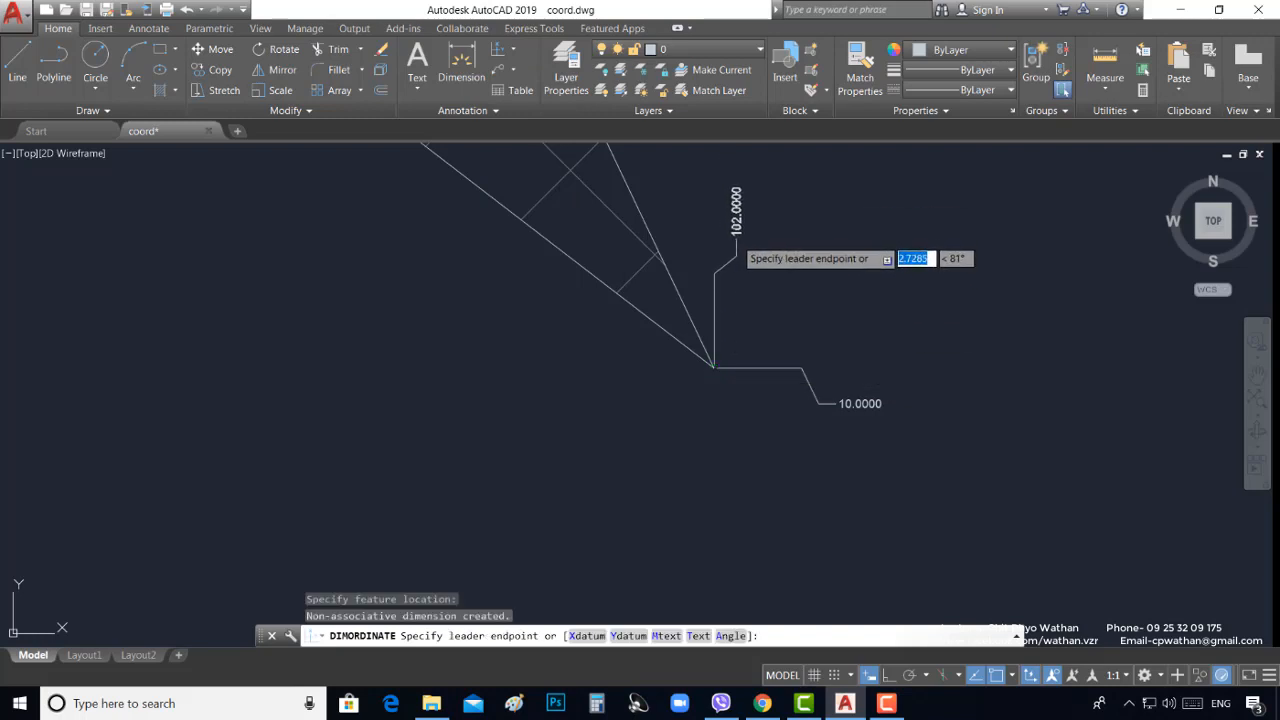
pyautogui.click(740, 258)
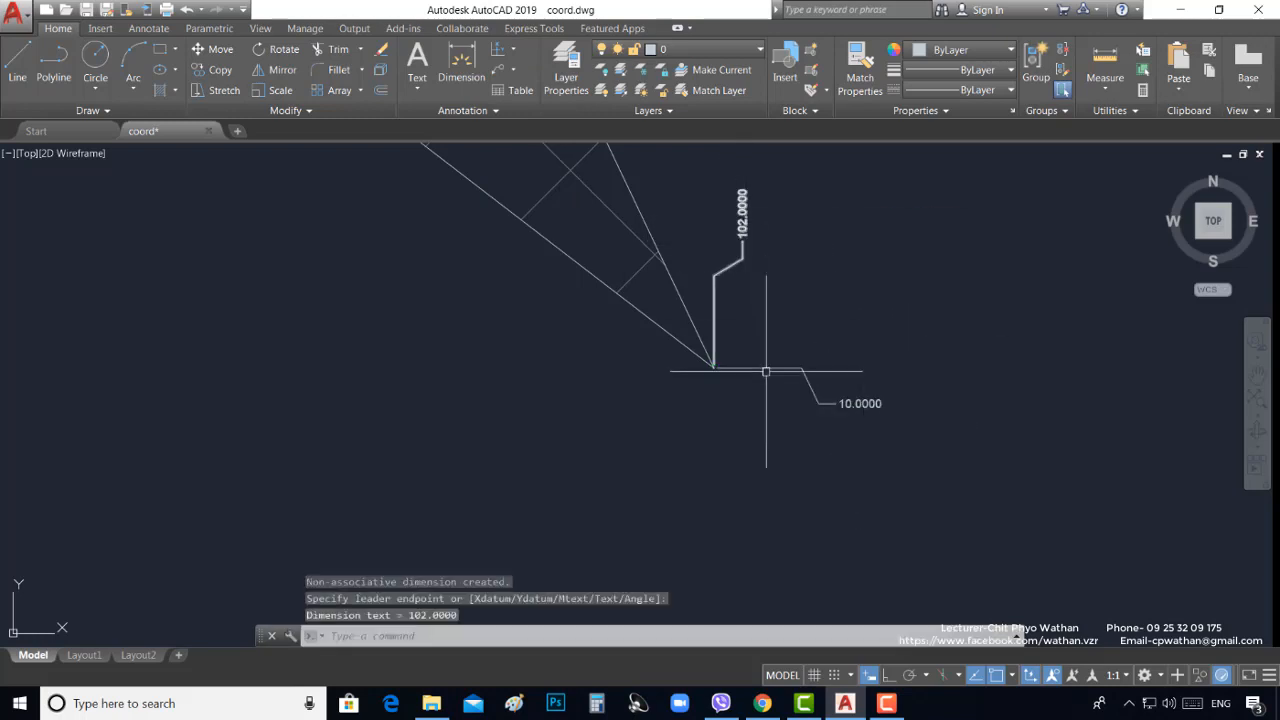
# Delete both ordinate dimensions at the arrow's lower right tip
pyautogui.click(877, 457)
pyautogui.click(735, 195)
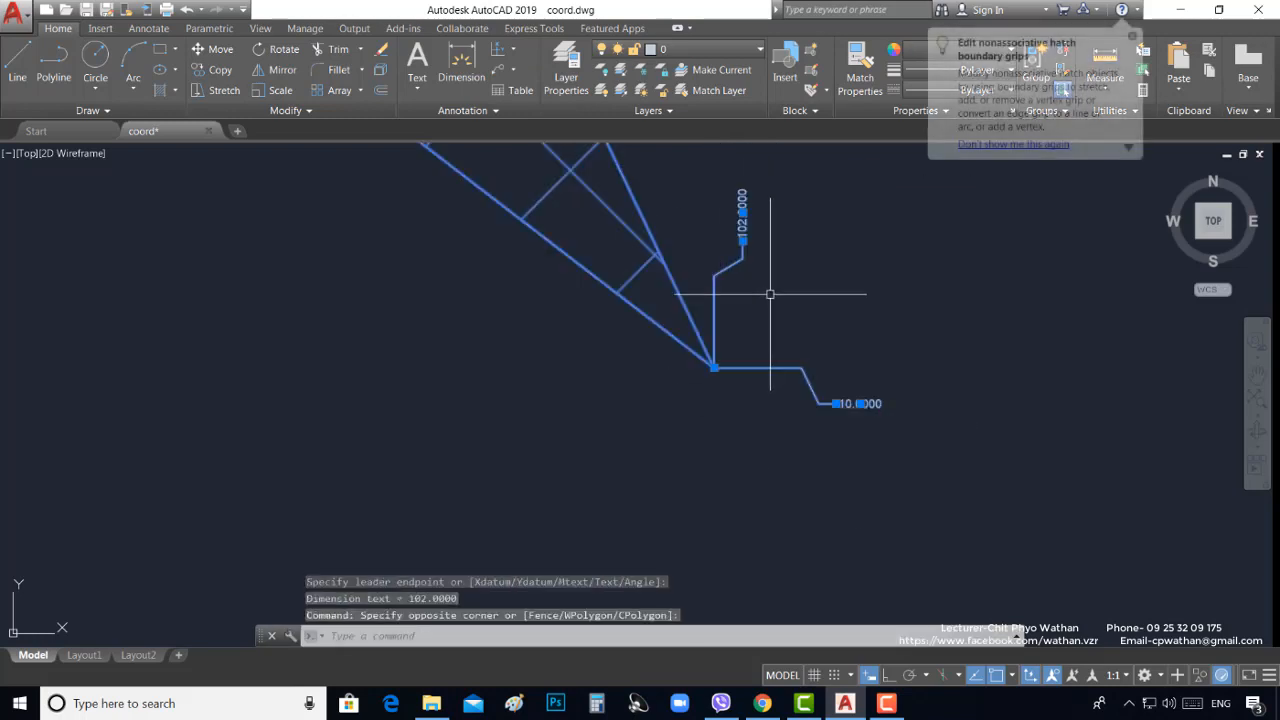
pyautogui.press('Escape')
pyautogui.click(850, 449)
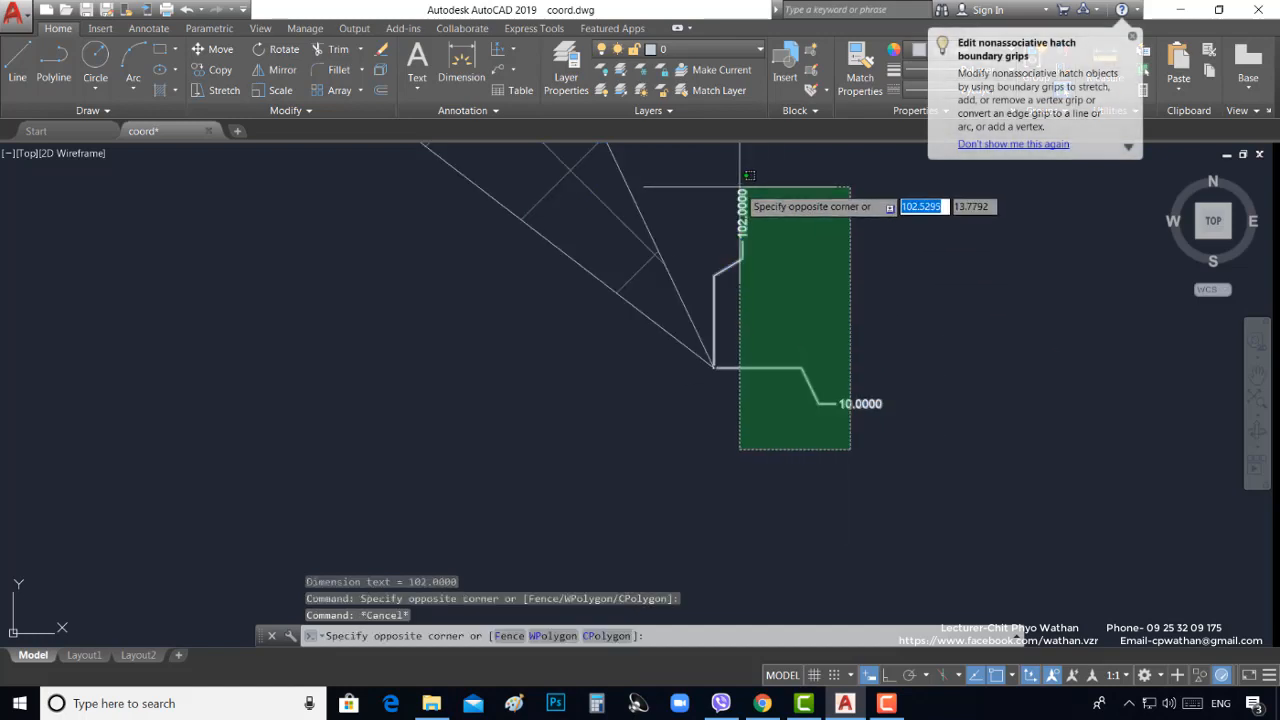
pyautogui.click(748, 175)
pyautogui.press('Delete')
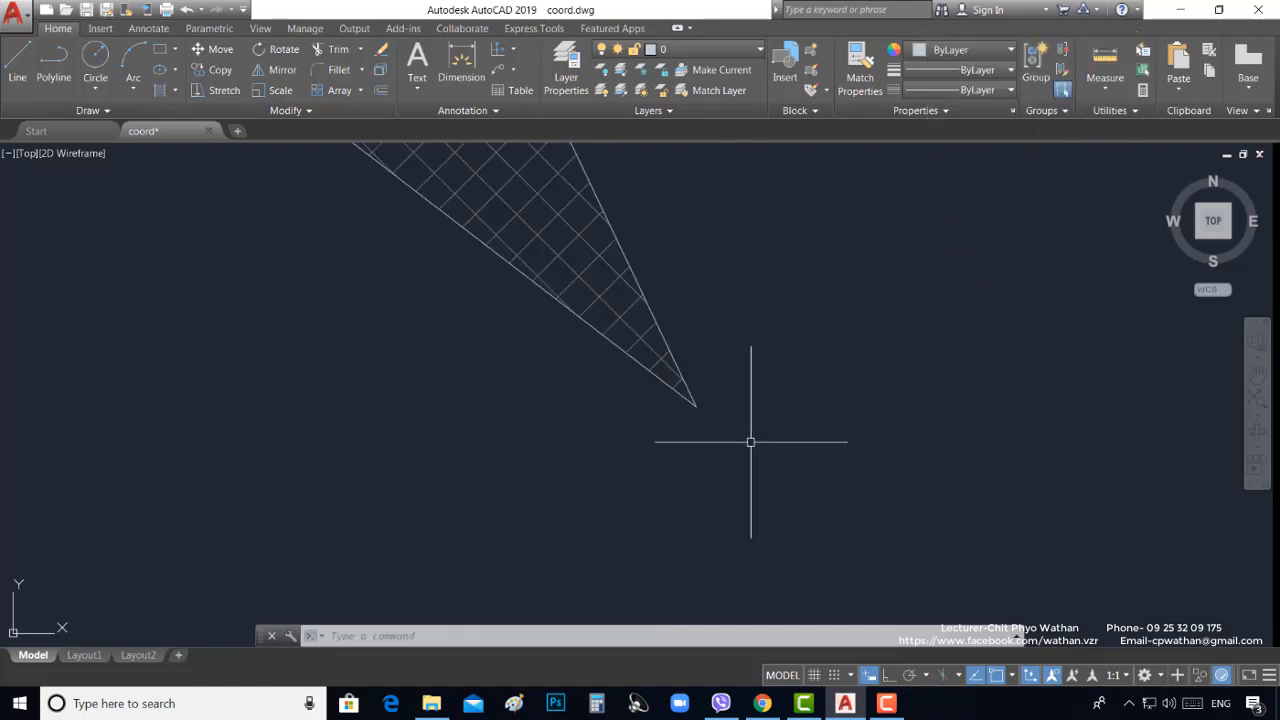
# Examine the hatched arrow's lower right tip and the small circle beside the shape
pyautogui.scroll(-5, 751, 440)
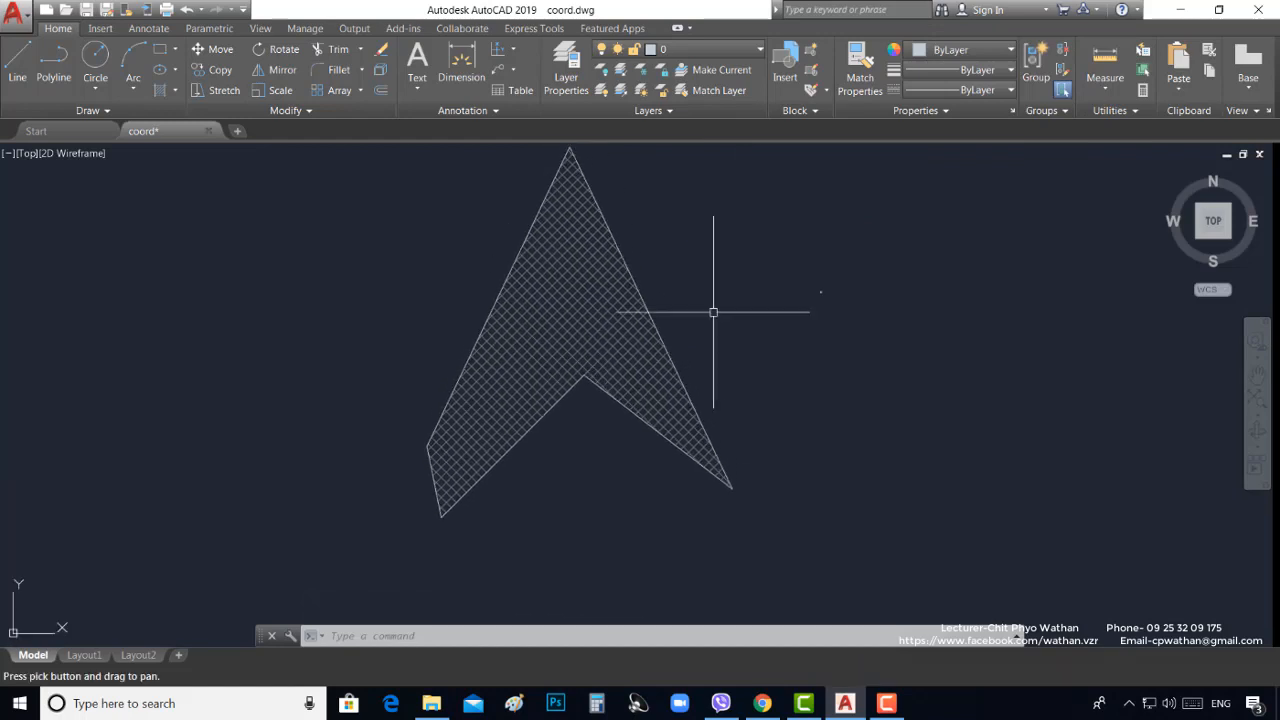
pyautogui.scroll(5, 745, 455)
pyautogui.scroll(3, 625, 335)
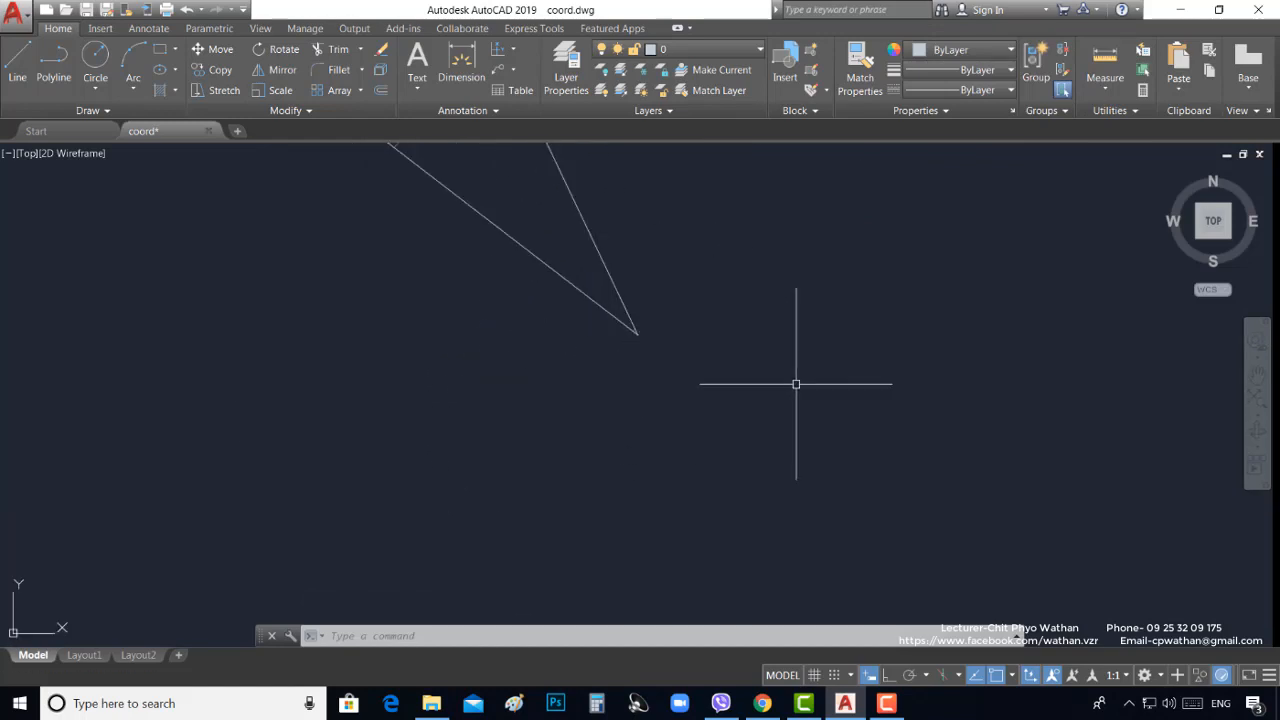
pyautogui.scroll(-2, 743, 420)
pyautogui.scroll(-2, 743, 423)
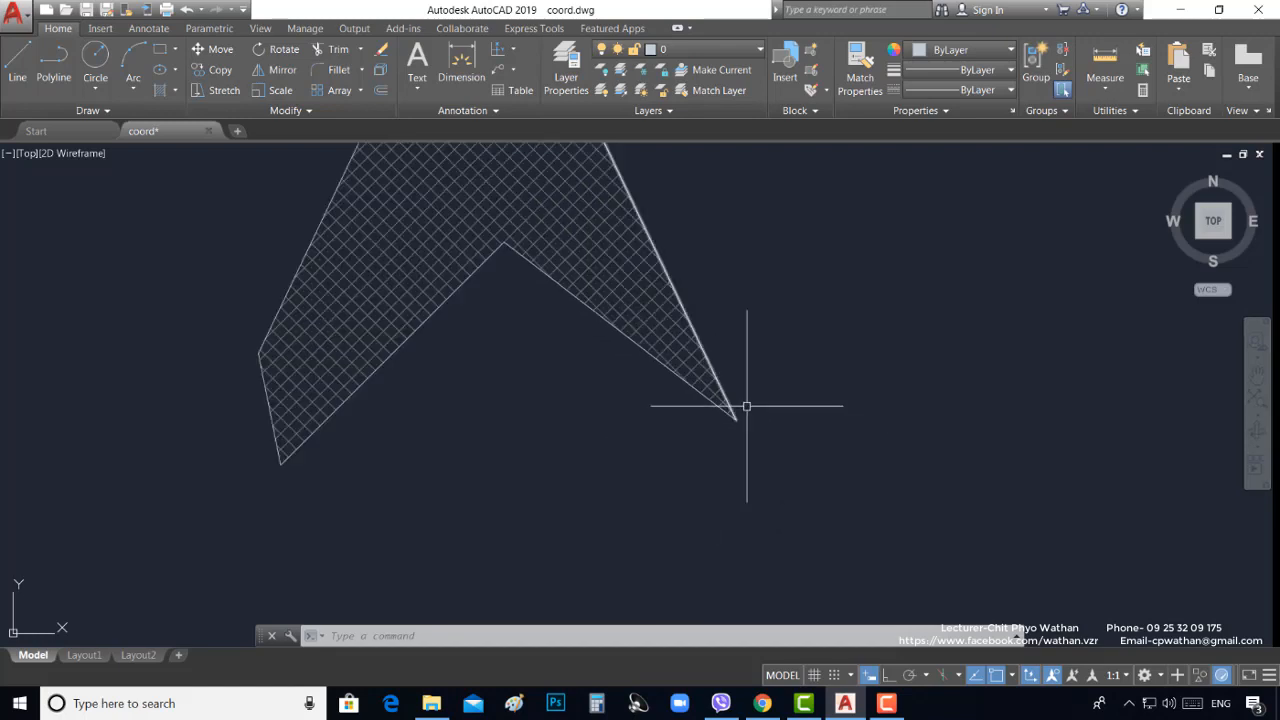
pyautogui.scroll(1, 749, 320)
pyautogui.scroll(1, 826, 213)
pyautogui.scroll(-2, 637, 376)
pyautogui.moveTo(618, 269); pyautogui.dragTo(606, 298, button='middle')
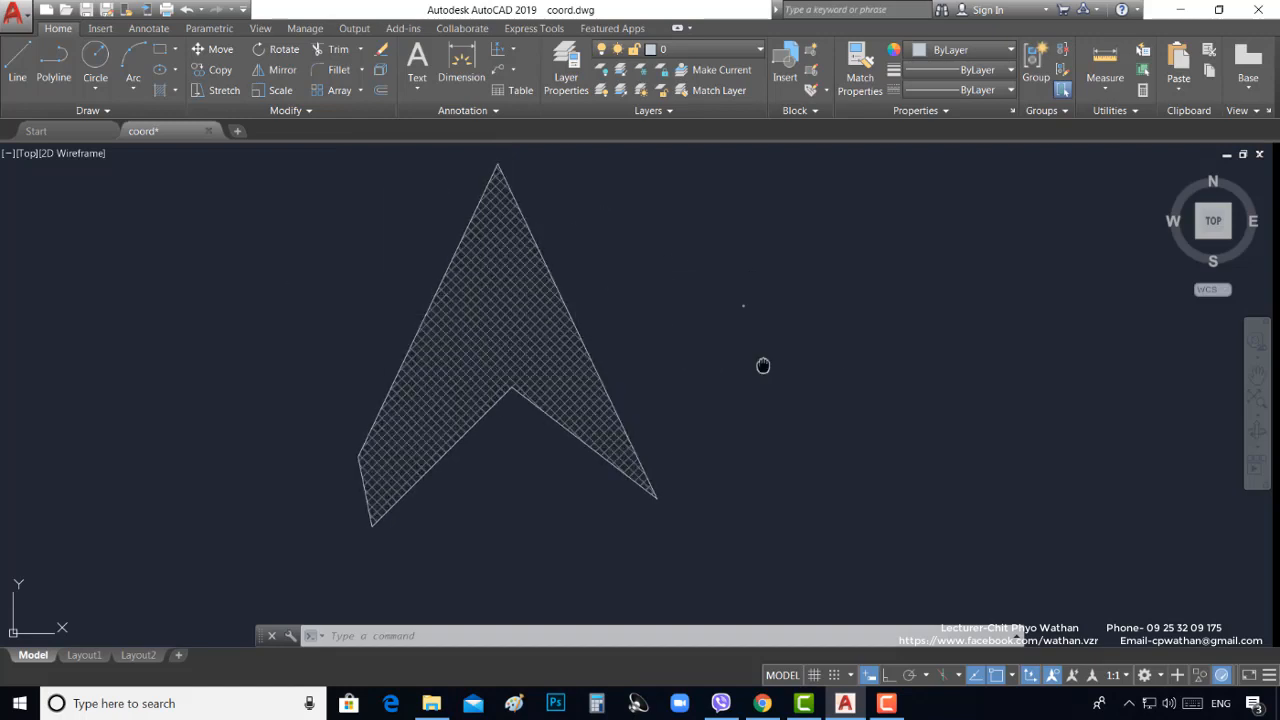
pyautogui.moveTo(763, 366); pyautogui.dragTo(651, 368, button='middle')
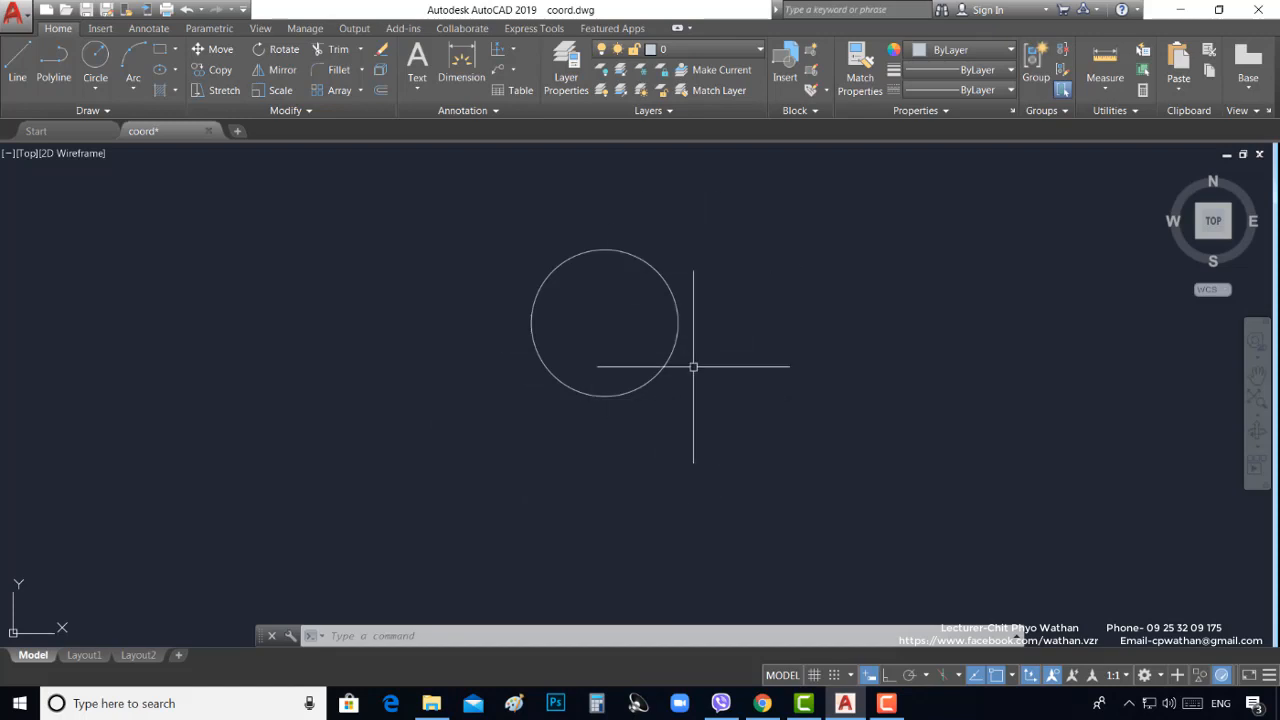
pyautogui.scroll(-3, 623, 383)
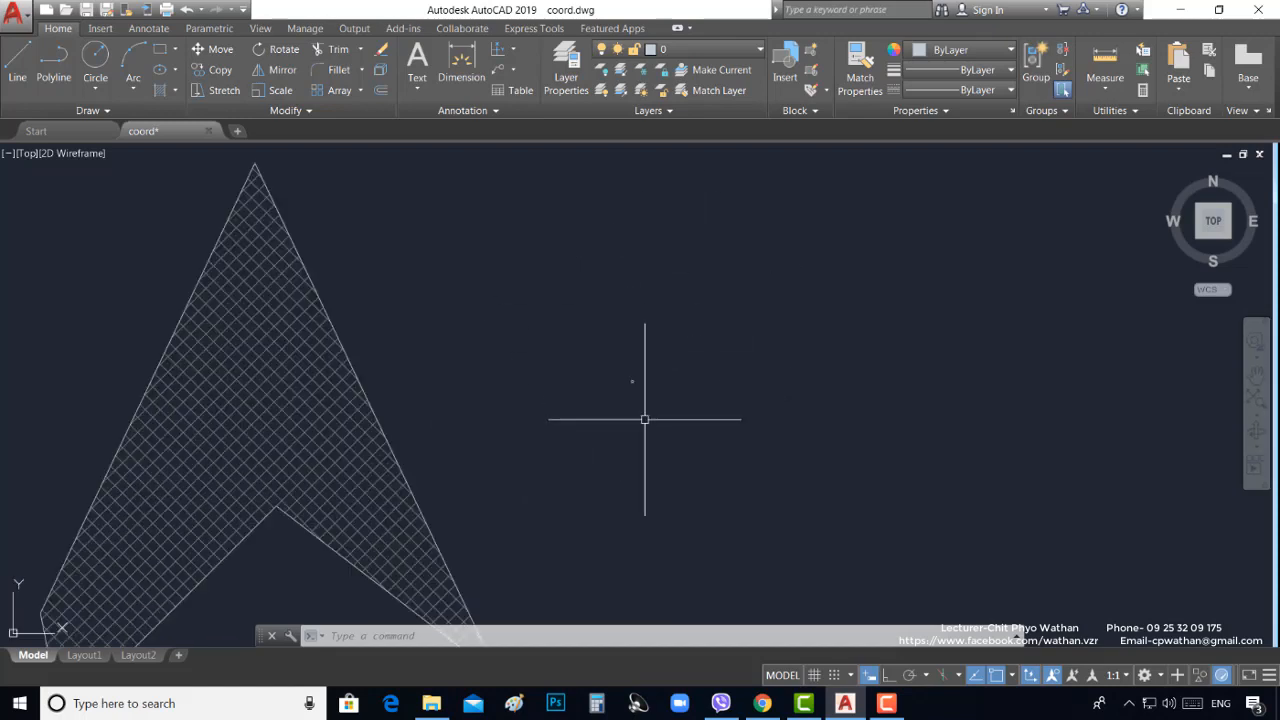
pyautogui.moveTo(646, 406); pyautogui.dragTo(636, 355, button='middle')
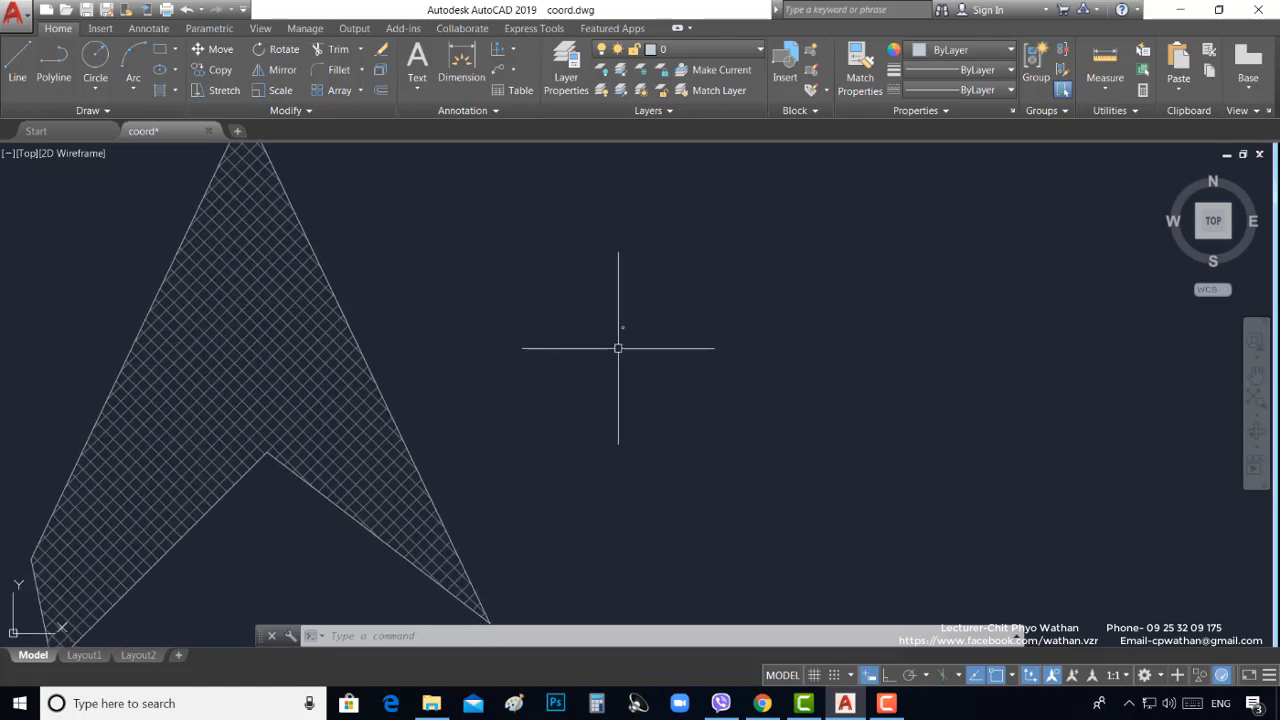
# Place a point directly below the small circle
pyautogui.scroll(5, 617, 323)
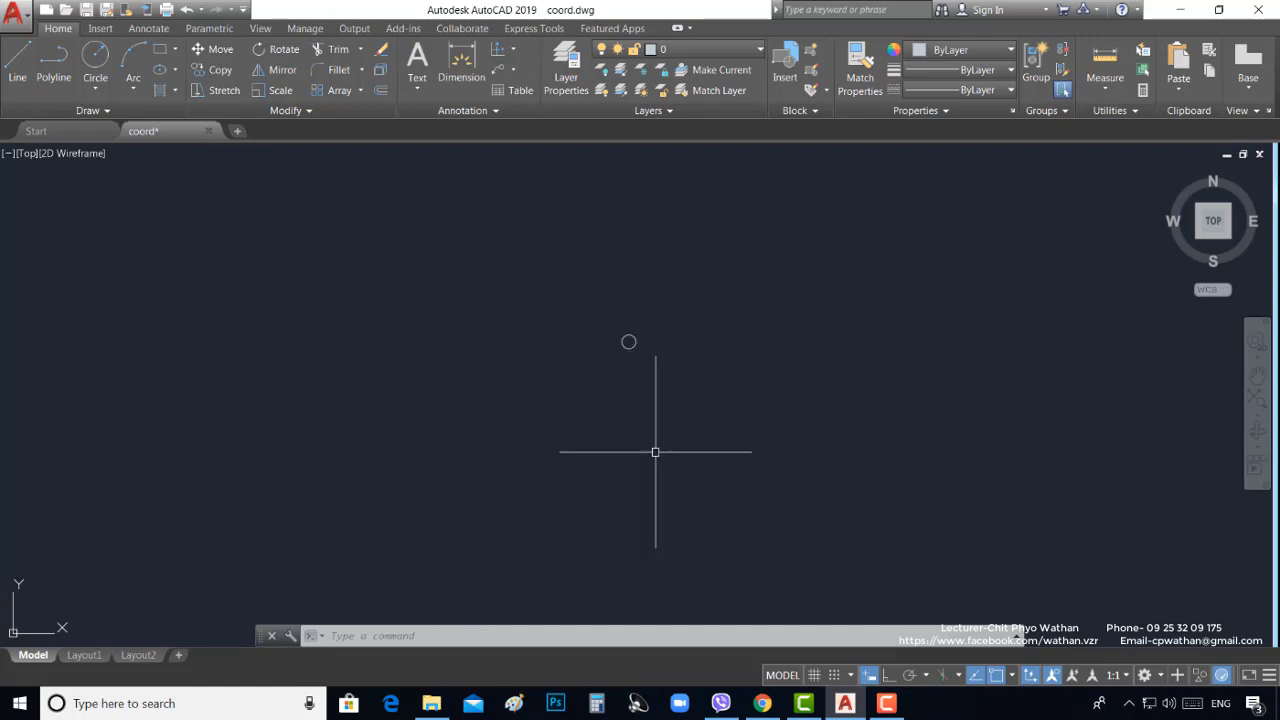
pyautogui.write('PO')
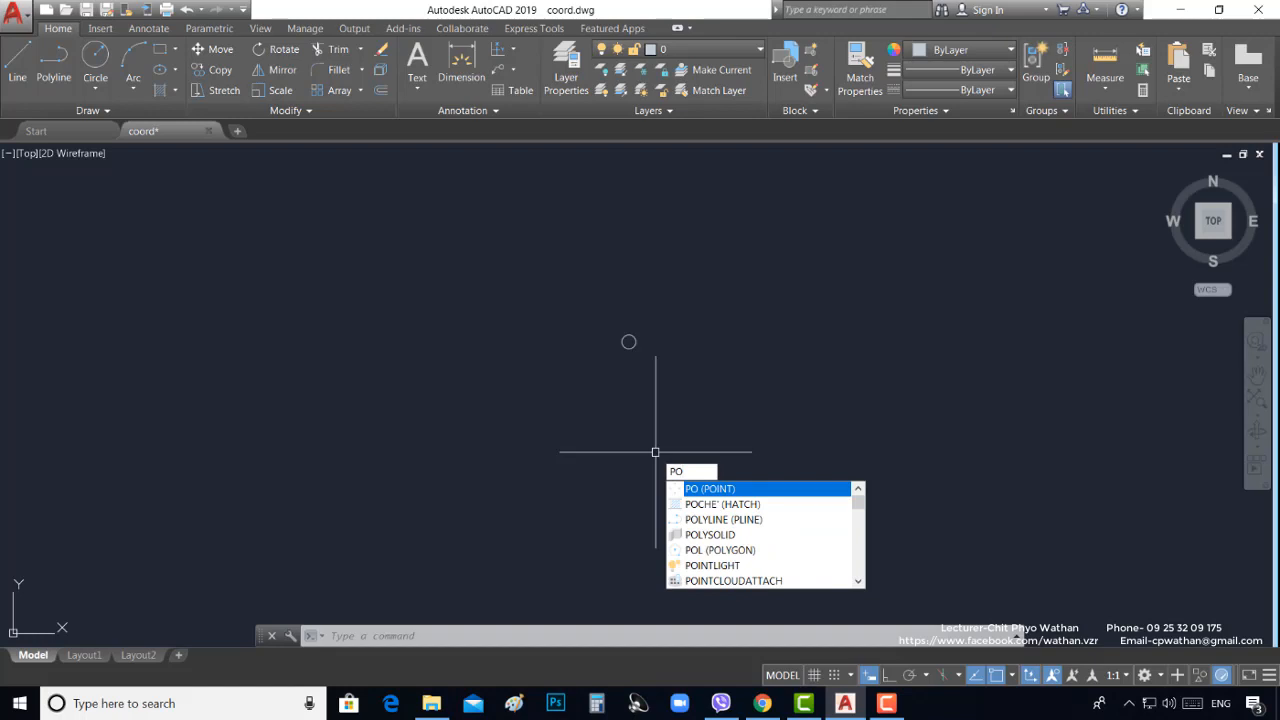
pyautogui.press('Return')
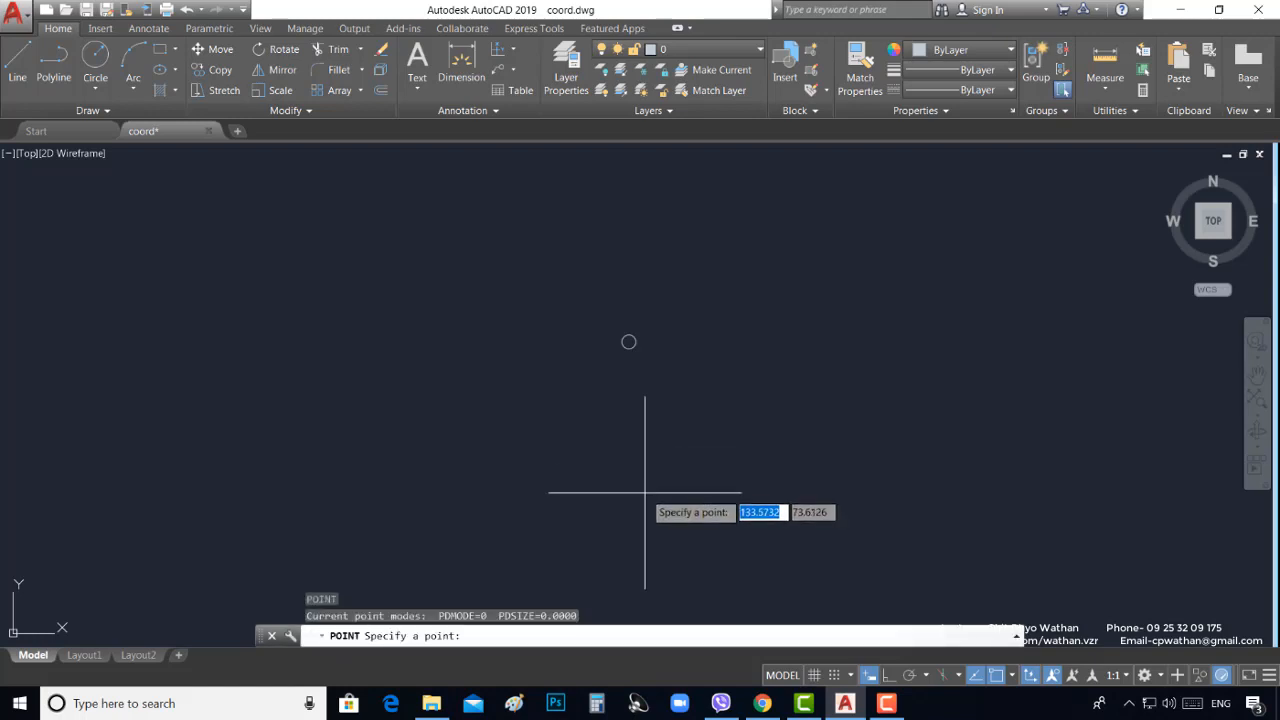
pyautogui.click(634, 493)
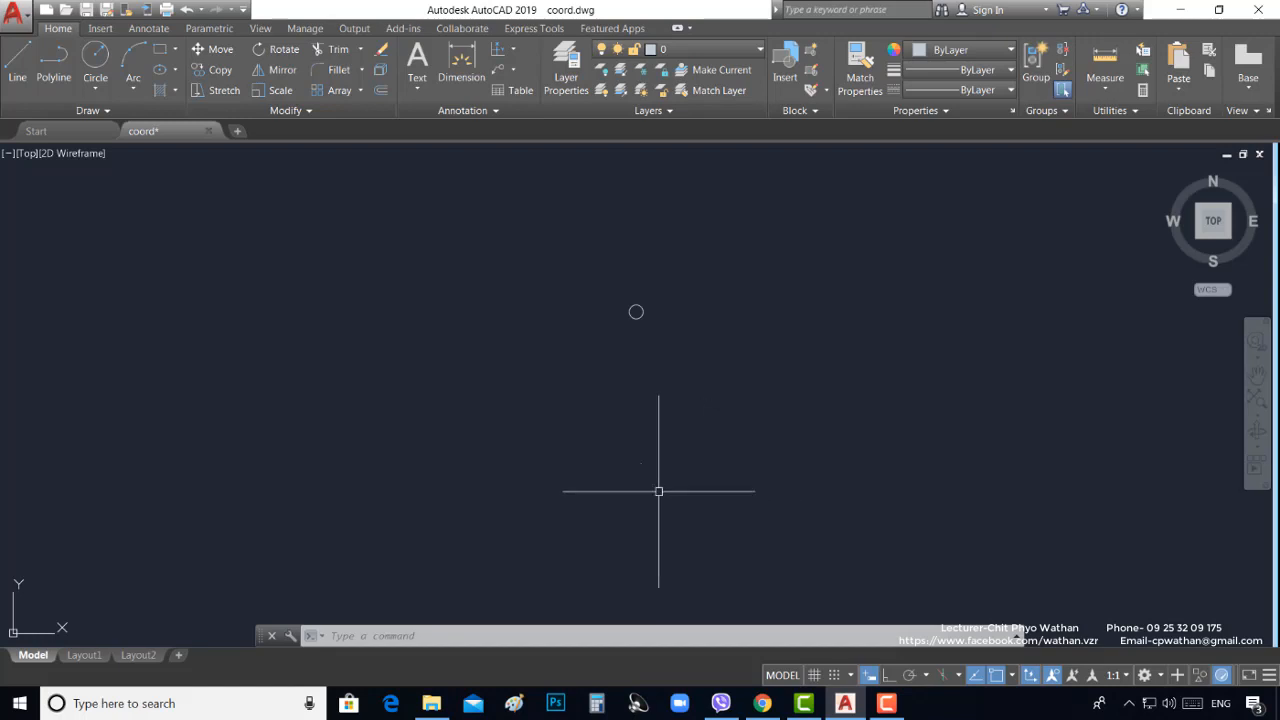
# Start an attribute definition with tag 12345, prompt Coordinate and default text XY=
pyautogui.click(418, 80)
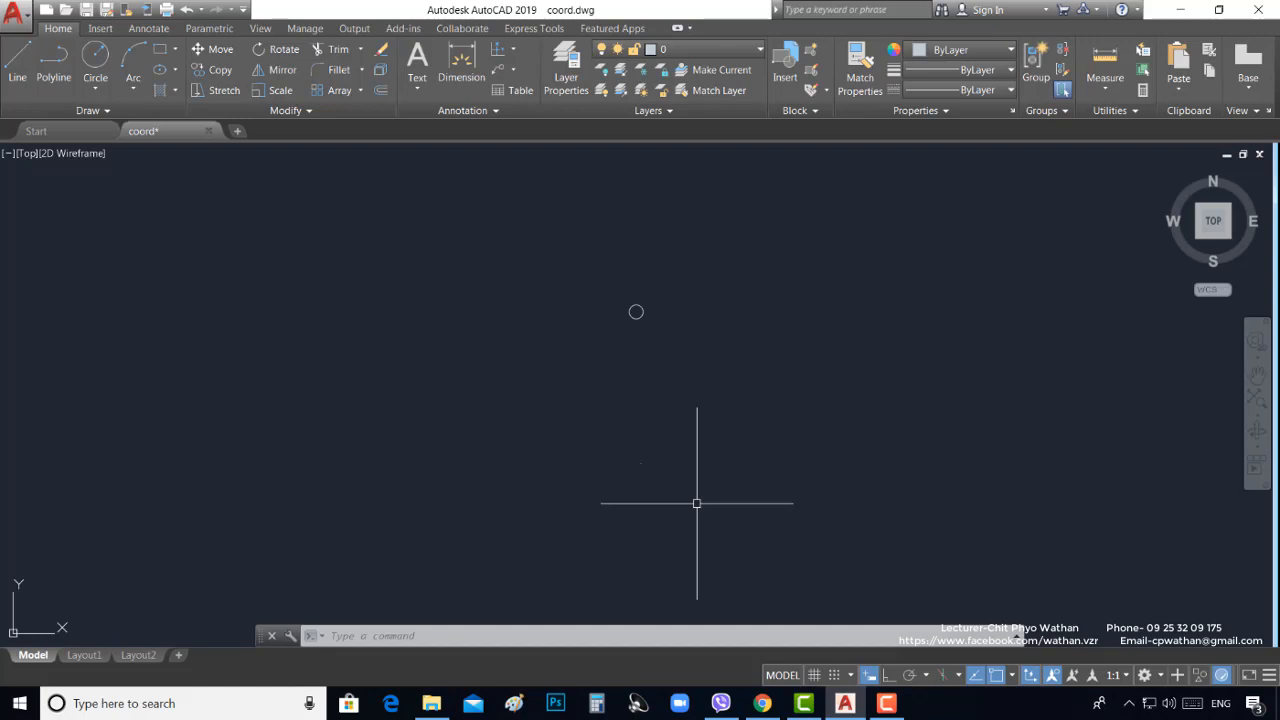
pyautogui.write('ATT')
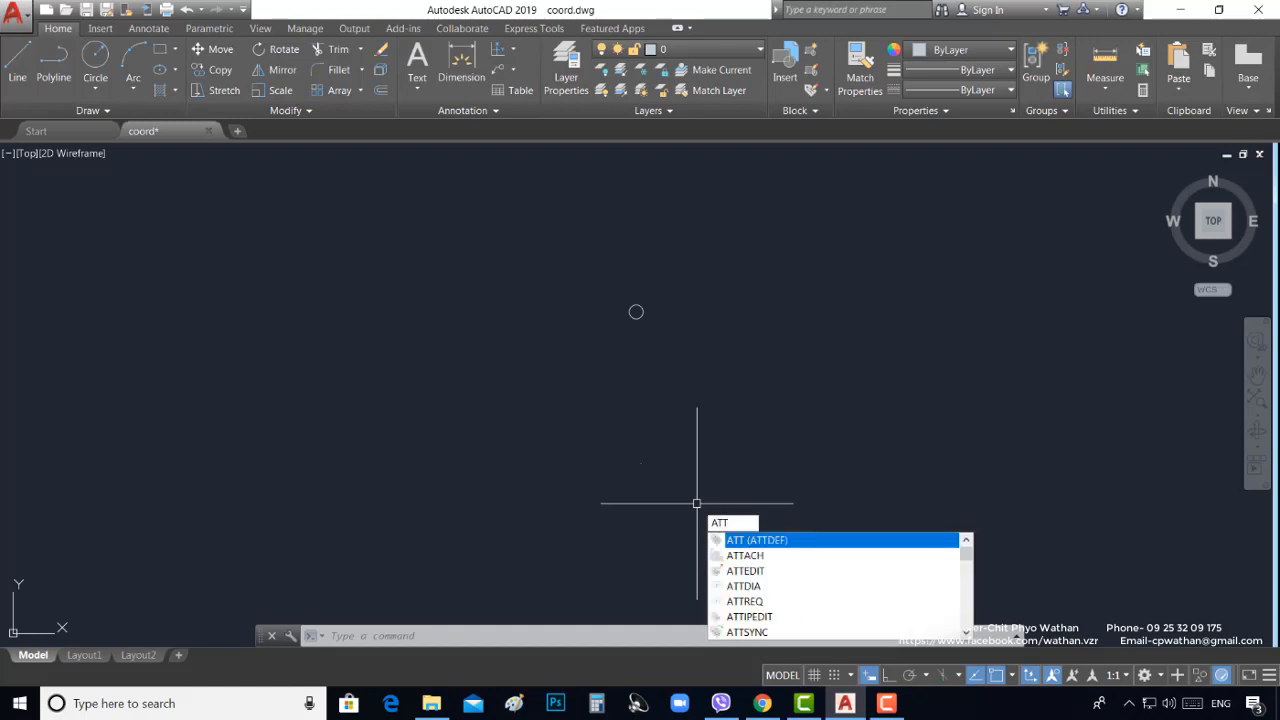
pyautogui.press('Return')
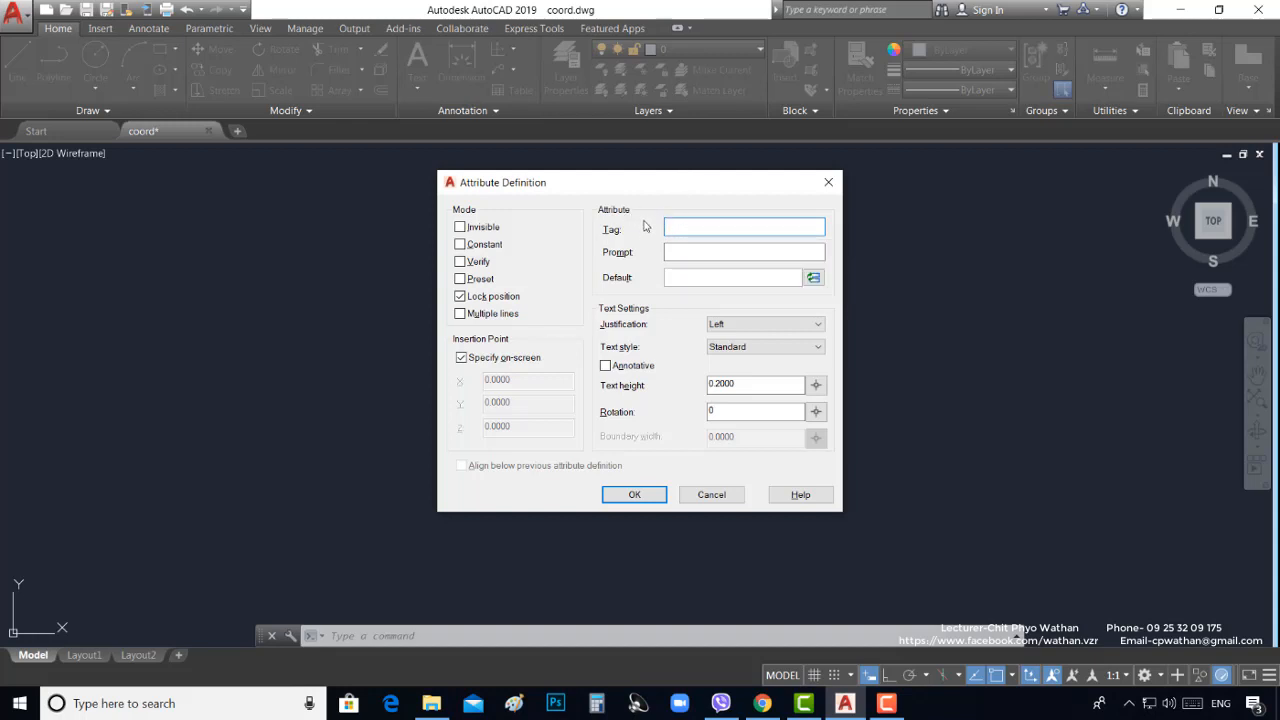
pyautogui.write('1245')
pyautogui.write('45')
pyautogui.click(686, 252)
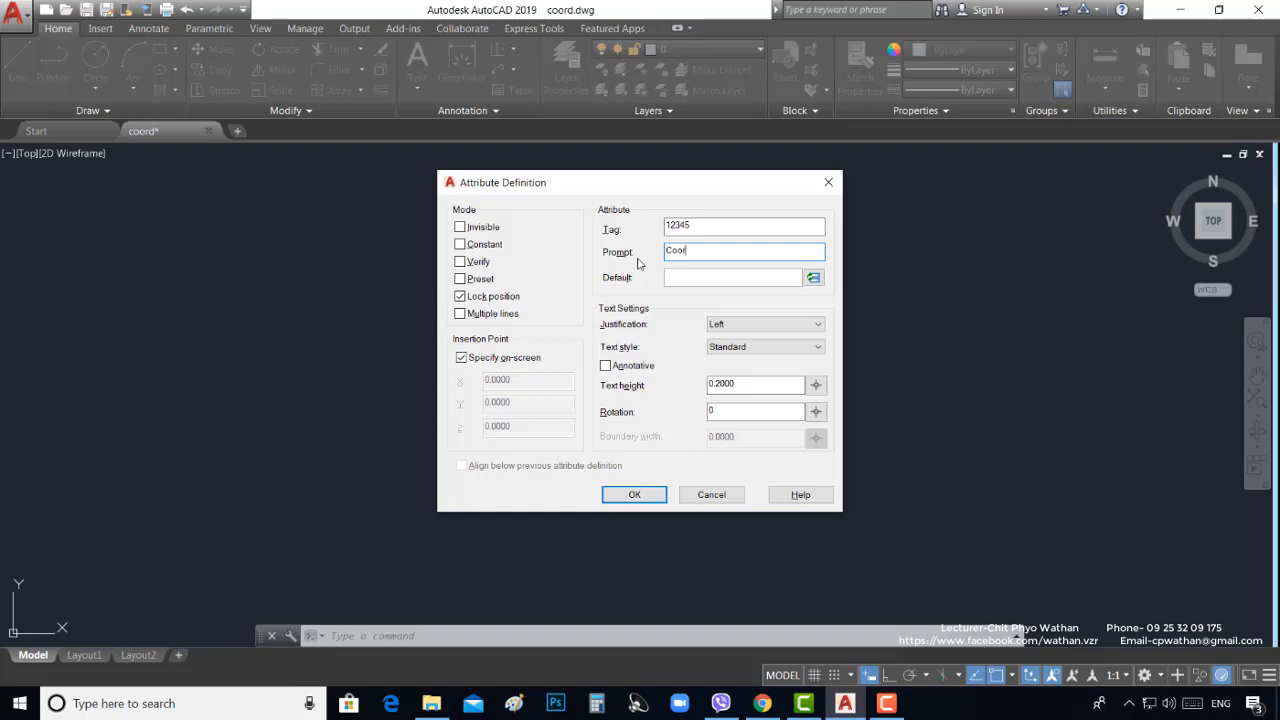
pyautogui.write('te')
pyautogui.click(687, 277)
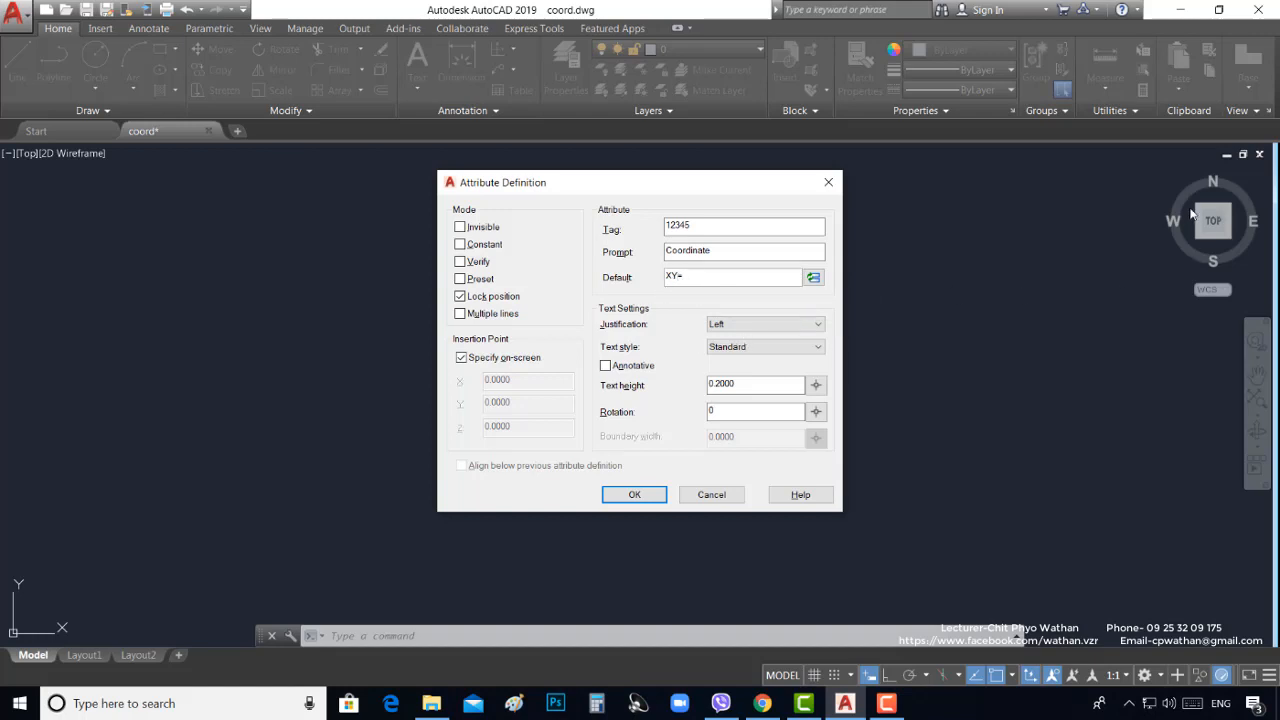
pyautogui.write('=')
# Add an Object field to the attribute's default text and link it to the small circle's Center property
pyautogui.click(815, 279)
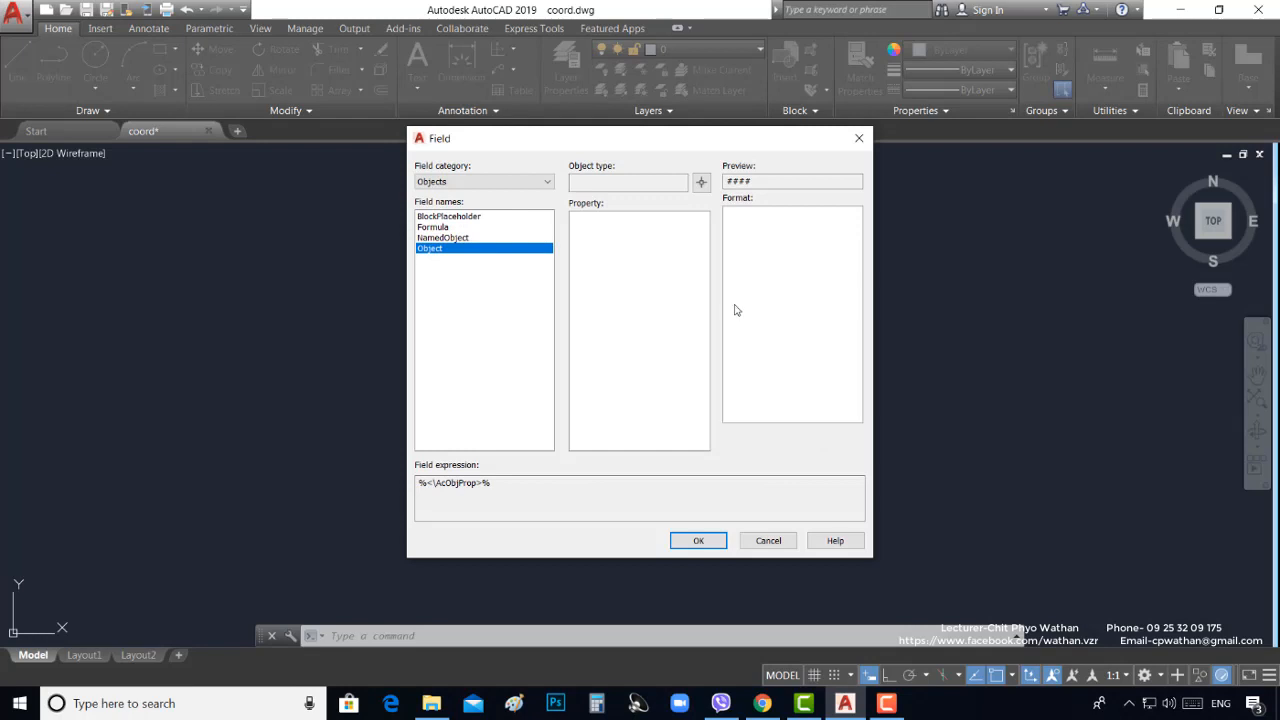
pyautogui.click(480, 181)
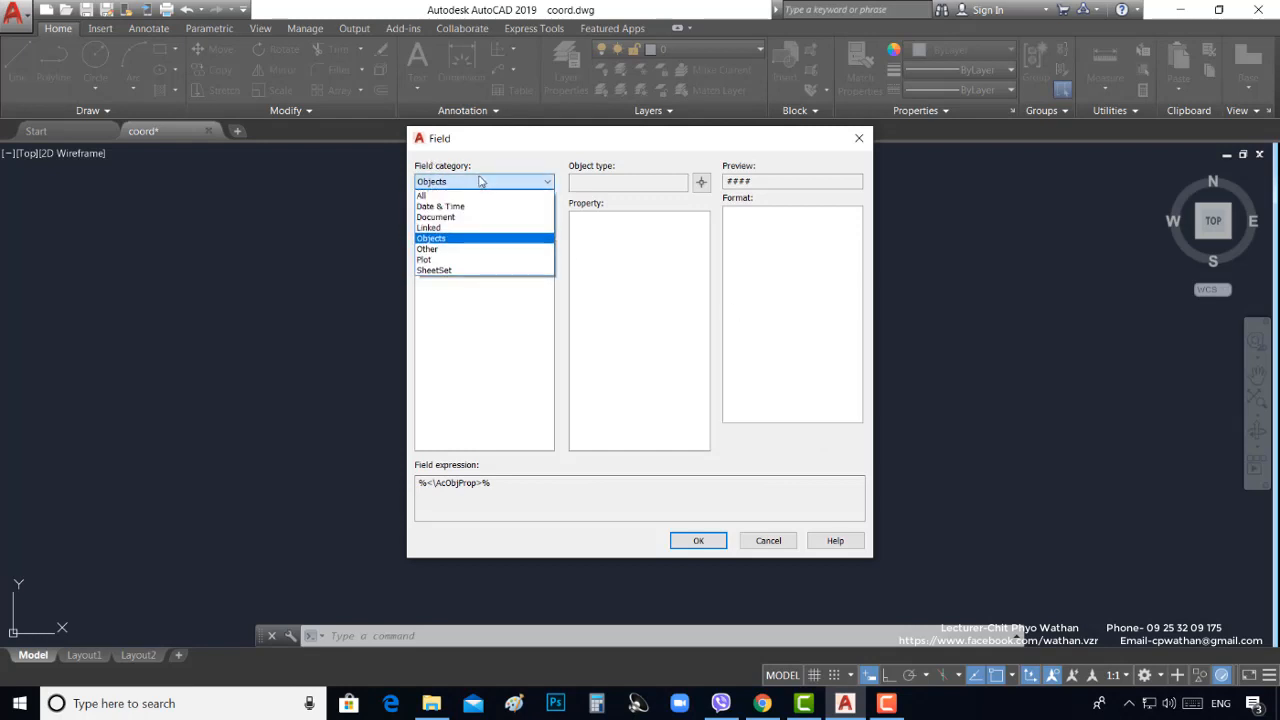
pyautogui.click(450, 241)
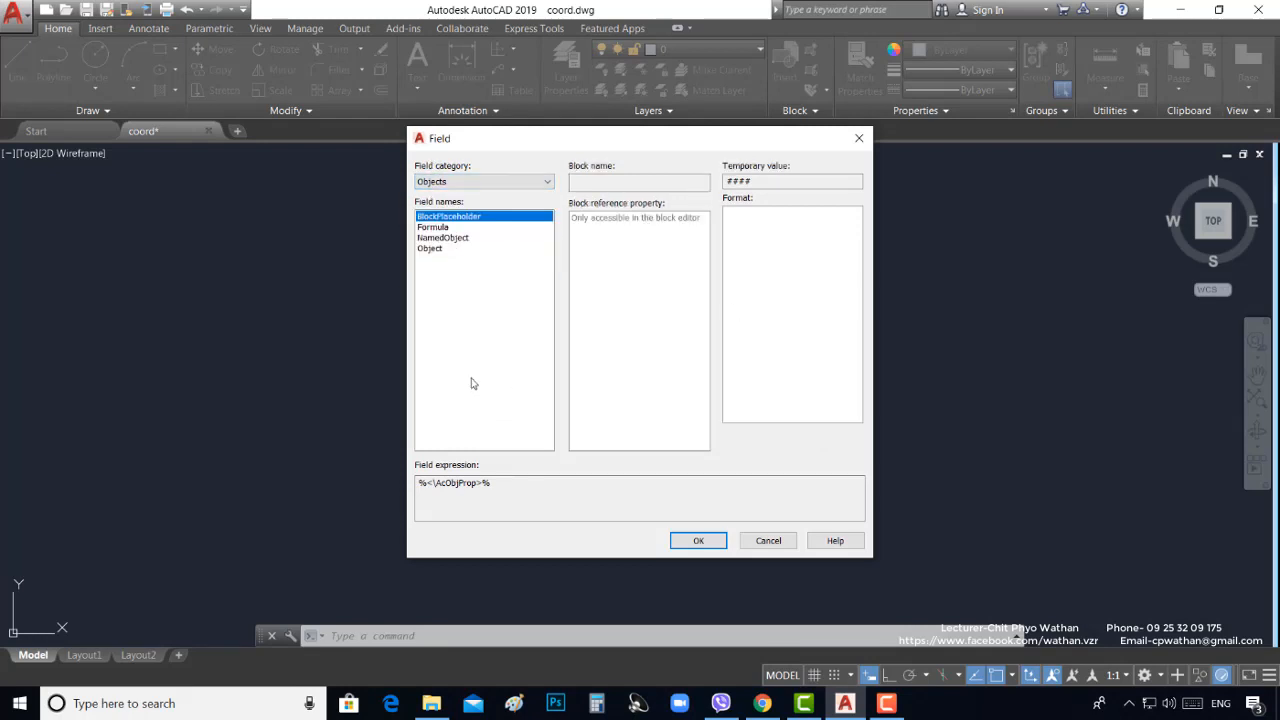
pyautogui.click(432, 249)
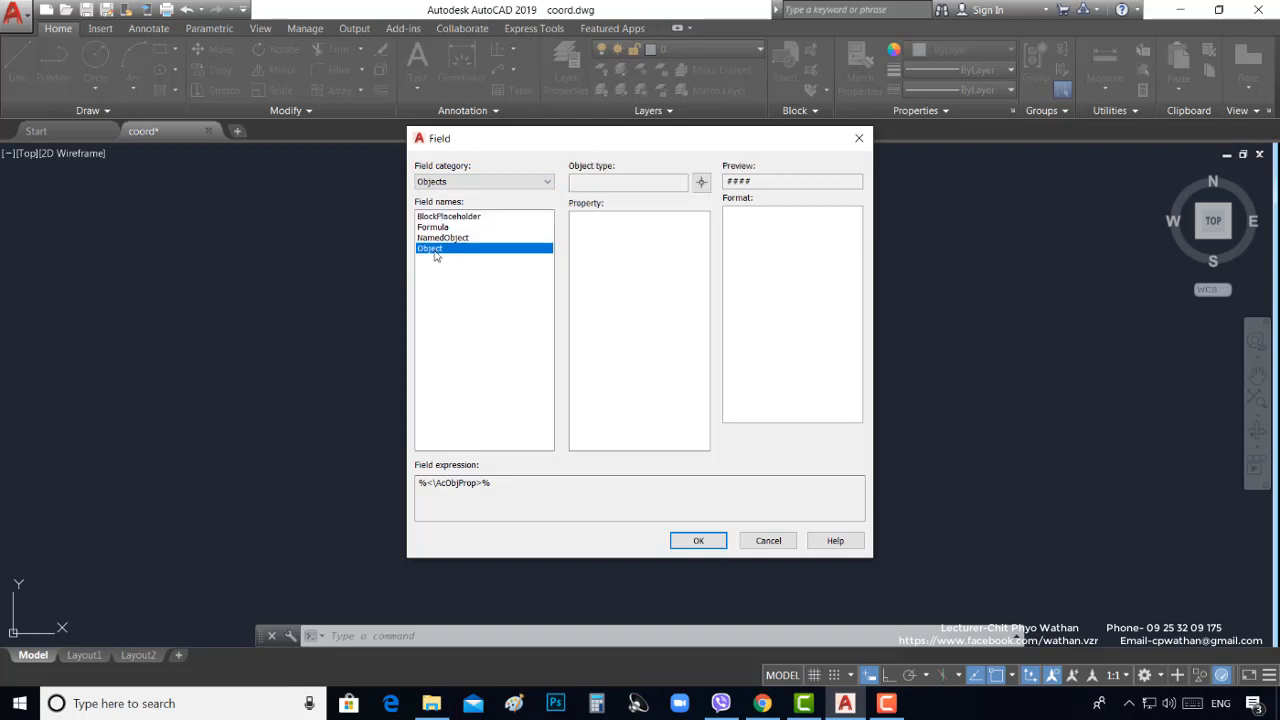
pyautogui.click(701, 184)
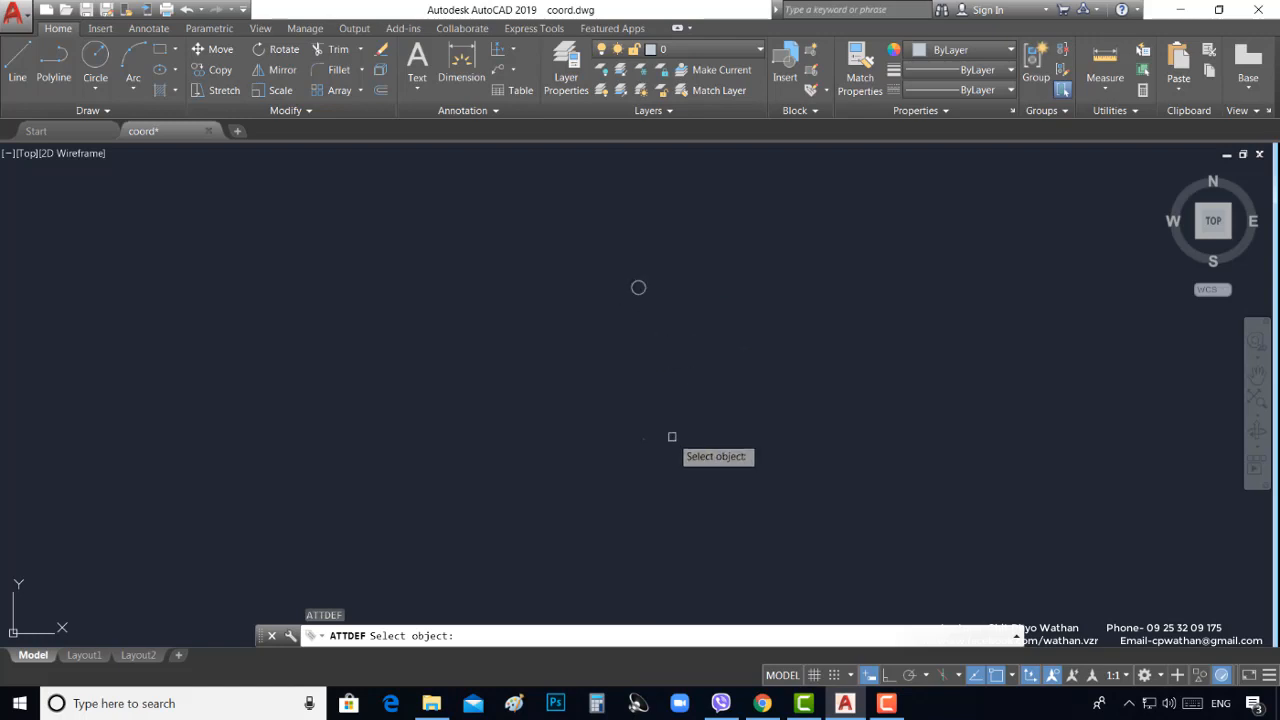
pyautogui.click(638, 288)
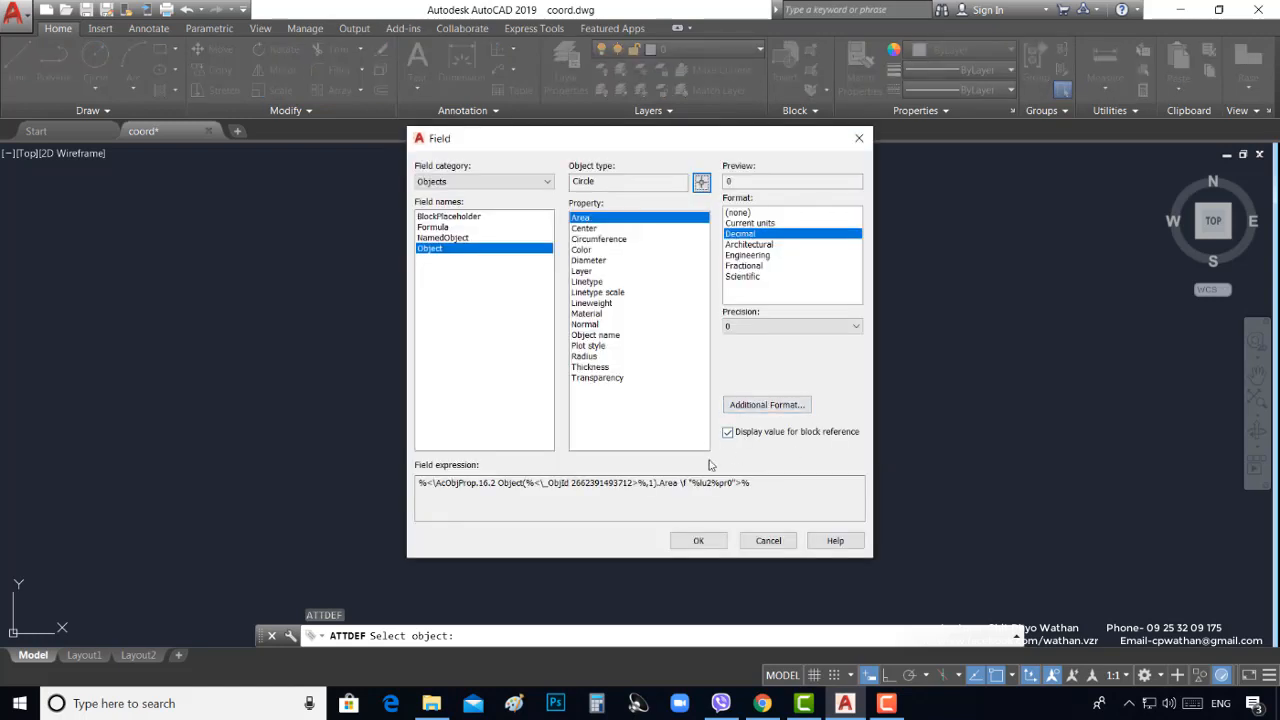
pyautogui.click(587, 228)
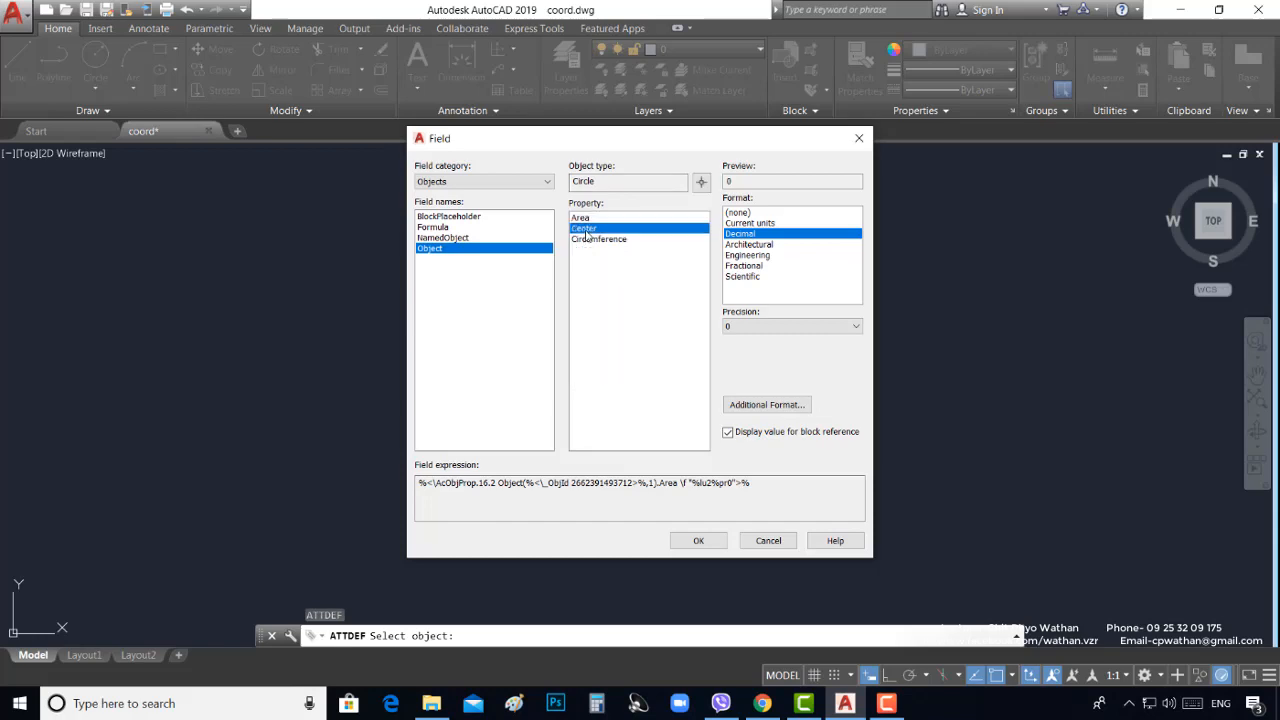
pyautogui.moveTo(630, 147); pyautogui.dragTo(474, 160)
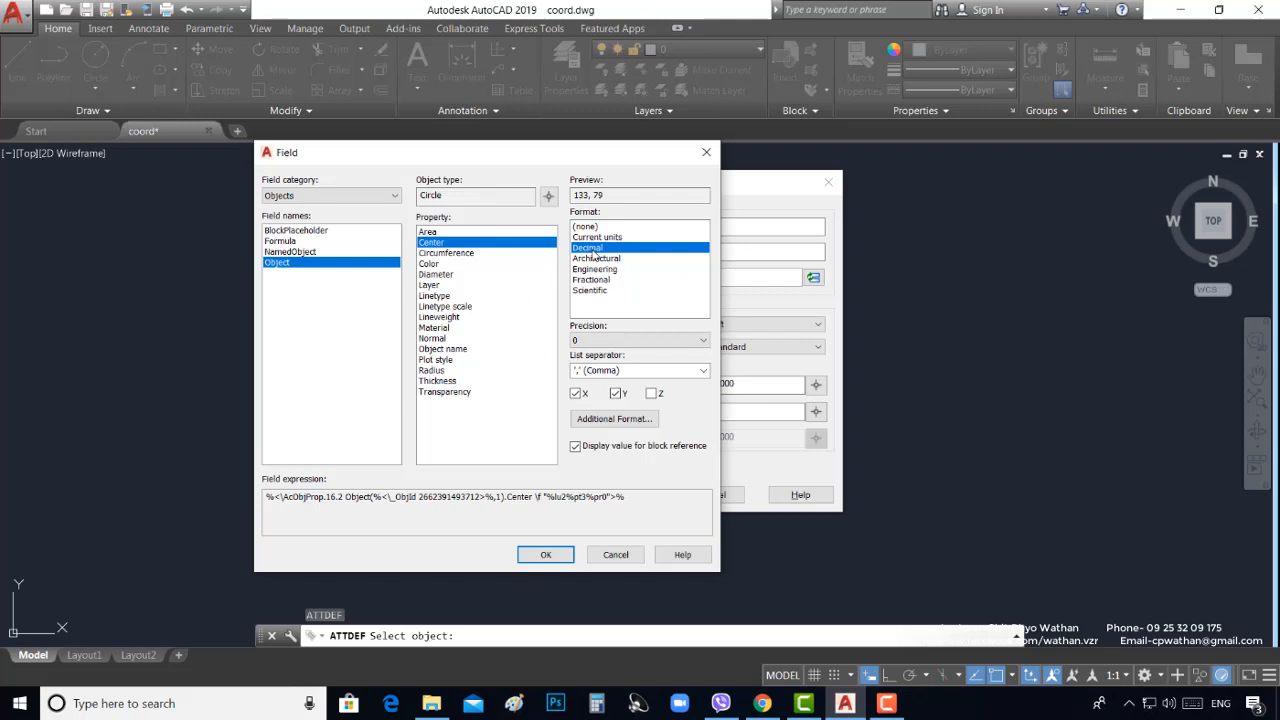
# Try a precision of 0.0000 for the center coordinate field, and return it to 0
pyautogui.click(648, 341)
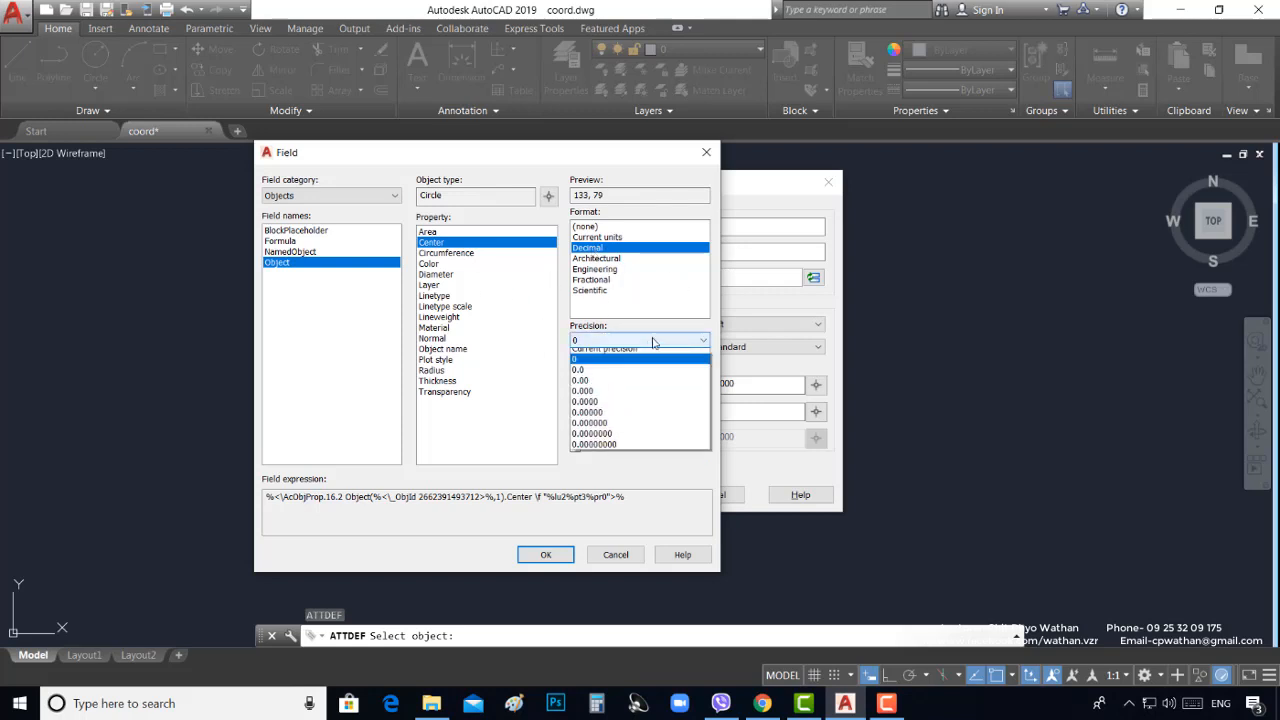
pyautogui.click(630, 408)
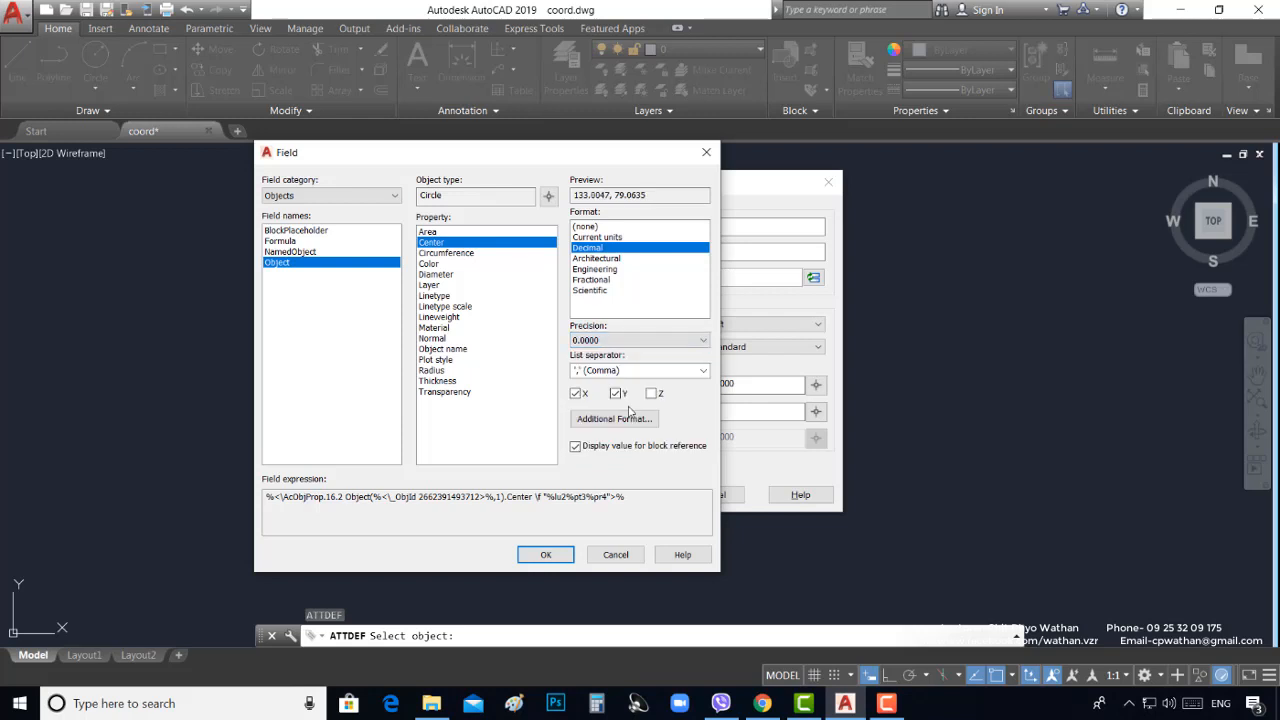
pyautogui.click(672, 341)
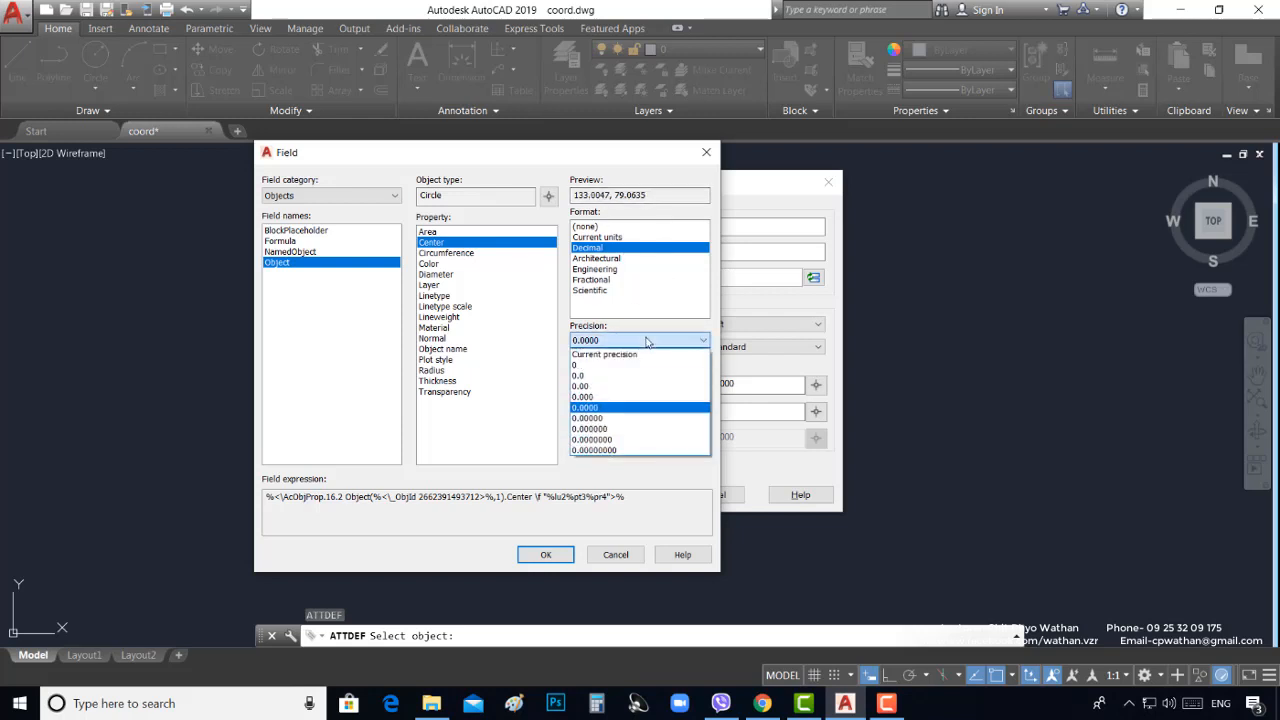
pyautogui.click(605, 368)
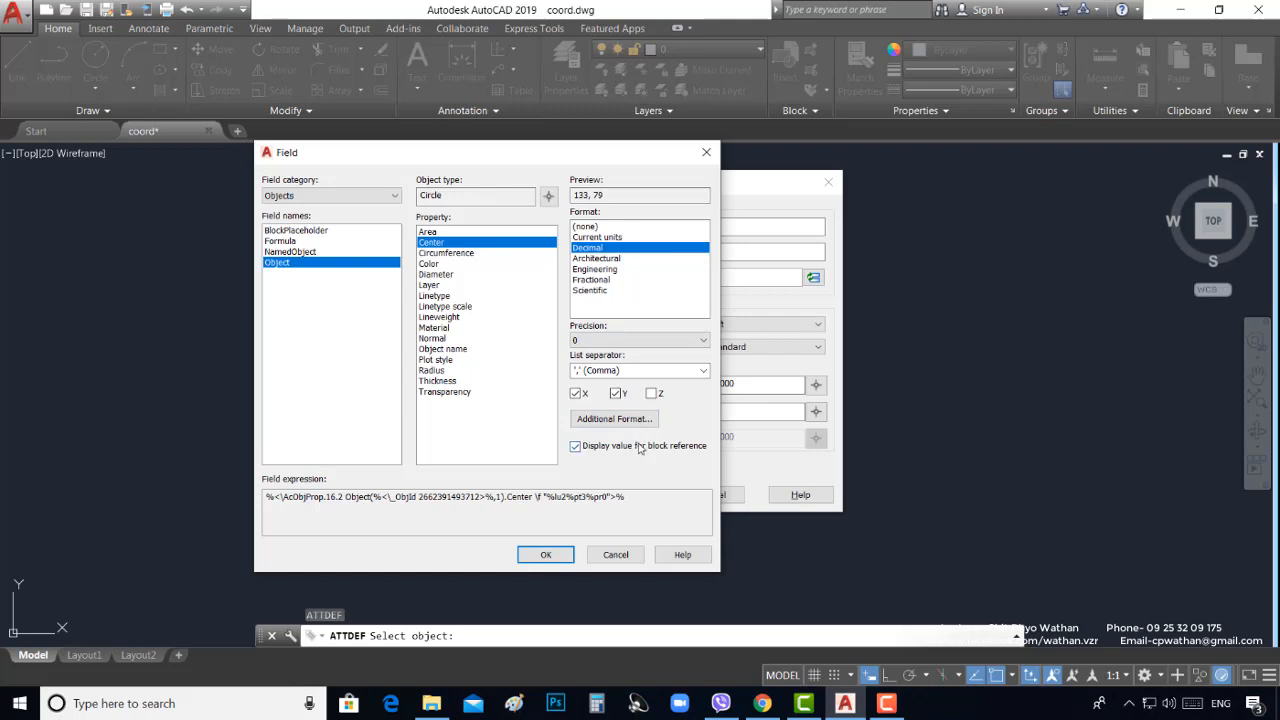
pyautogui.click(603, 342)
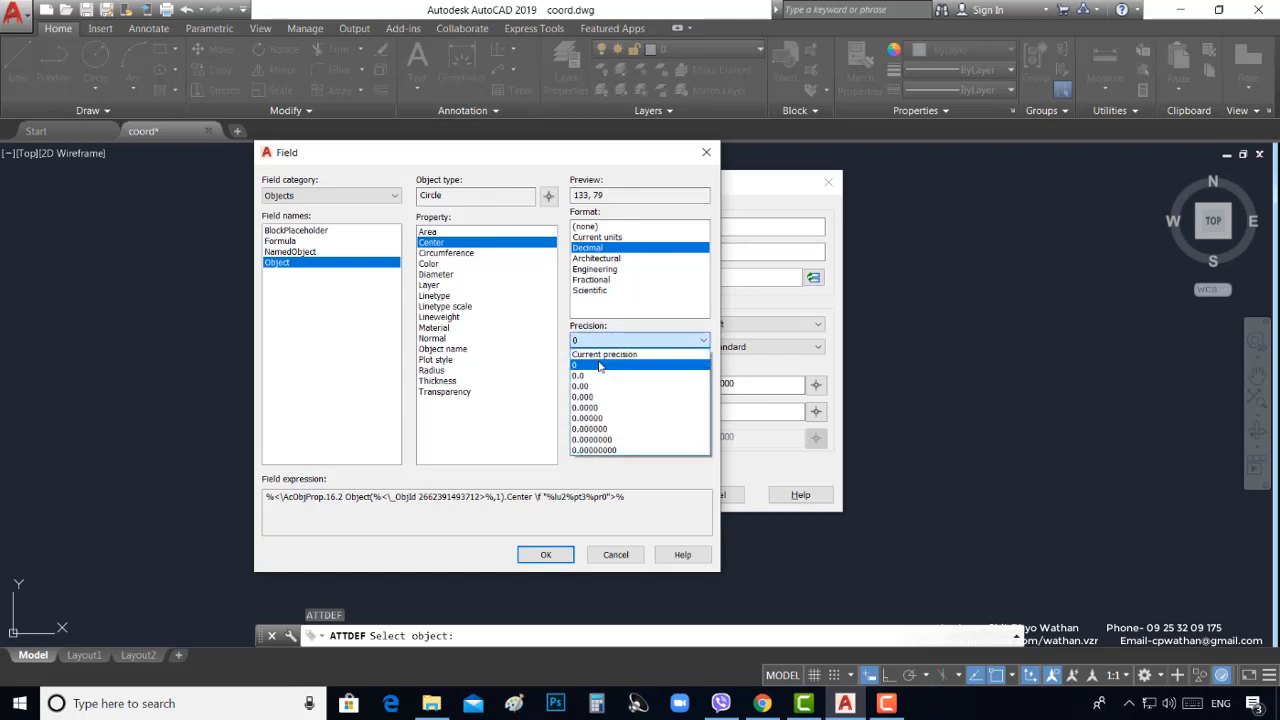
pyautogui.click(600, 350)
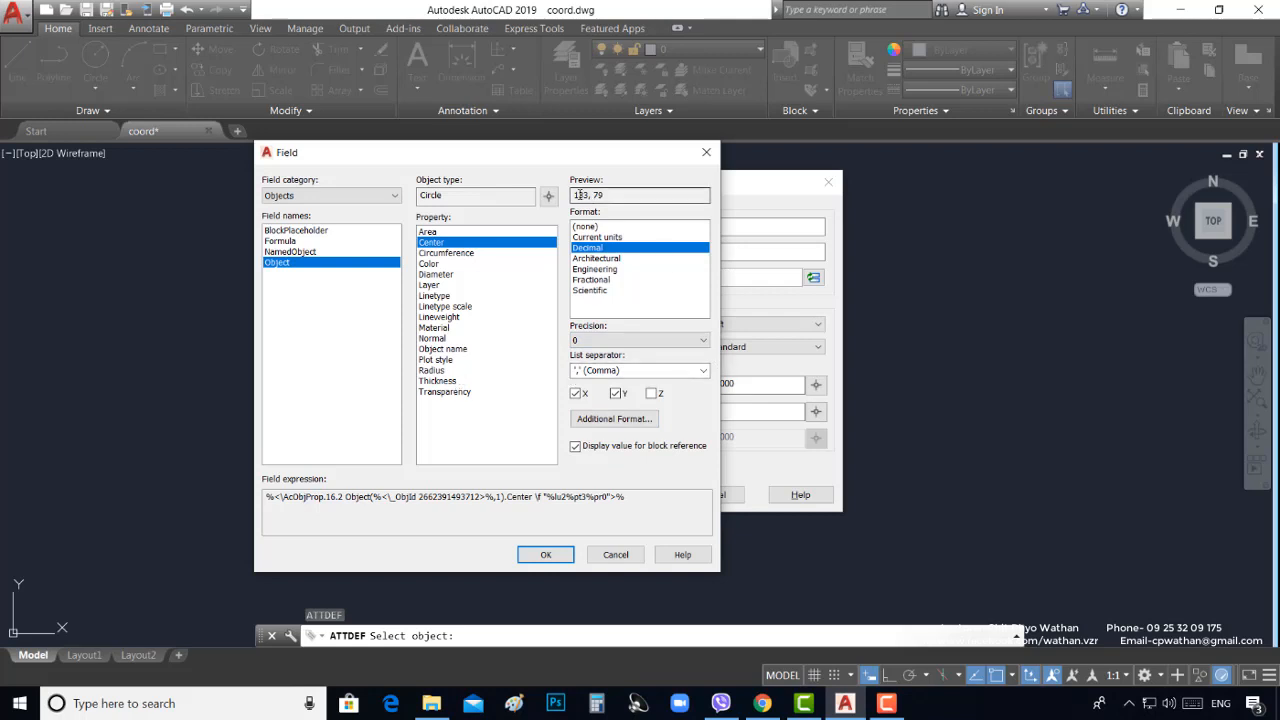
# Keep the comma separator and only the X and Y coordinates, and insert the field after XY= in the default text
pyautogui.click(703, 370)
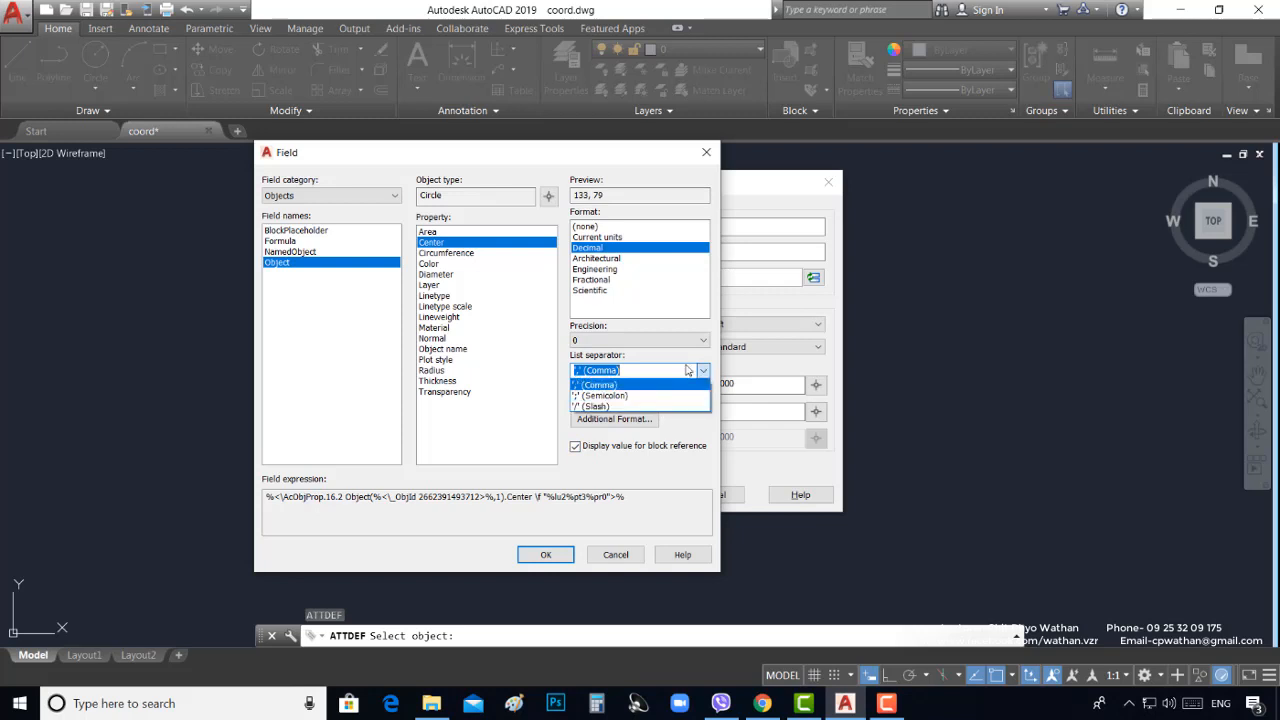
pyautogui.click(689, 371)
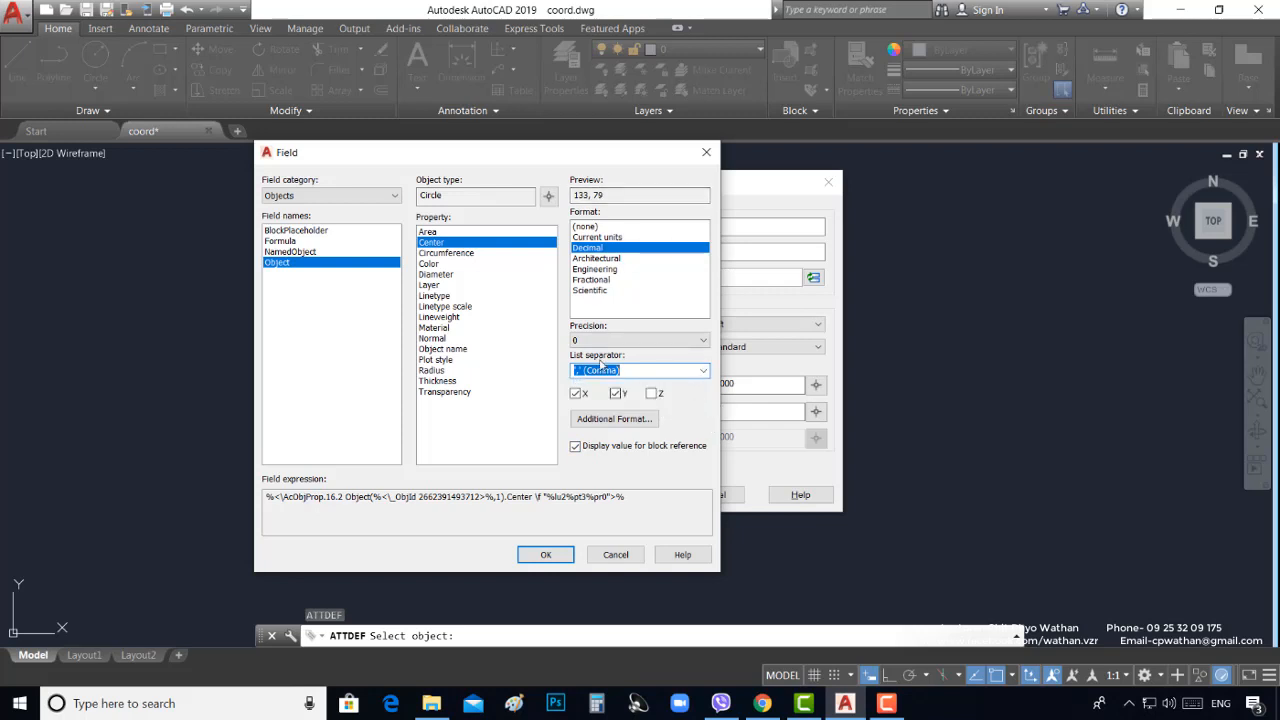
pyautogui.click(652, 394)
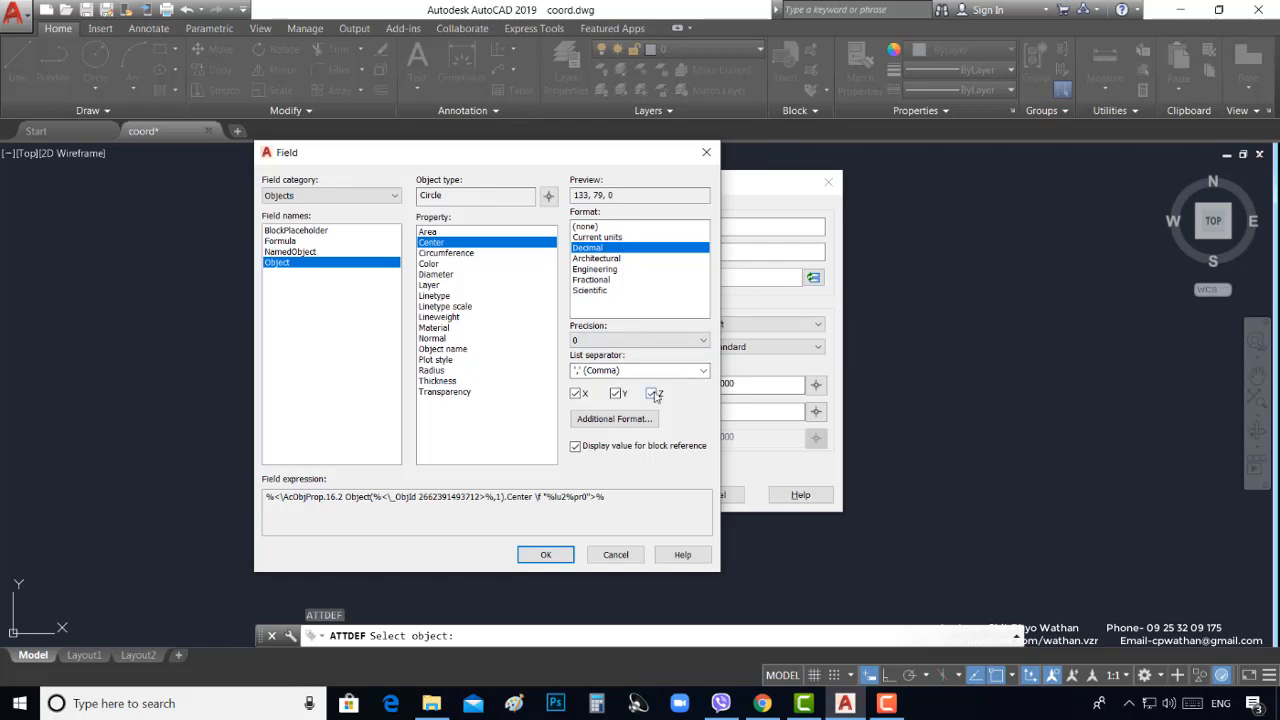
pyautogui.click(653, 394)
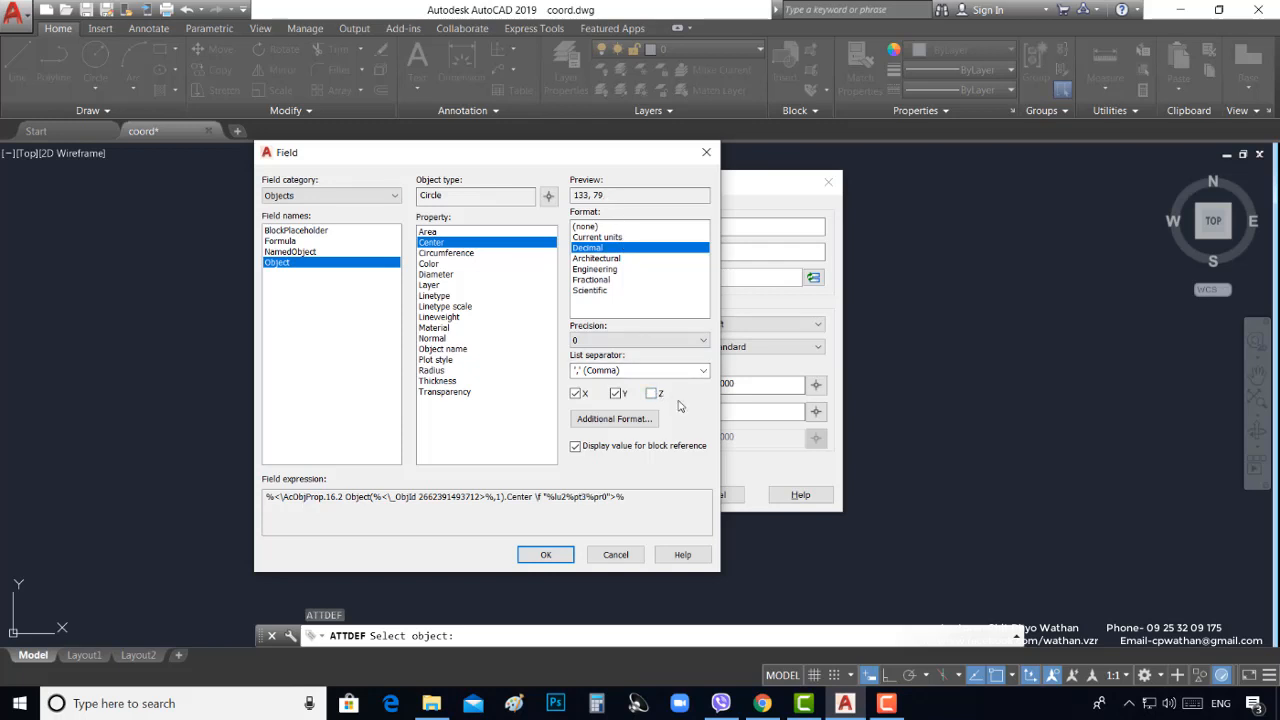
pyautogui.click(556, 558)
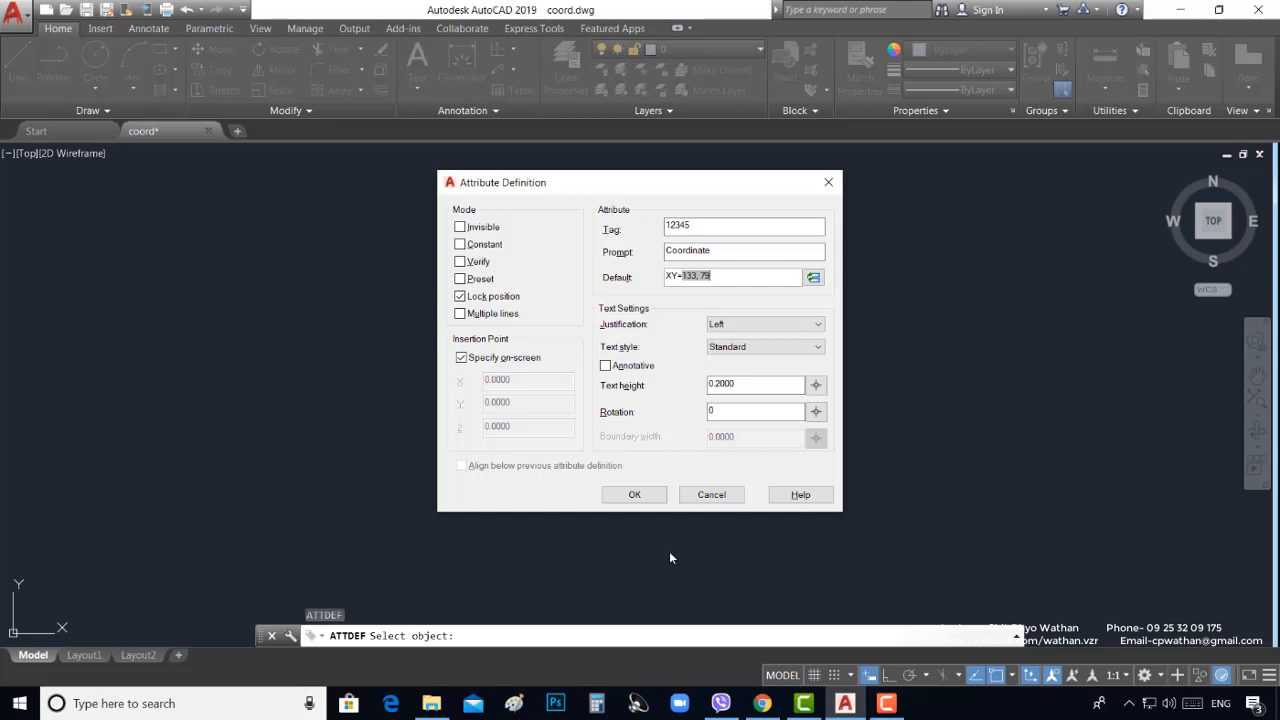
# Set the attribute's text height to 10 and place the attribute above and to the right of the small circle
pyautogui.doubleClick(731, 383)
pyautogui.write('10')
pyautogui.click(632, 496)
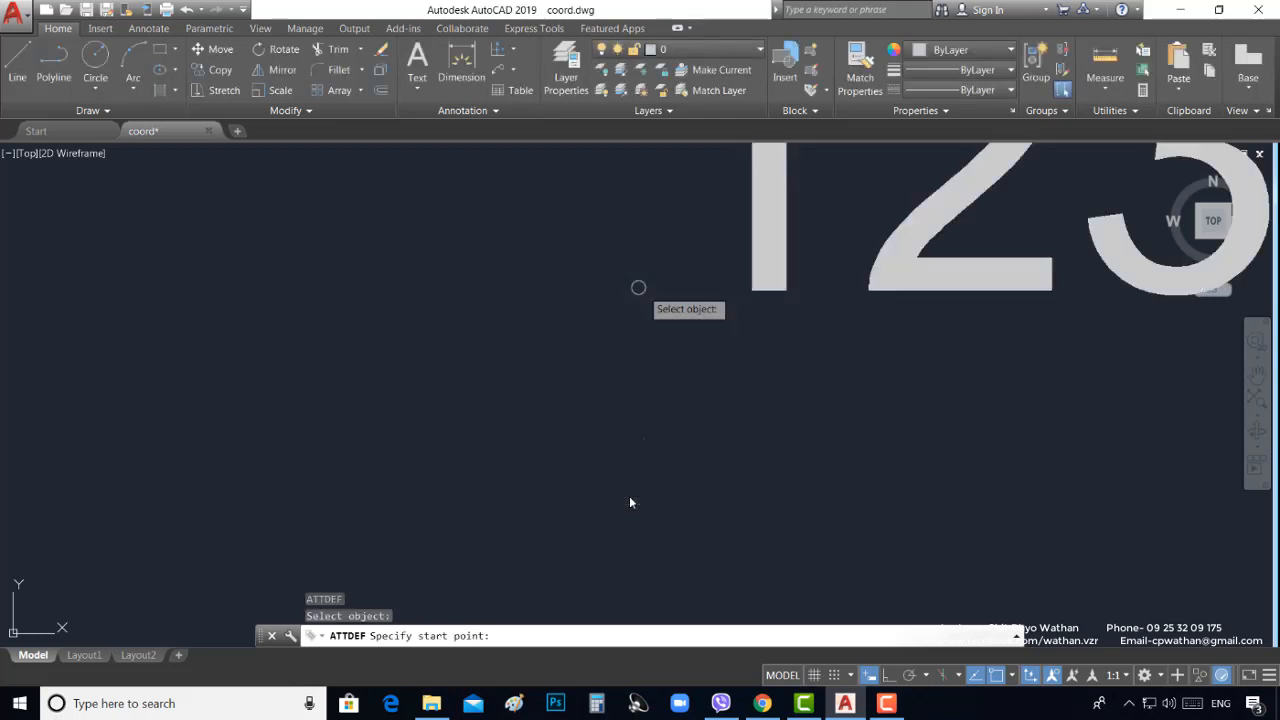
pyautogui.scroll(-5, 557, 471)
pyautogui.scroll(6, 516, 469)
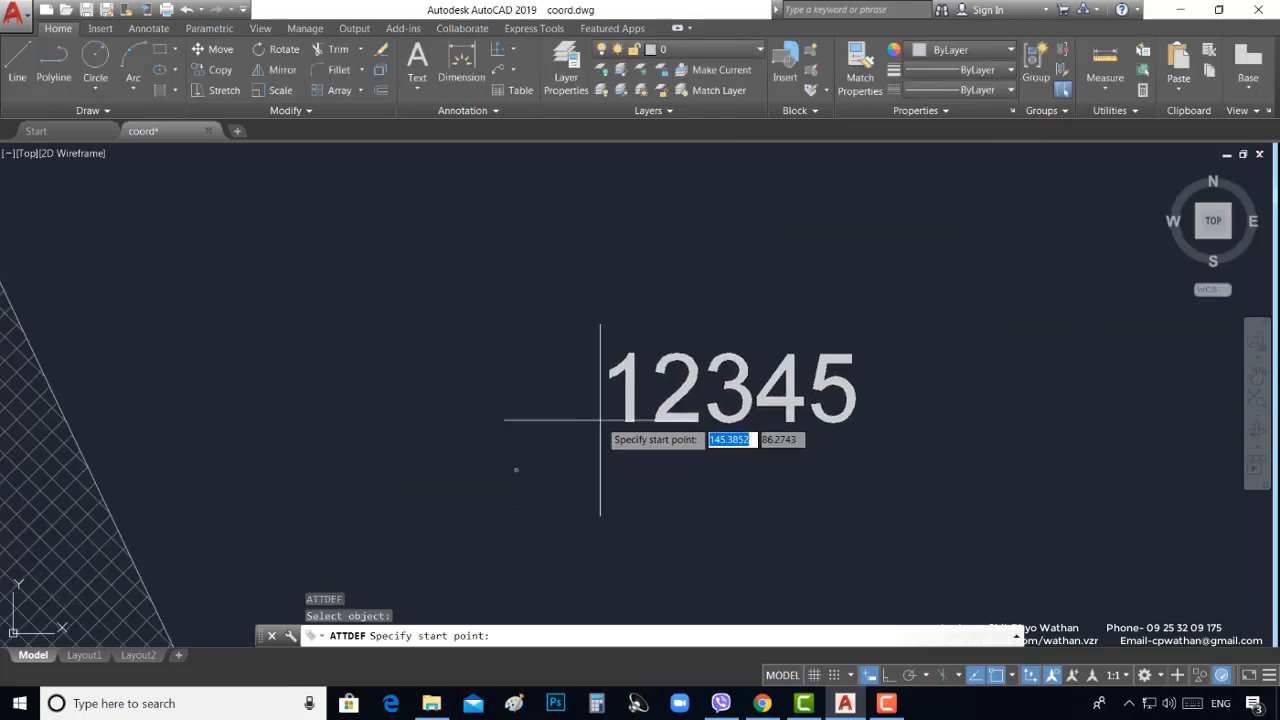
pyautogui.click(737, 321)
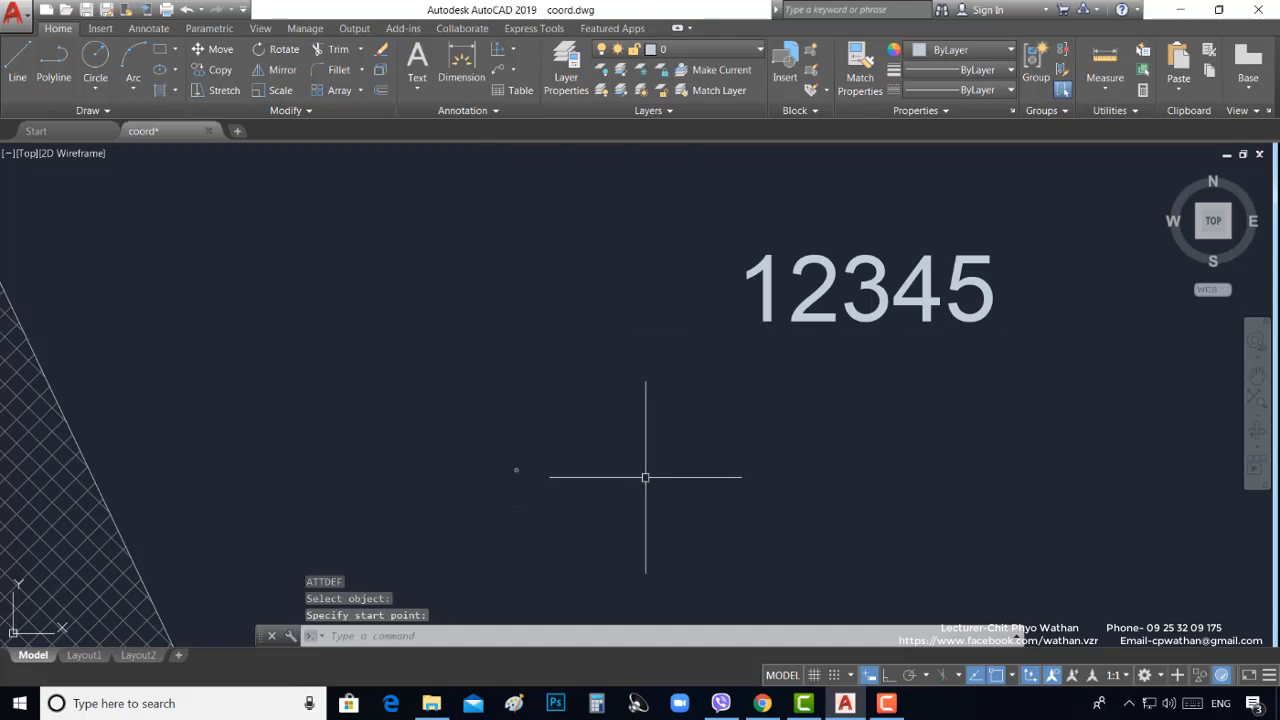
# Draw a leader line from the small circle's center to the lower start of the 12345 attribute text
pyautogui.write('l')
pyautogui.press('Return')
pyautogui.scroll(2, 510, 468)
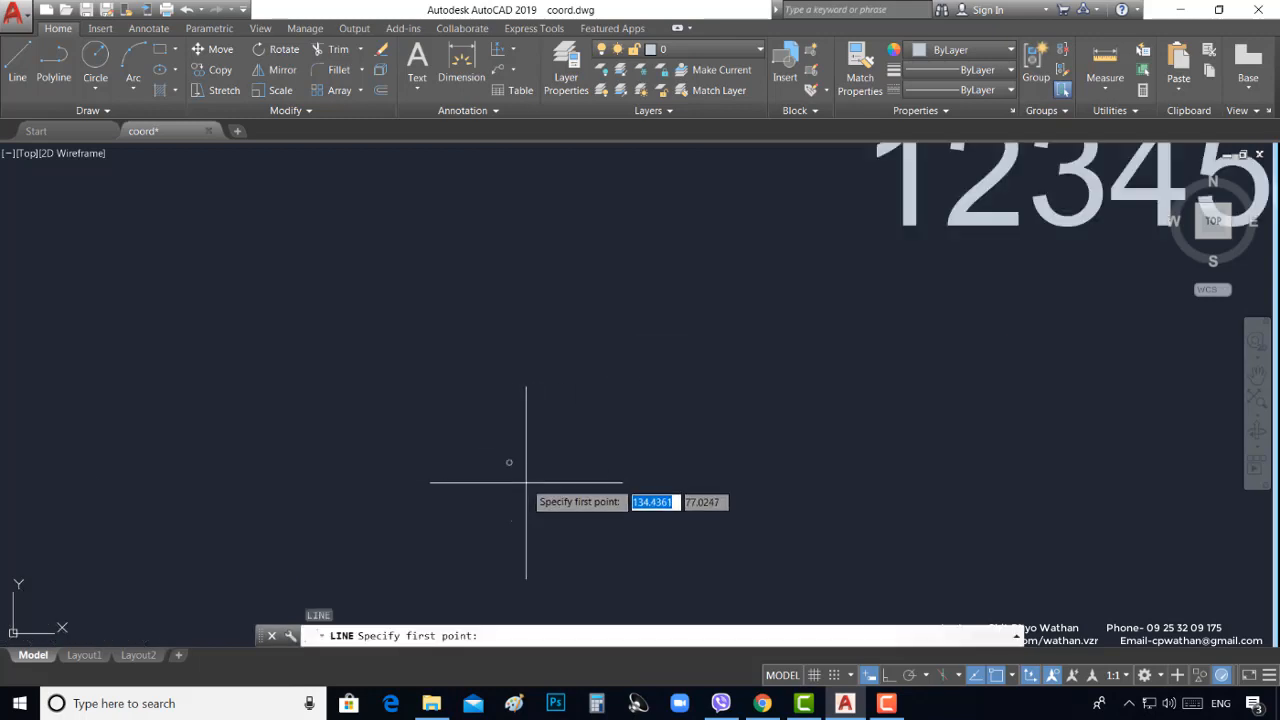
pyautogui.click(489, 434)
pyautogui.scroll(-3, 489, 436)
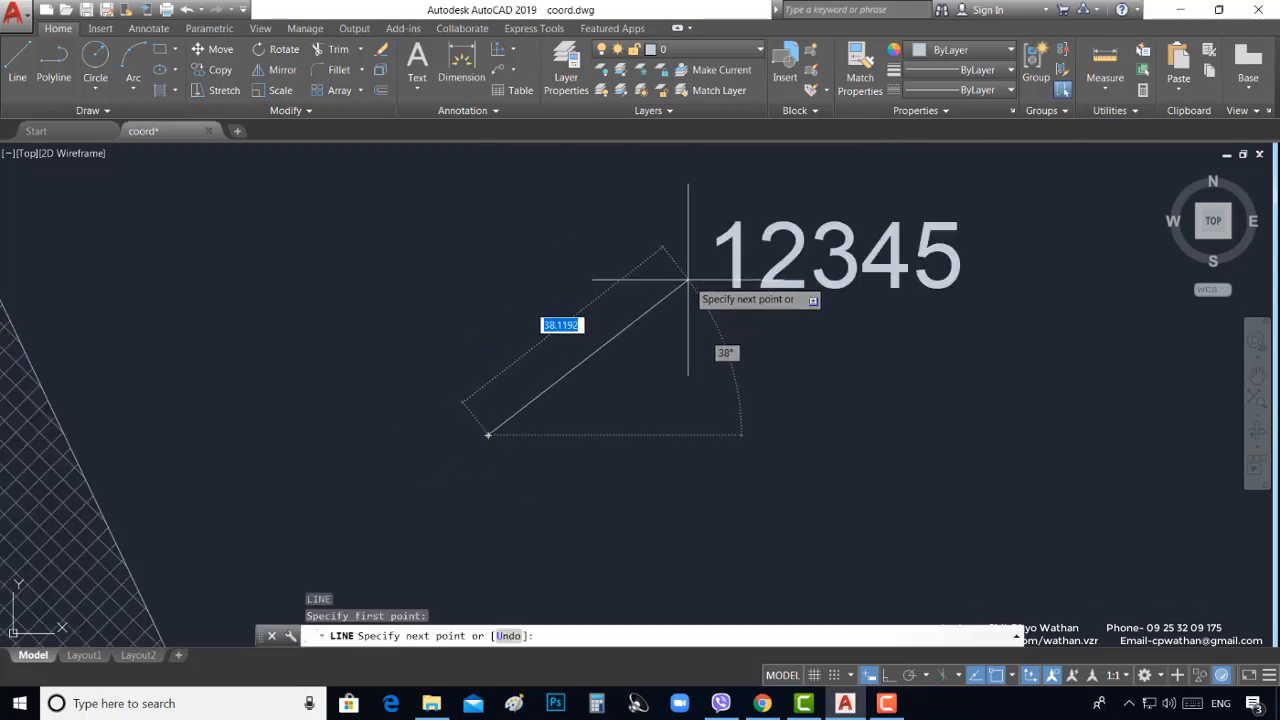
pyautogui.scroll(3, 686, 284)
pyautogui.scroll(-2, 702, 268)
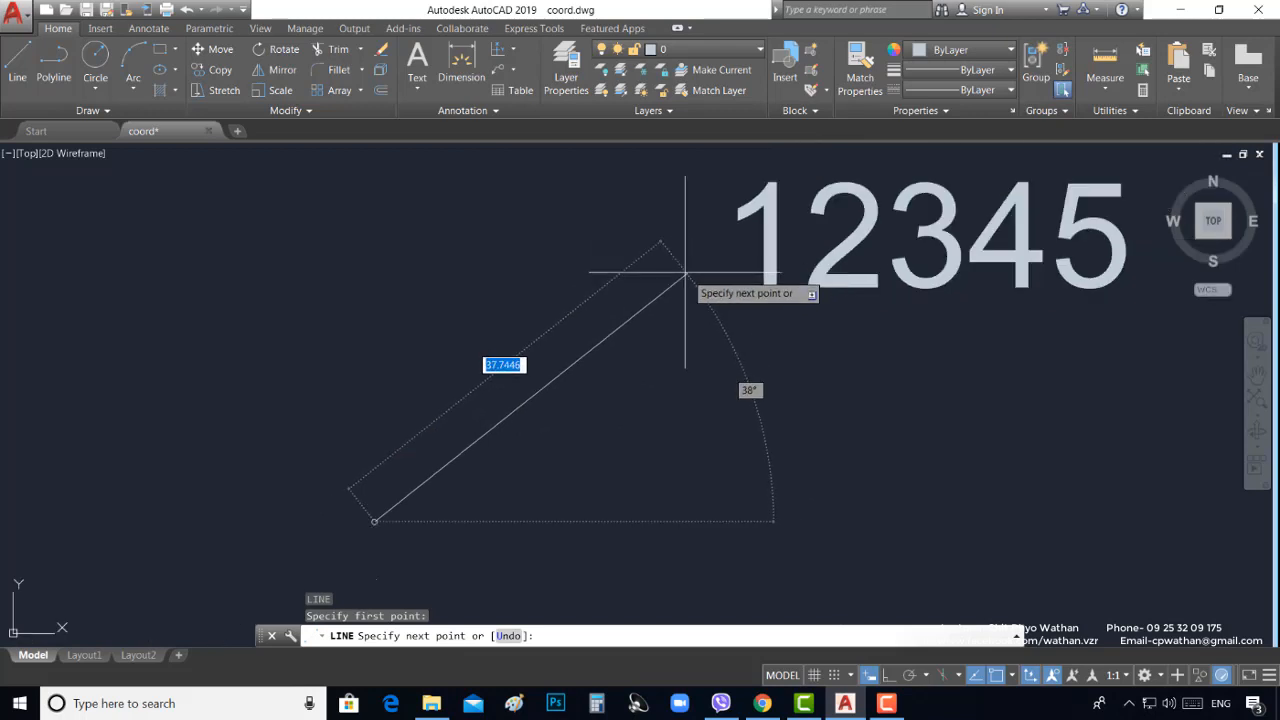
pyautogui.click(741, 263)
pyautogui.press('Return')
pyautogui.scroll(-2, 591, 420)
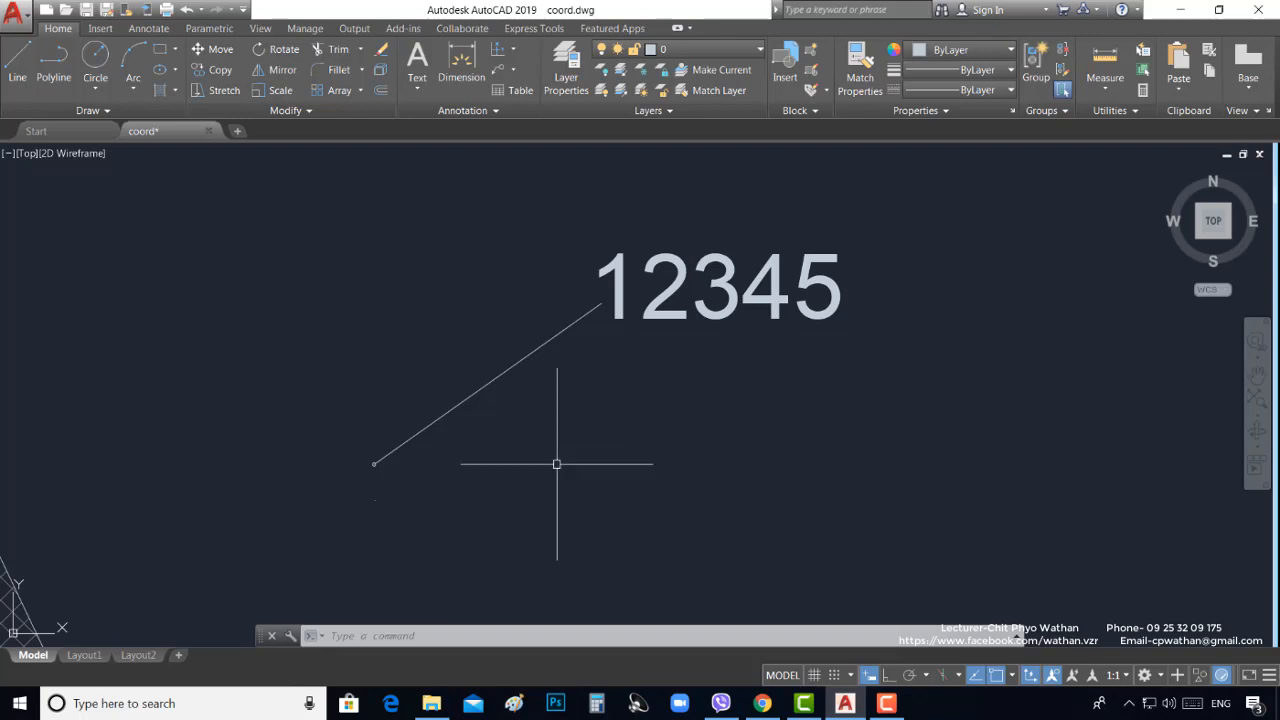
# Start a block definition and set its base point at the center of the small circle
pyautogui.write('b')
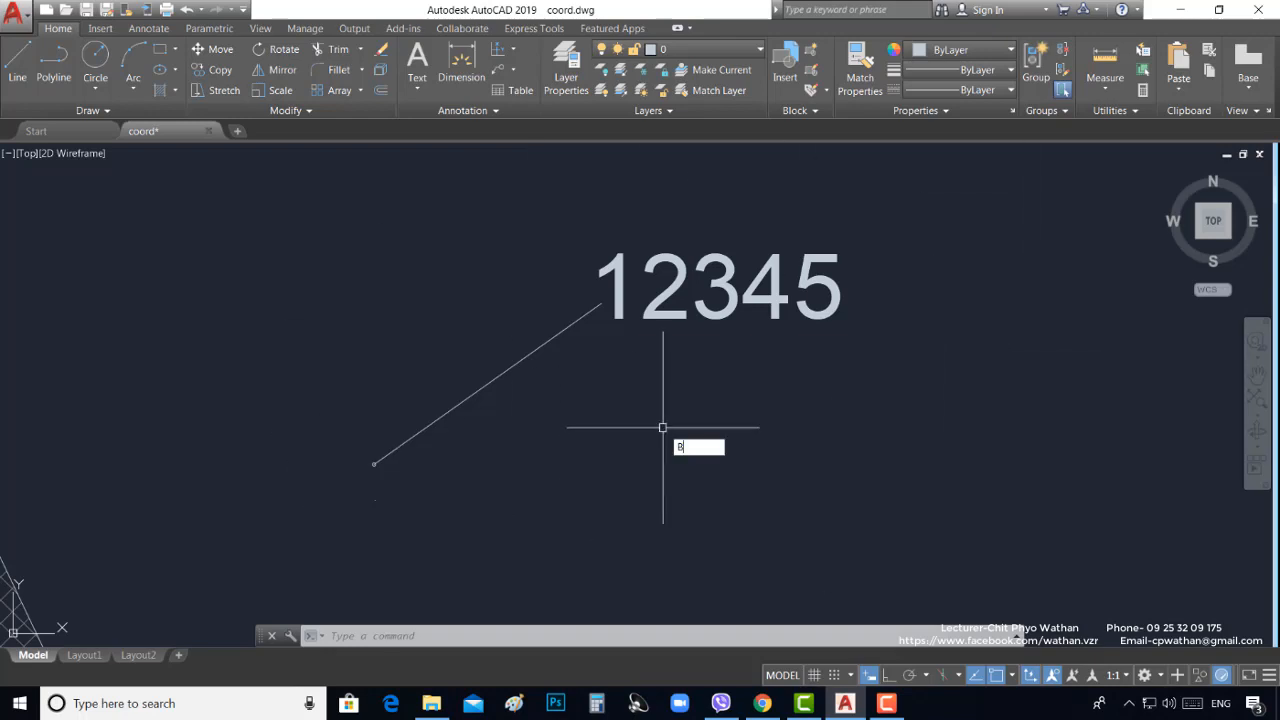
pyautogui.press('Return')
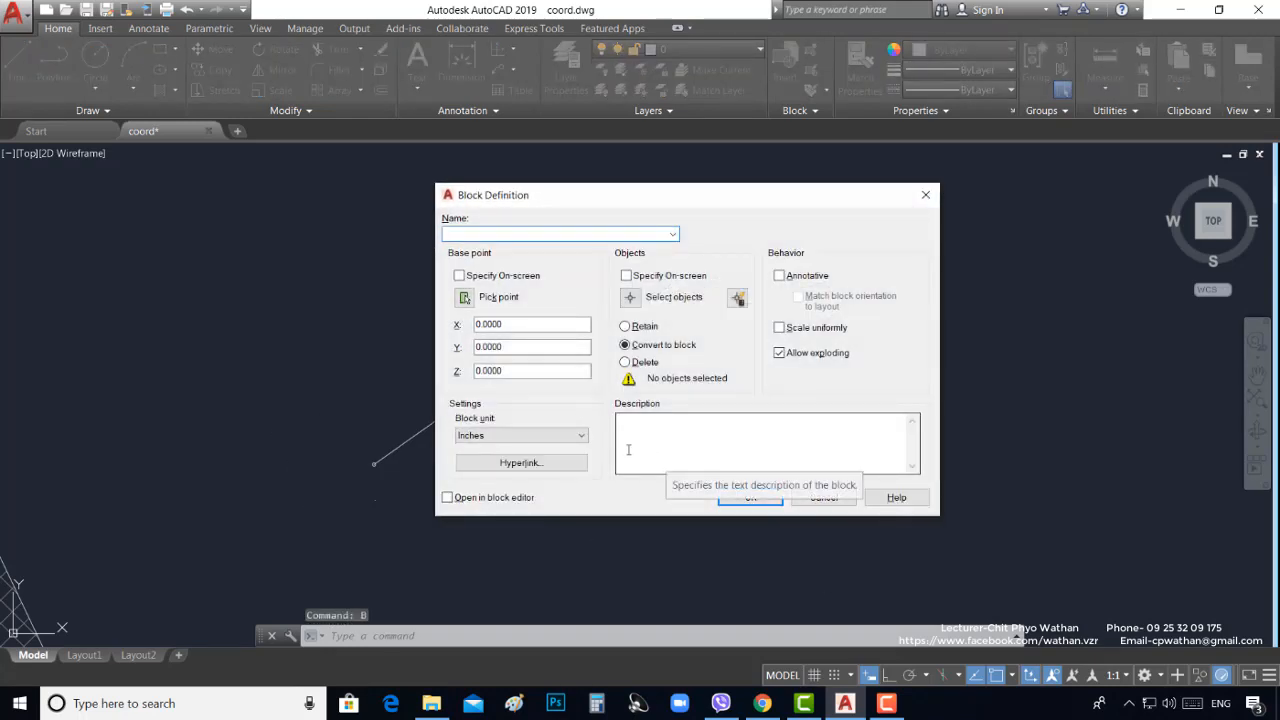
pyautogui.click(465, 298)
pyautogui.scroll(3, 420, 462)
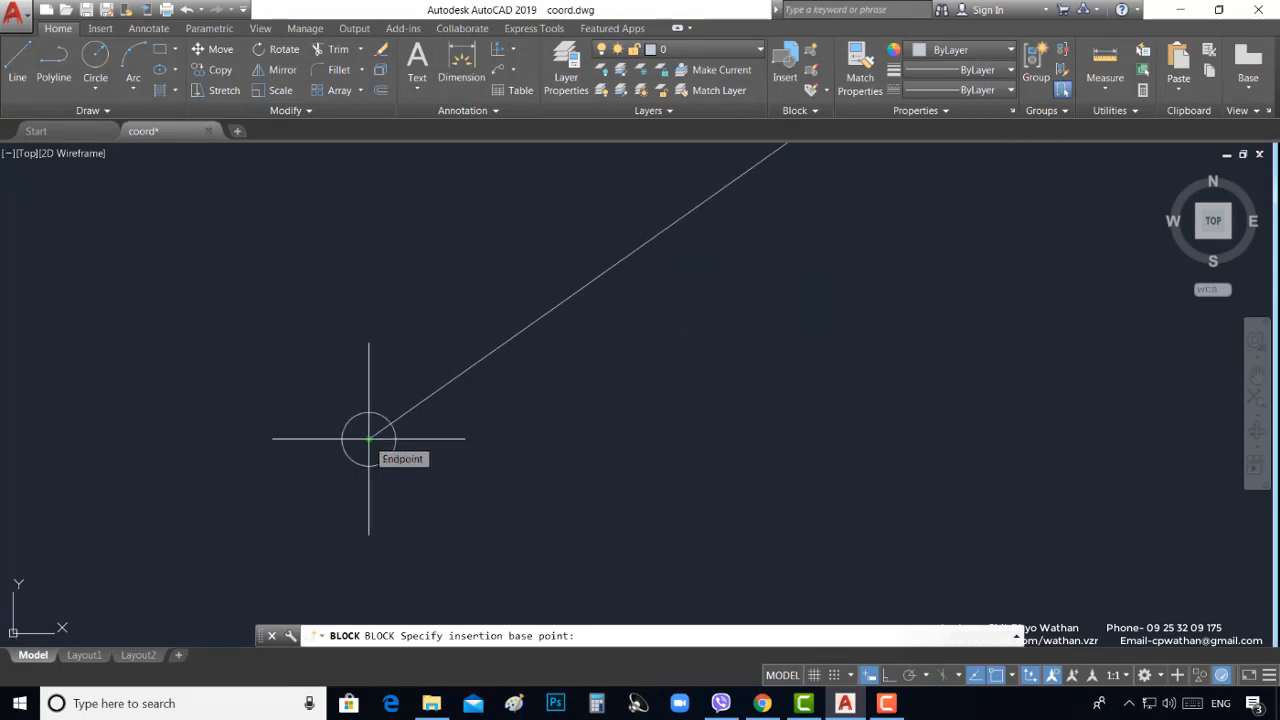
pyautogui.scroll(-5, 414, 361)
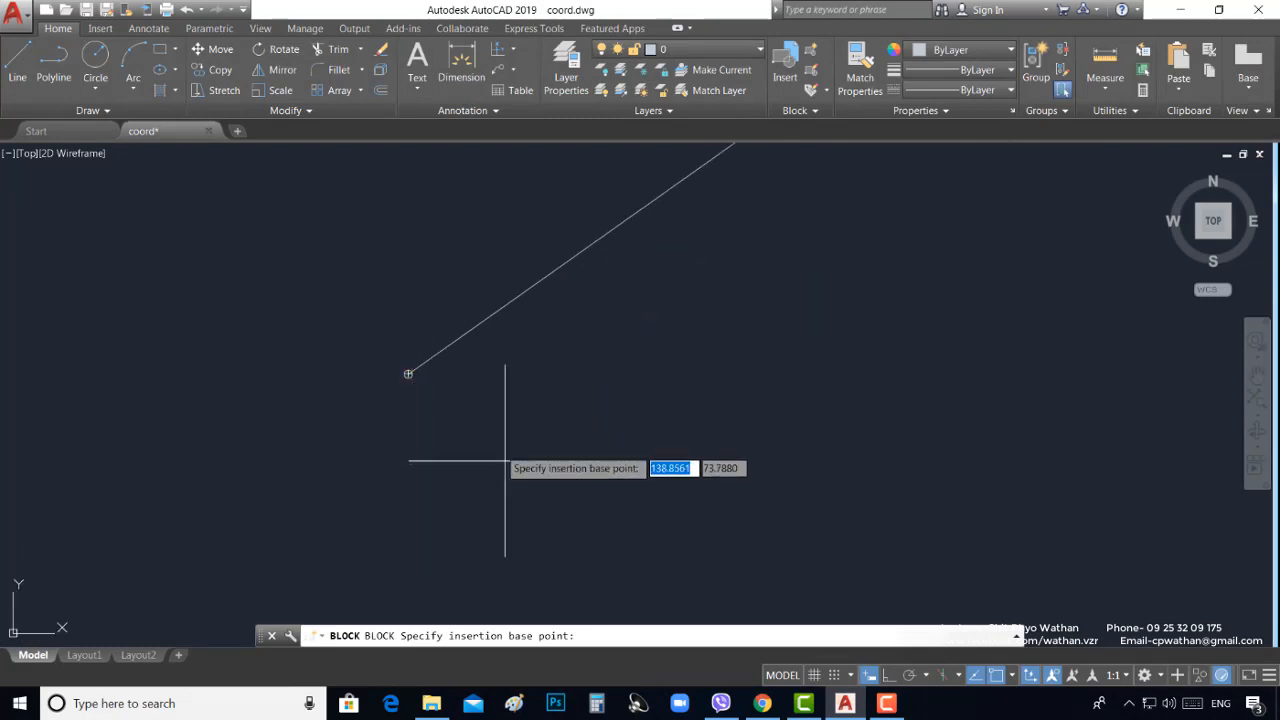
pyautogui.scroll(4, 414, 390)
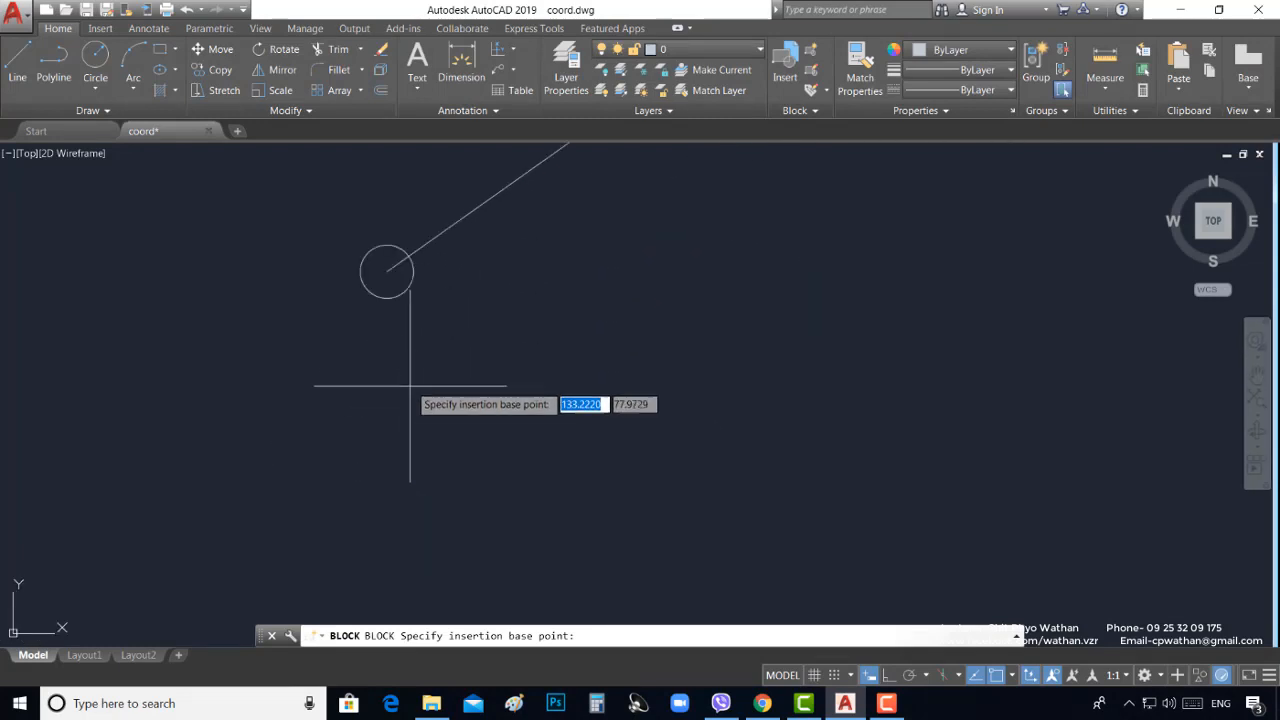
pyautogui.click(386, 270)
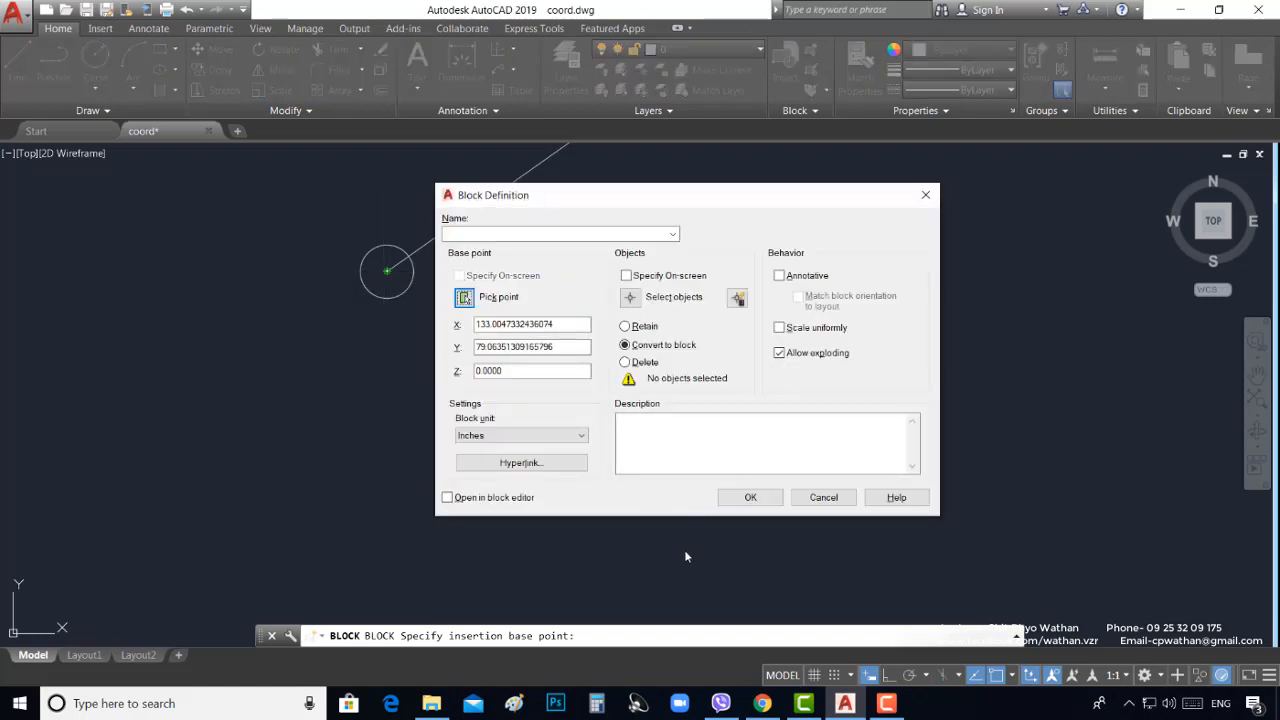
# Choose the small circle, the leader line and the 12345 attribute as the block's objects
pyautogui.click(631, 297)
pyautogui.scroll(-5, 588, 432)
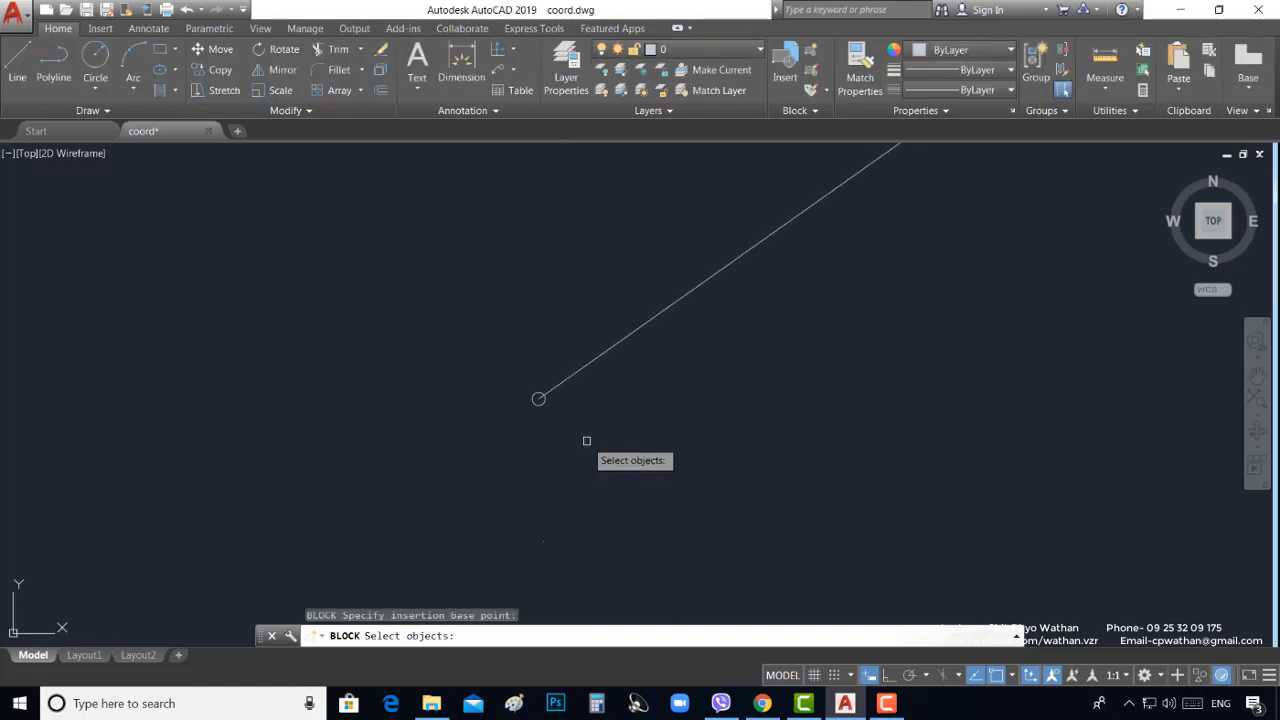
pyautogui.click(520, 222)
pyautogui.click(906, 437)
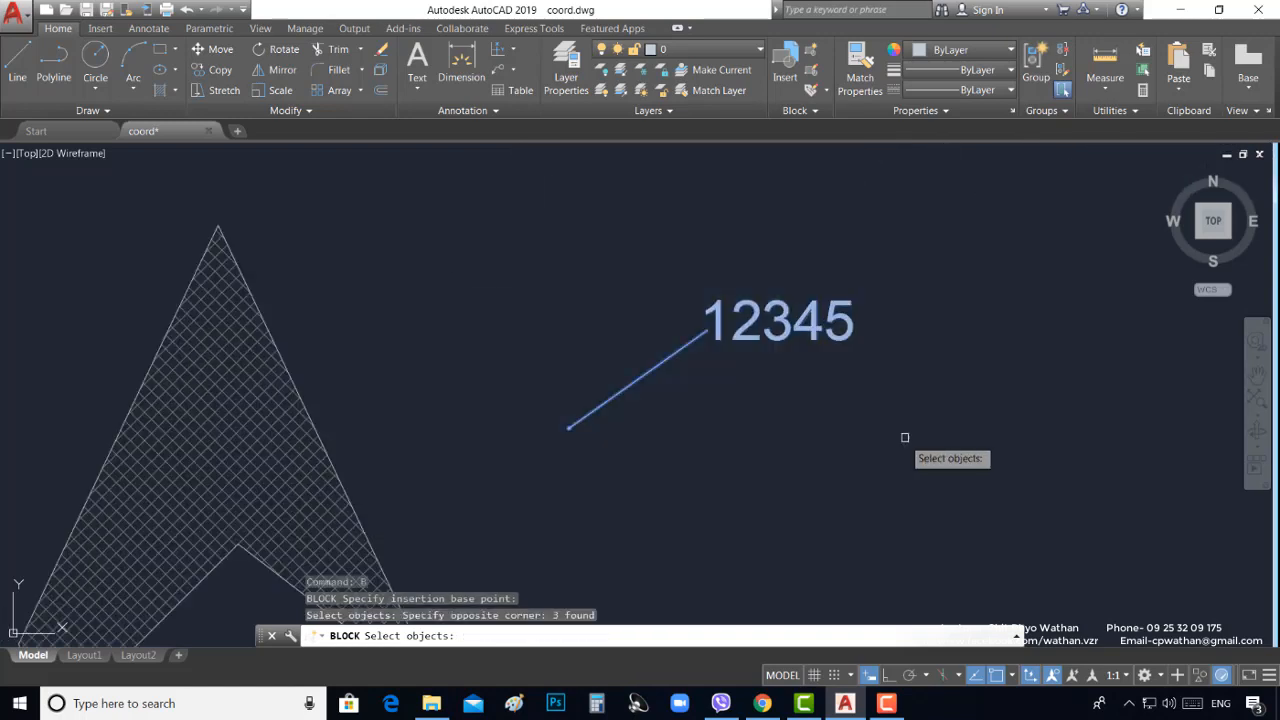
pyautogui.press('Return')
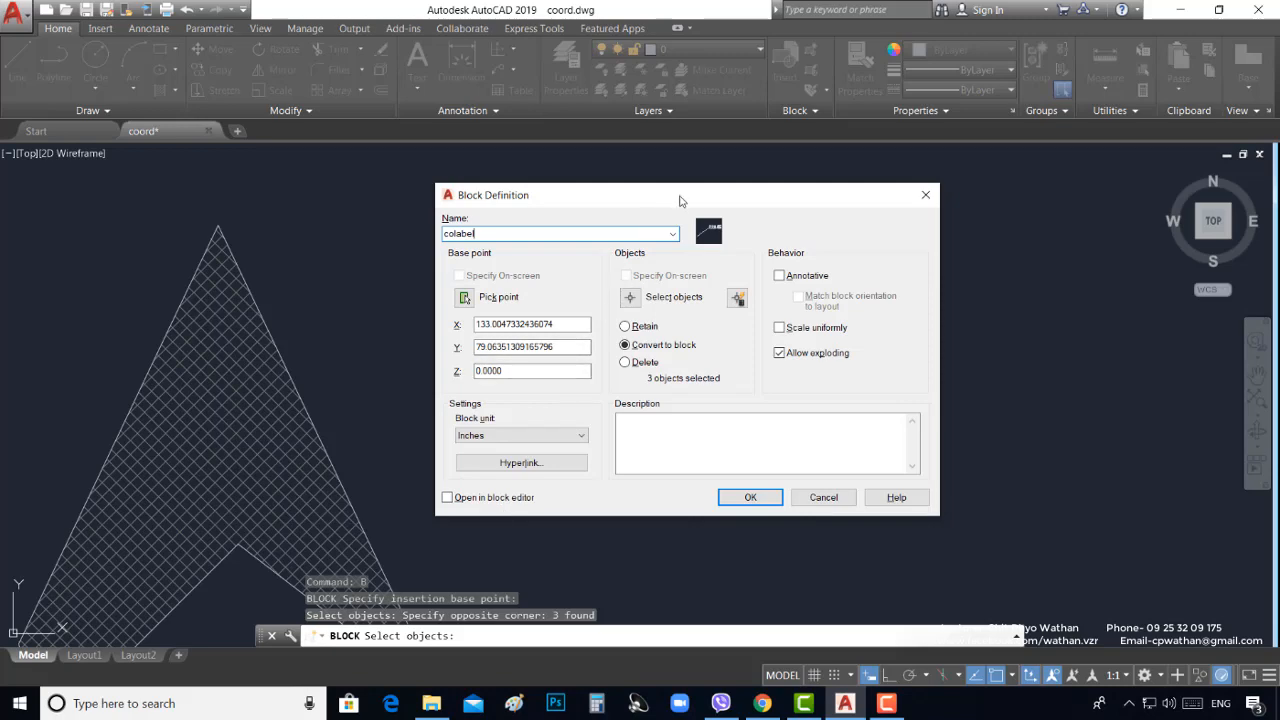
# Create the block as colabel with opening in the block editor enabled, accepting the default Coordinate attribute value
pyautogui.moveTo(679, 201)
pyautogui.mouseDown()
pyautogui.moveTo(983, 240)
pyautogui.moveTo(997, 286)
pyautogui.moveTo(865, 170)
pyautogui.mouseUp()
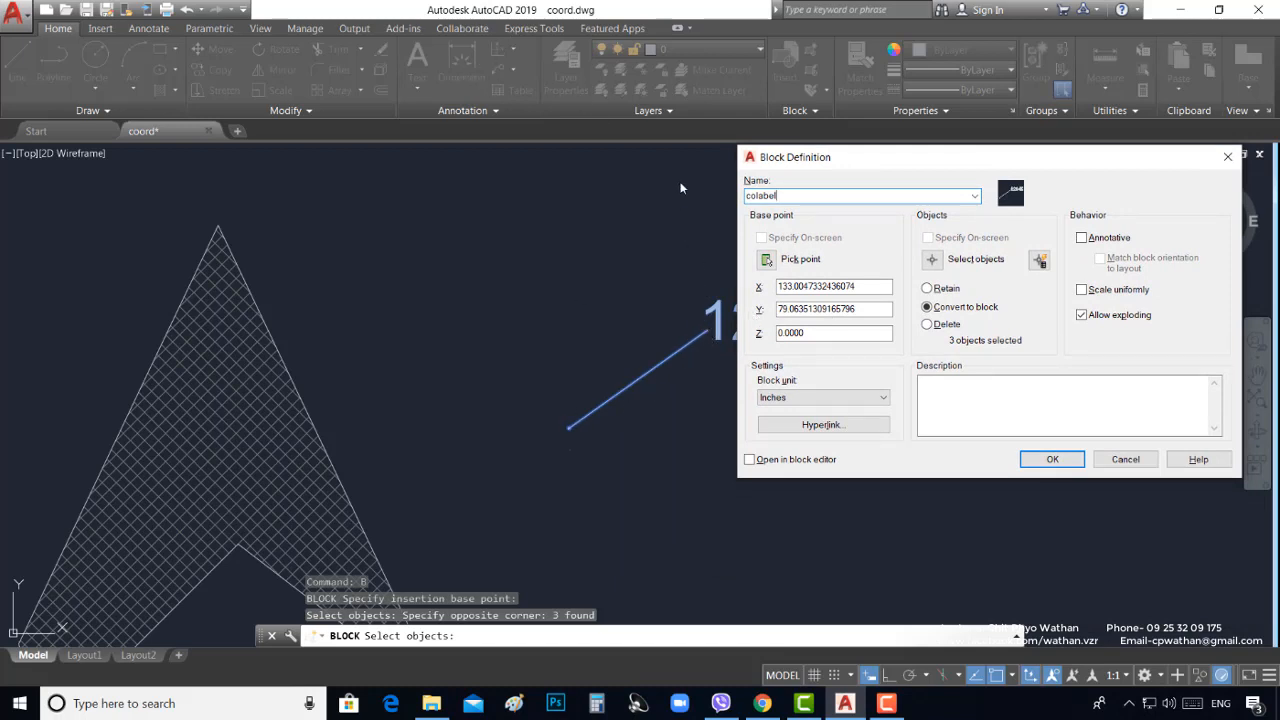
pyautogui.moveTo(895, 175)
pyautogui.mouseDown()
pyautogui.moveTo(871, 407)
pyautogui.moveTo(833, 434)
pyautogui.mouseUp()
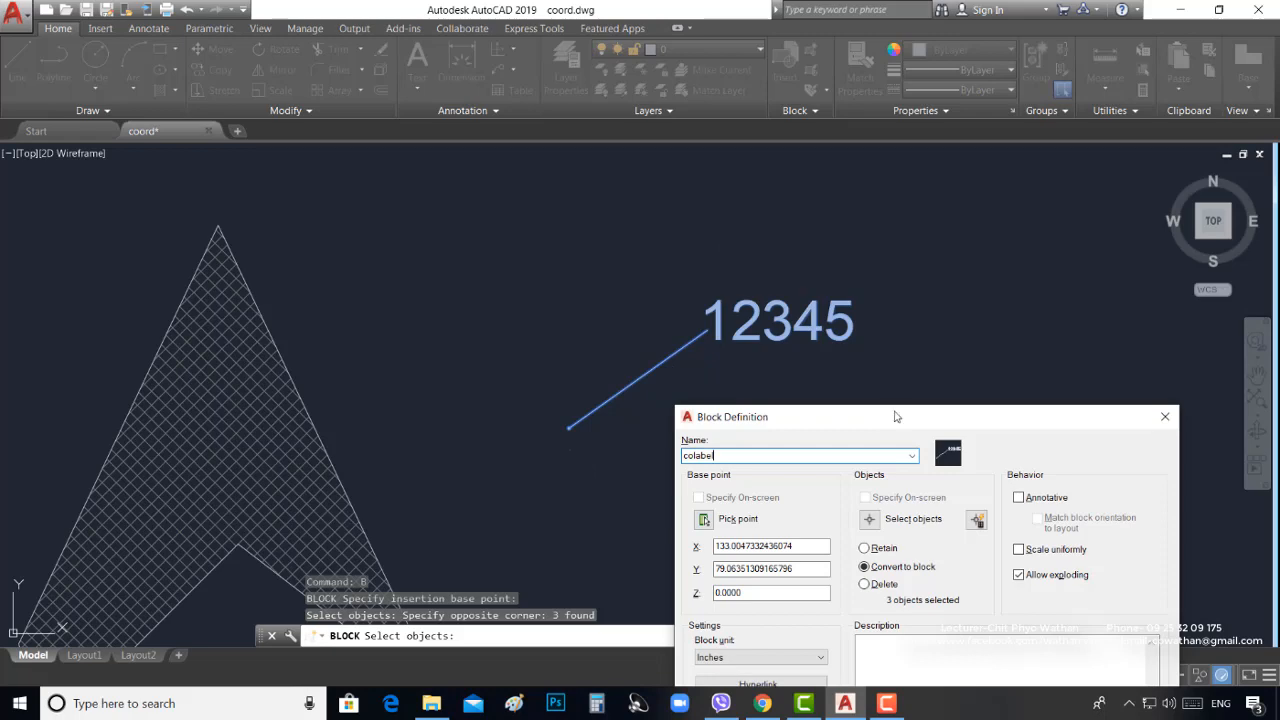
pyautogui.moveTo(904, 421); pyautogui.dragTo(660, 207)
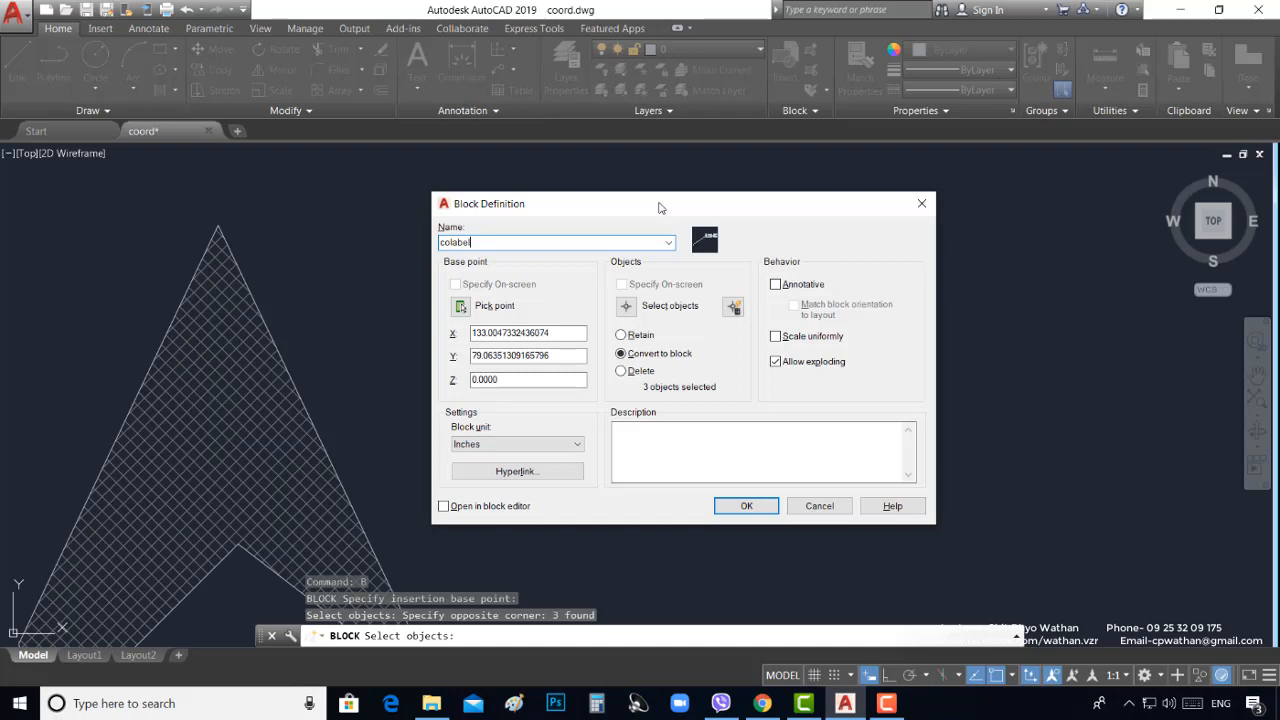
pyautogui.click(459, 506)
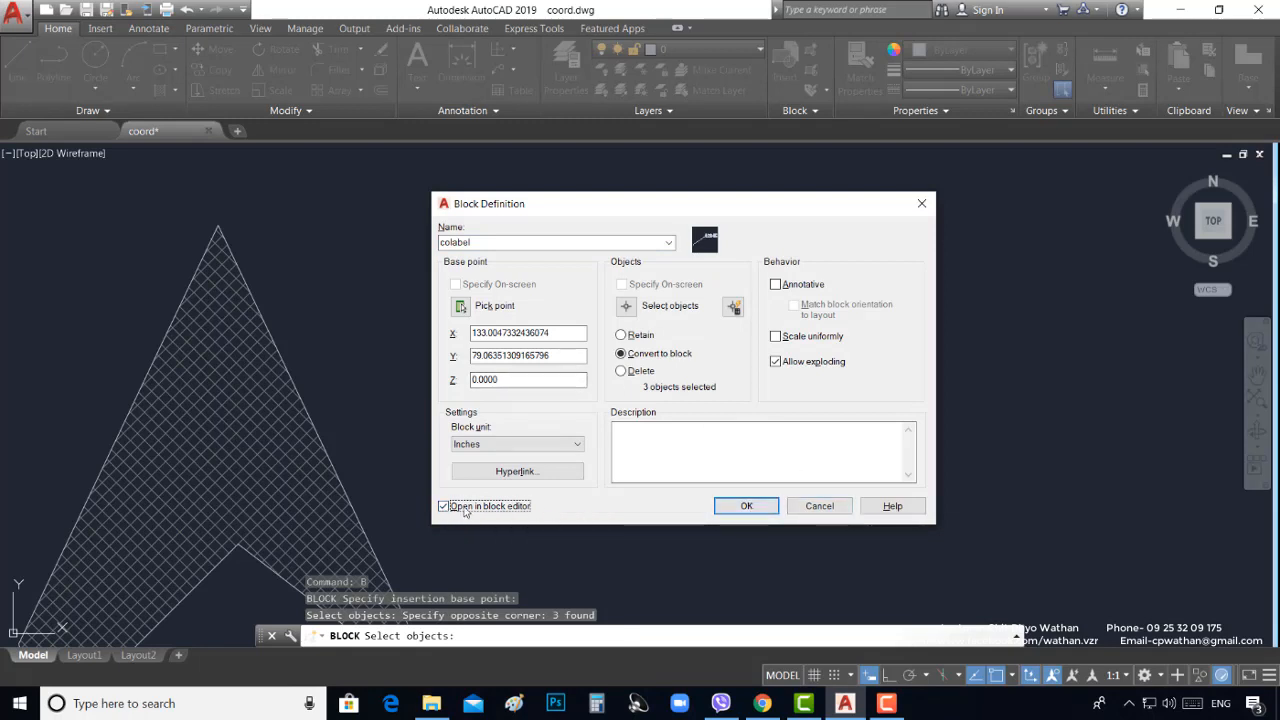
pyautogui.click(746, 506)
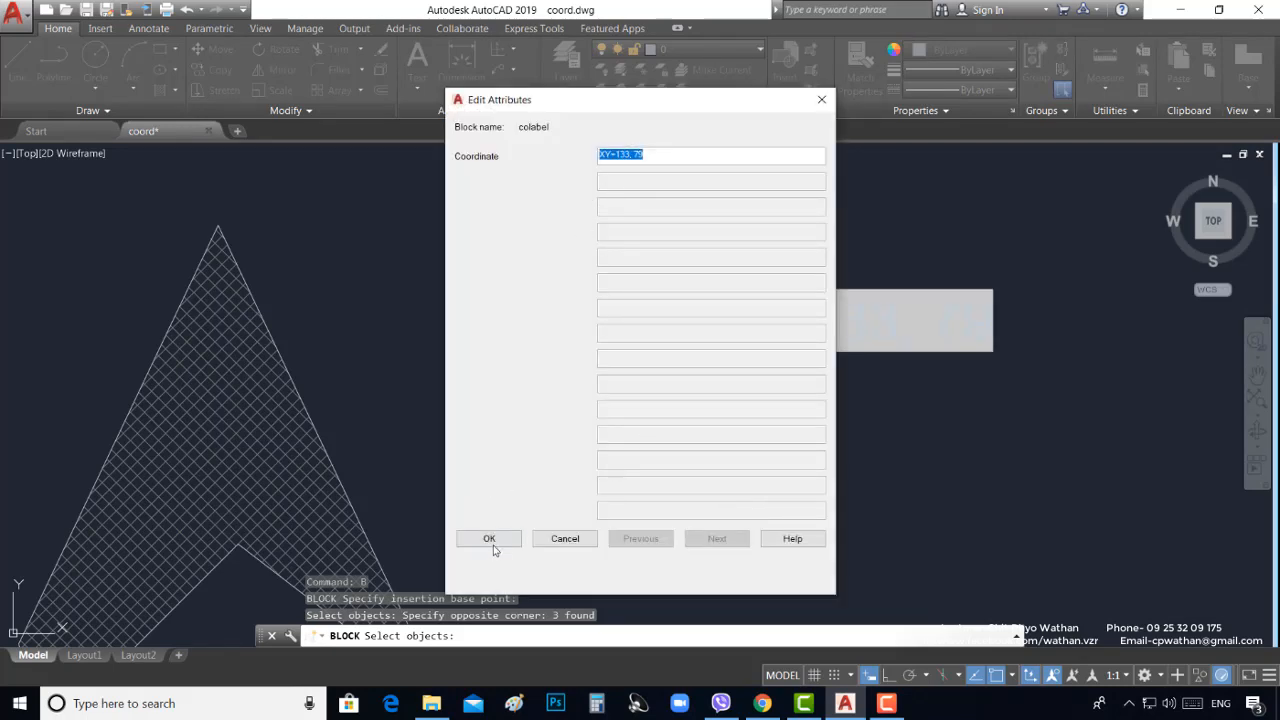
pyautogui.click(494, 539)
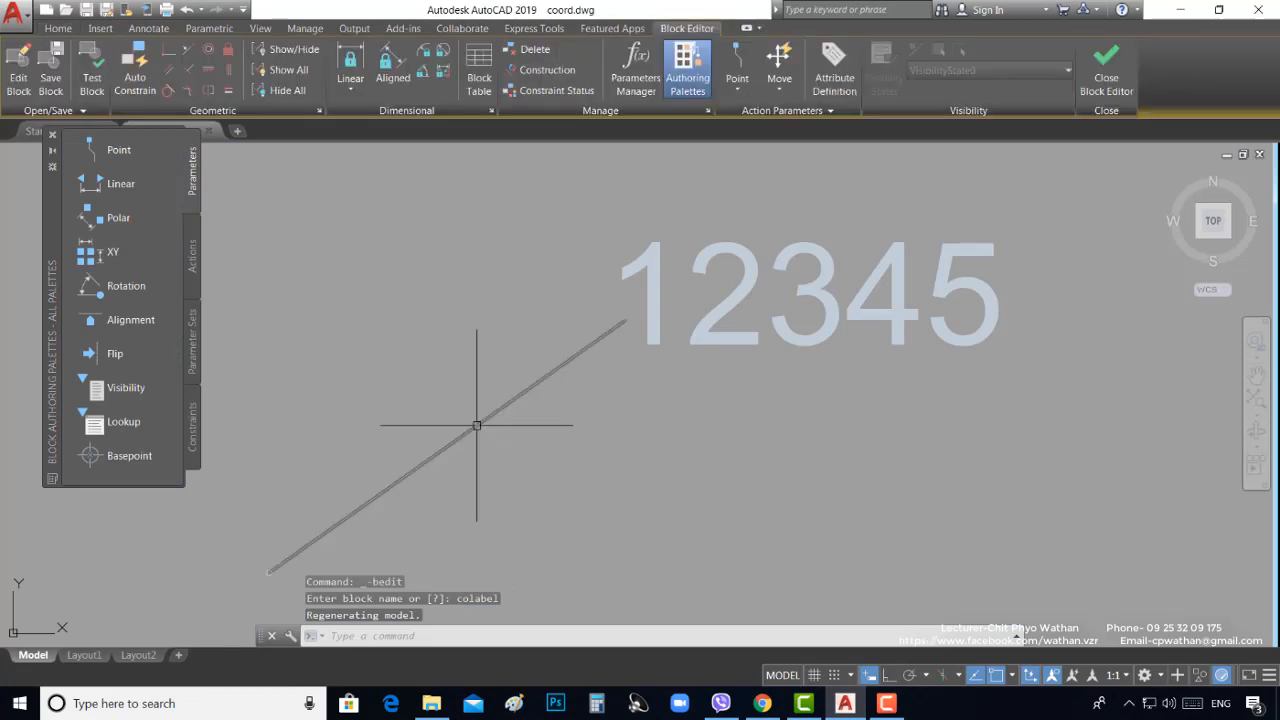
# Add a point parameter at the leader line's upper end beside the 12345 attribute, with its label placed above
pyautogui.scroll(-2, 487, 393)
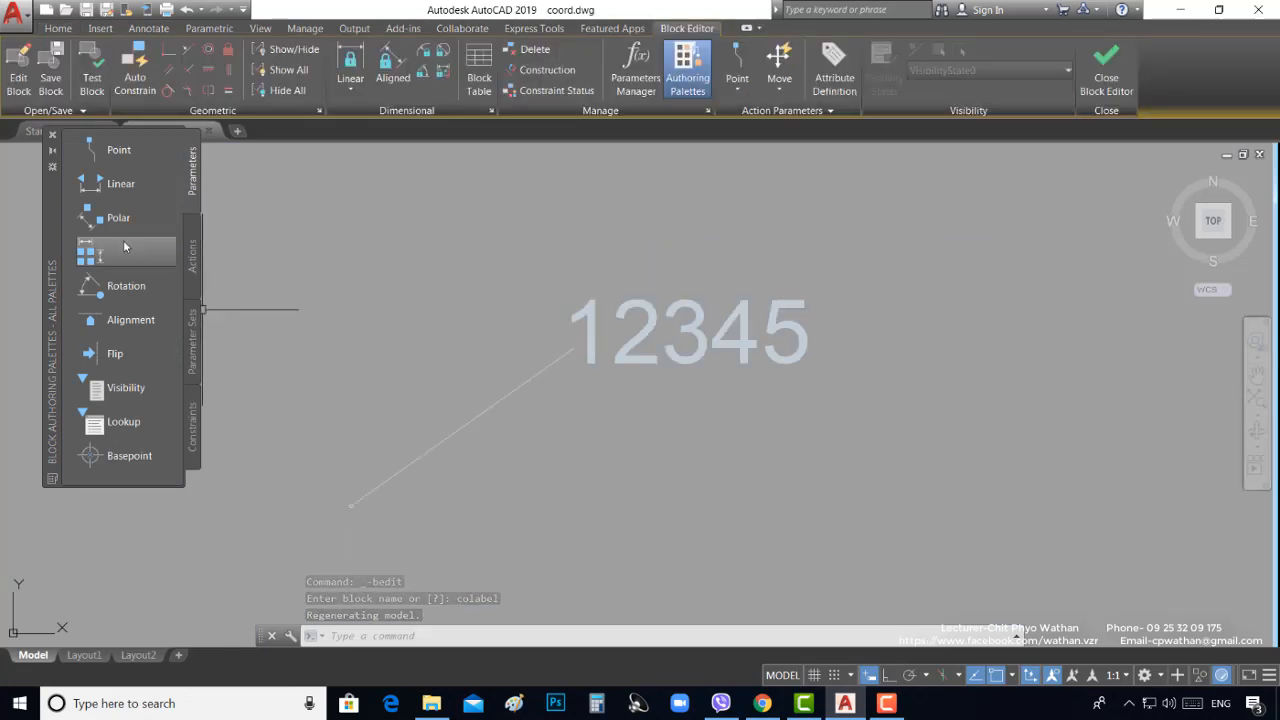
pyautogui.scroll(3, 586, 290)
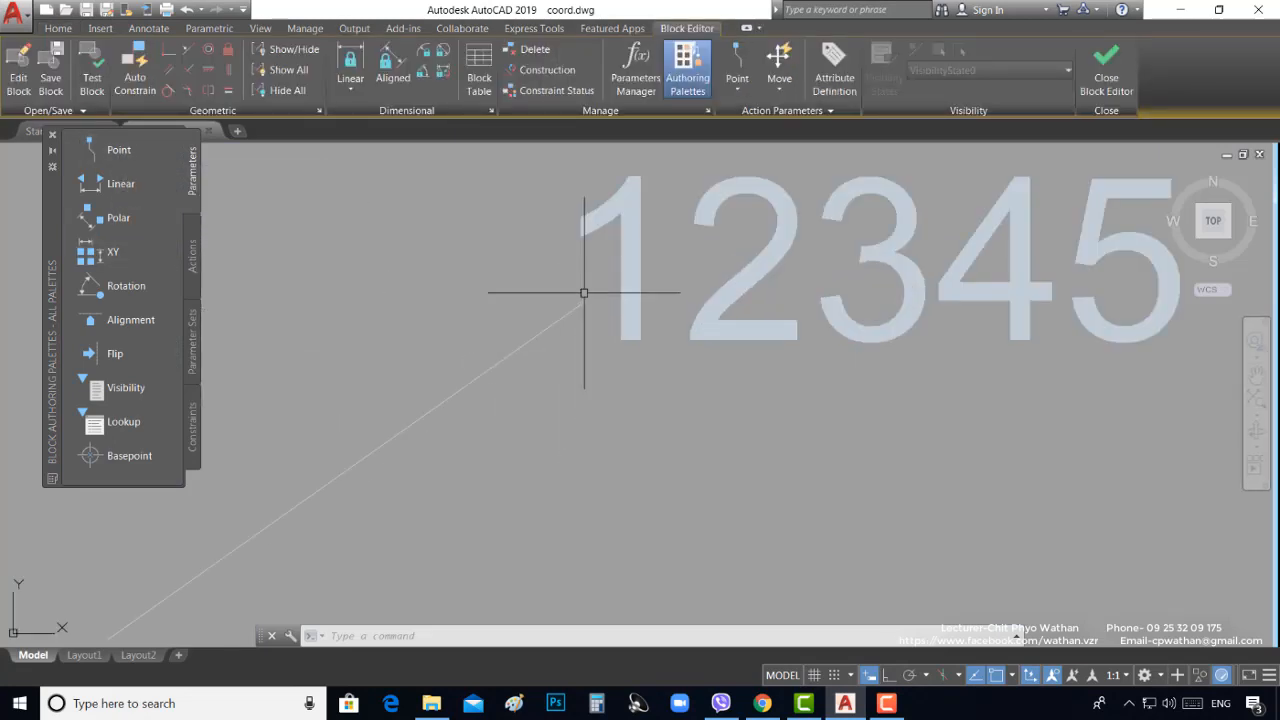
pyautogui.scroll(-3, 585, 313)
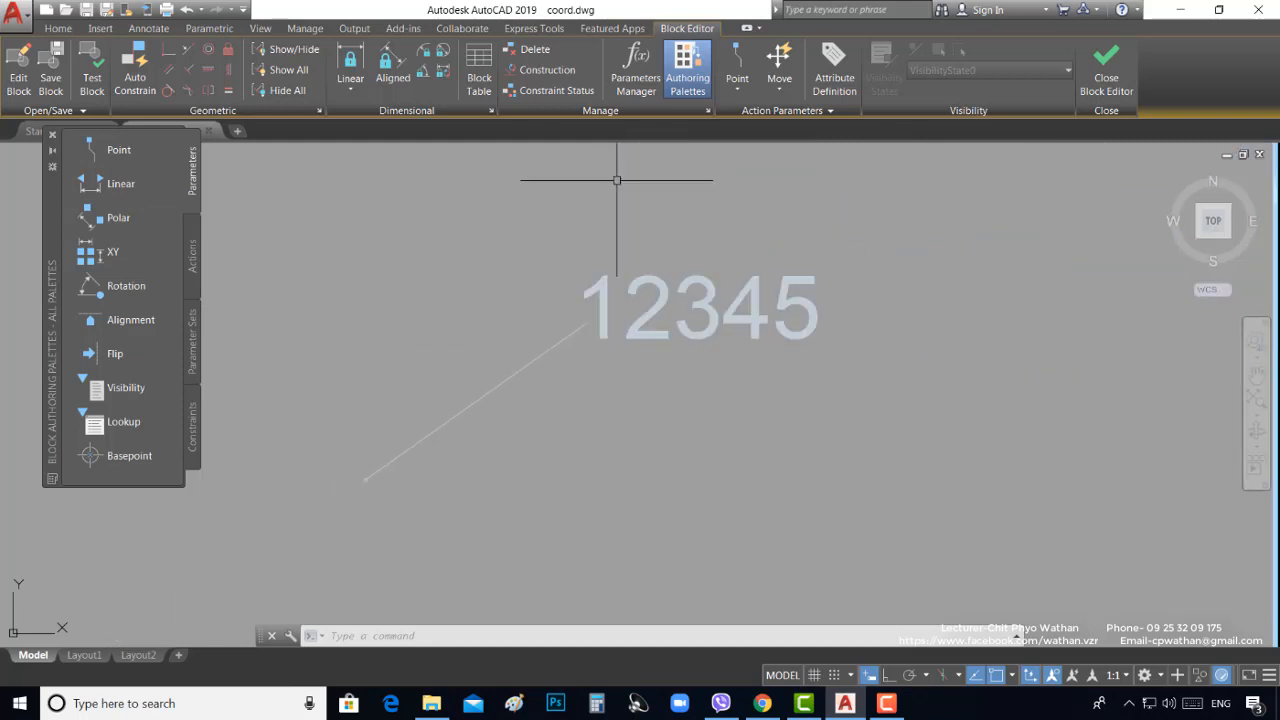
pyautogui.scroll(-1, 642, 383)
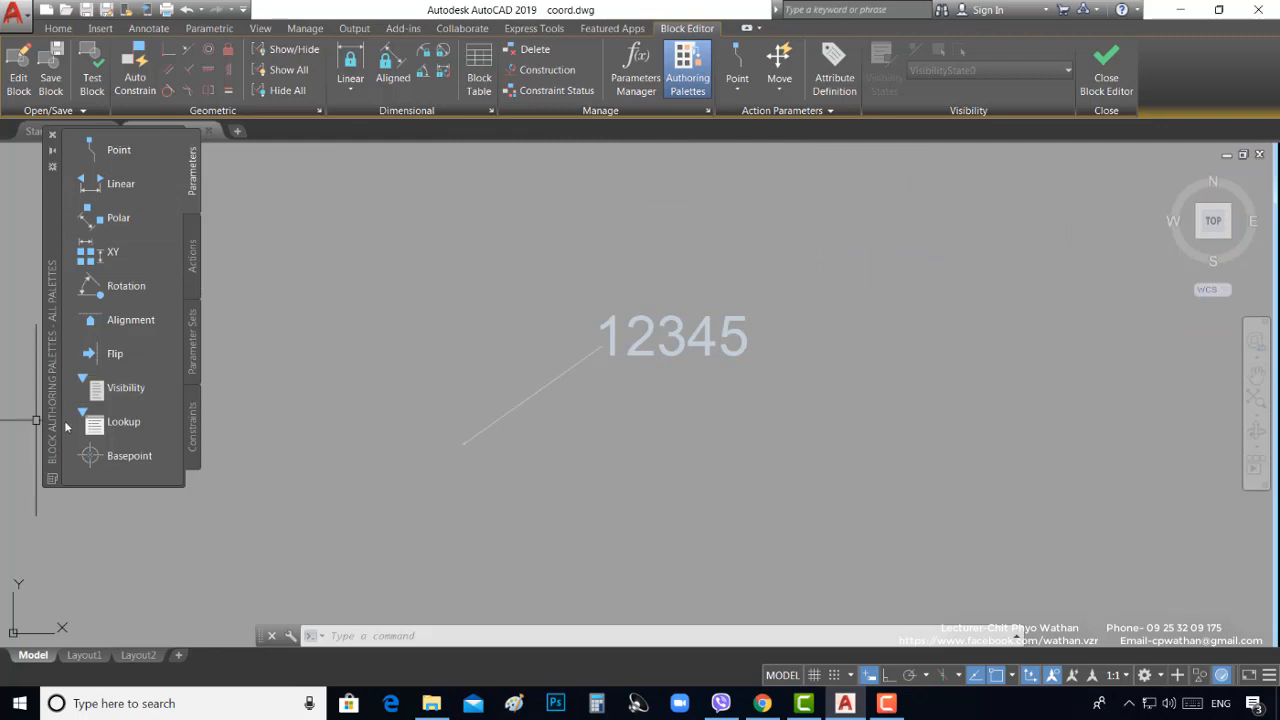
pyautogui.click(120, 150)
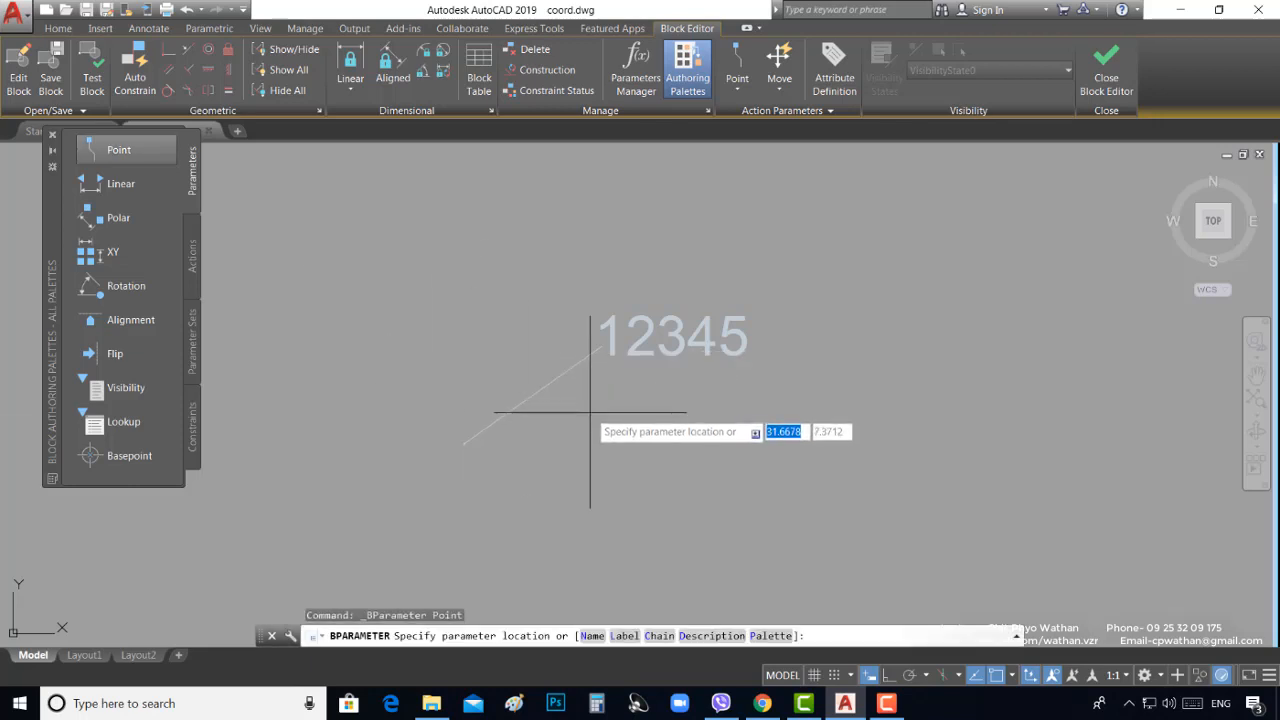
pyautogui.scroll(2, 595, 391)
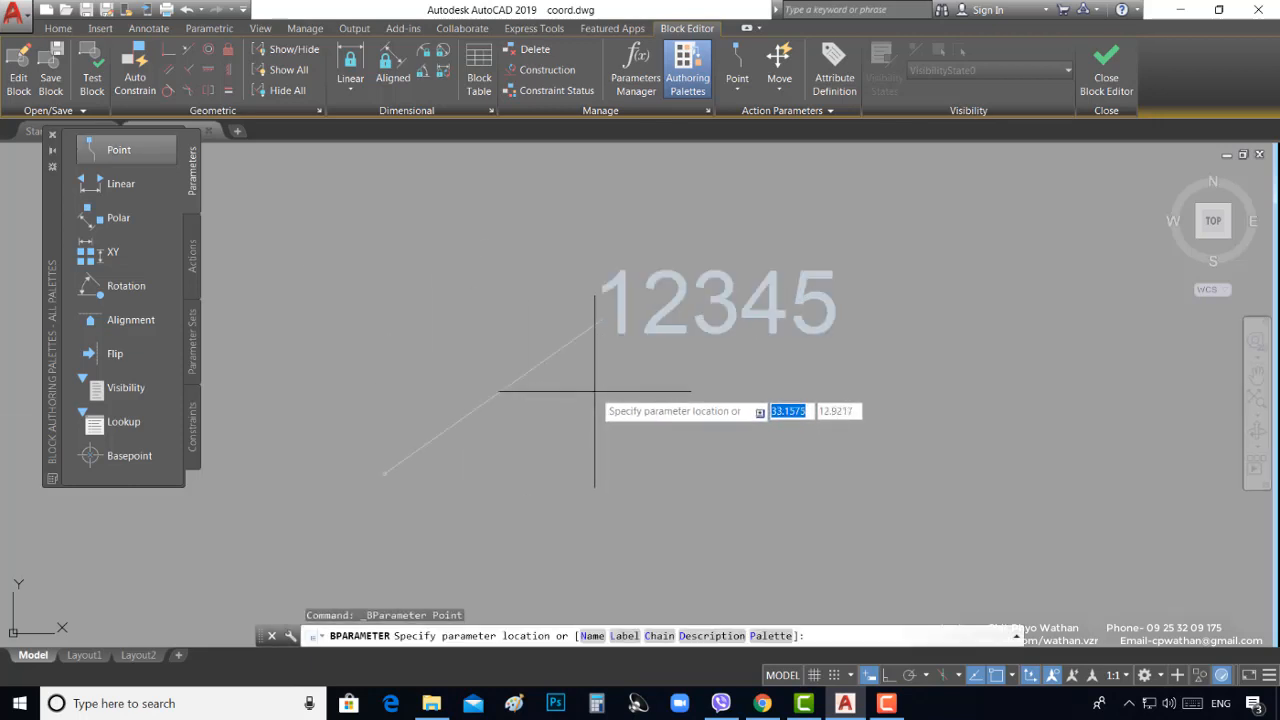
pyautogui.click(605, 318)
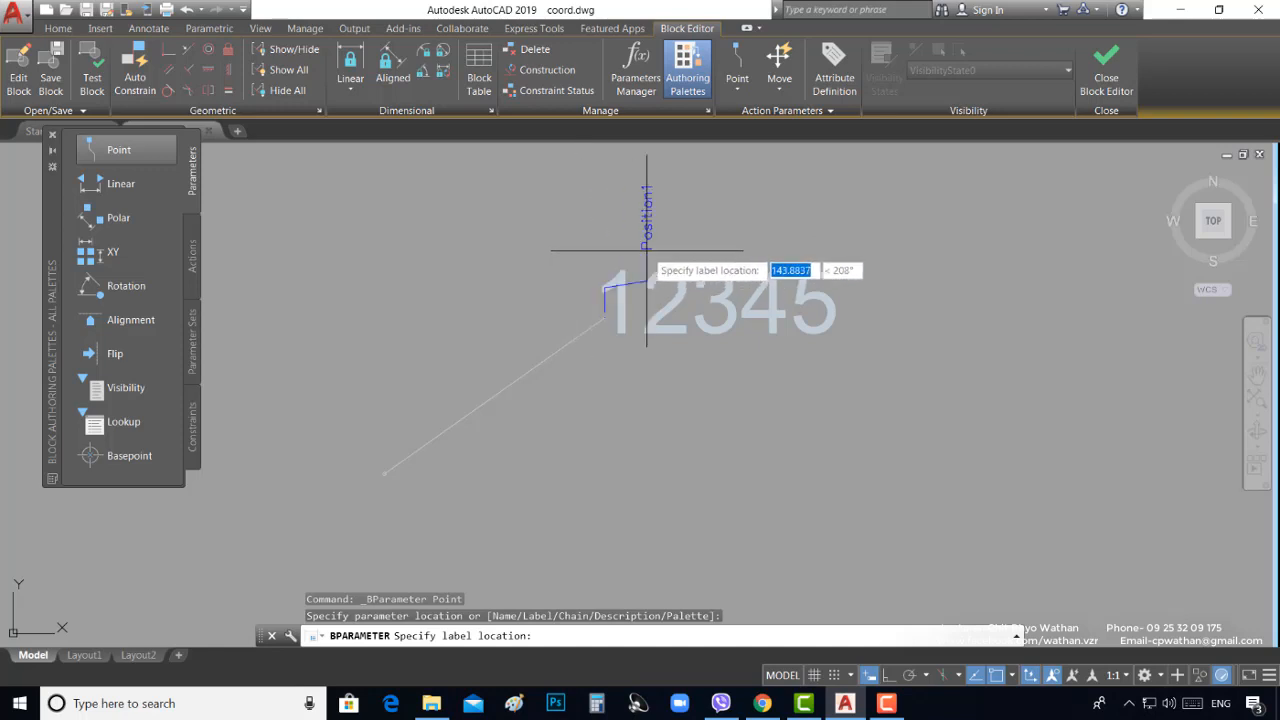
pyautogui.click(584, 228)
pyautogui.scroll(-2, 606, 430)
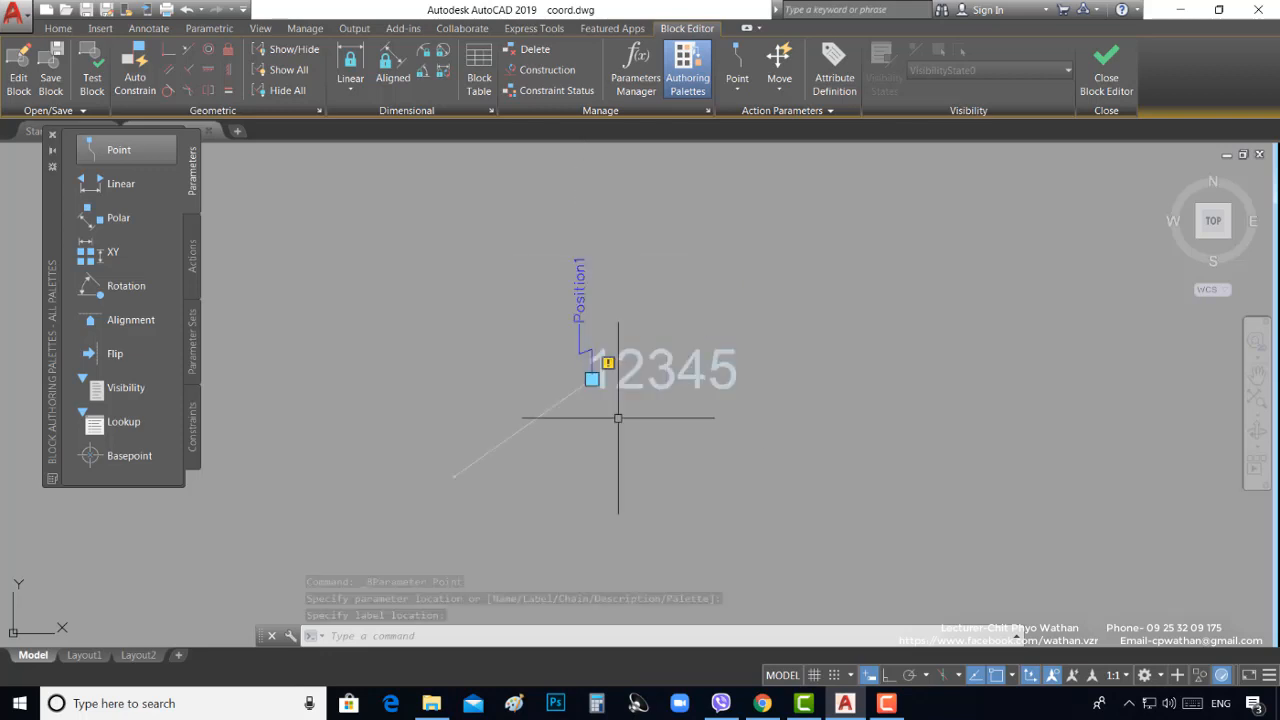
# Start a Stretch action on the point parameter, with a stretch frame around the 12345 attribute and the leader's upper end
pyautogui.scroll(2, 605, 380)
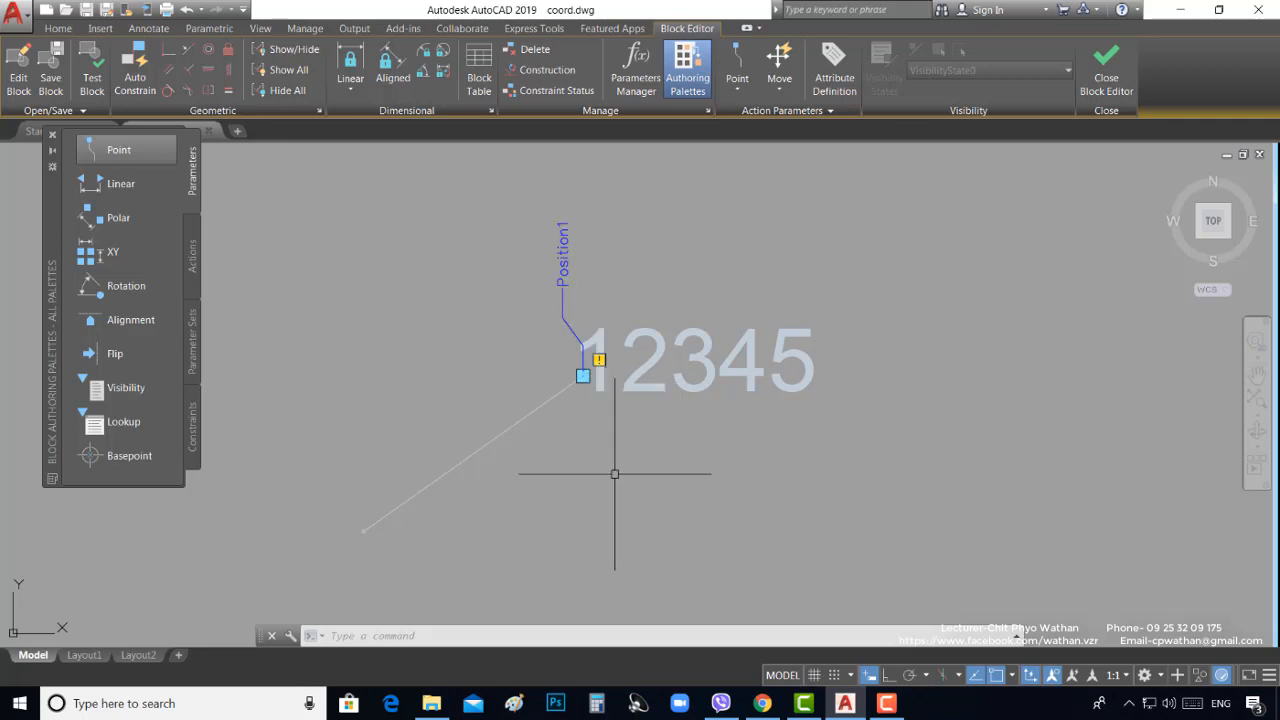
pyautogui.click(194, 261)
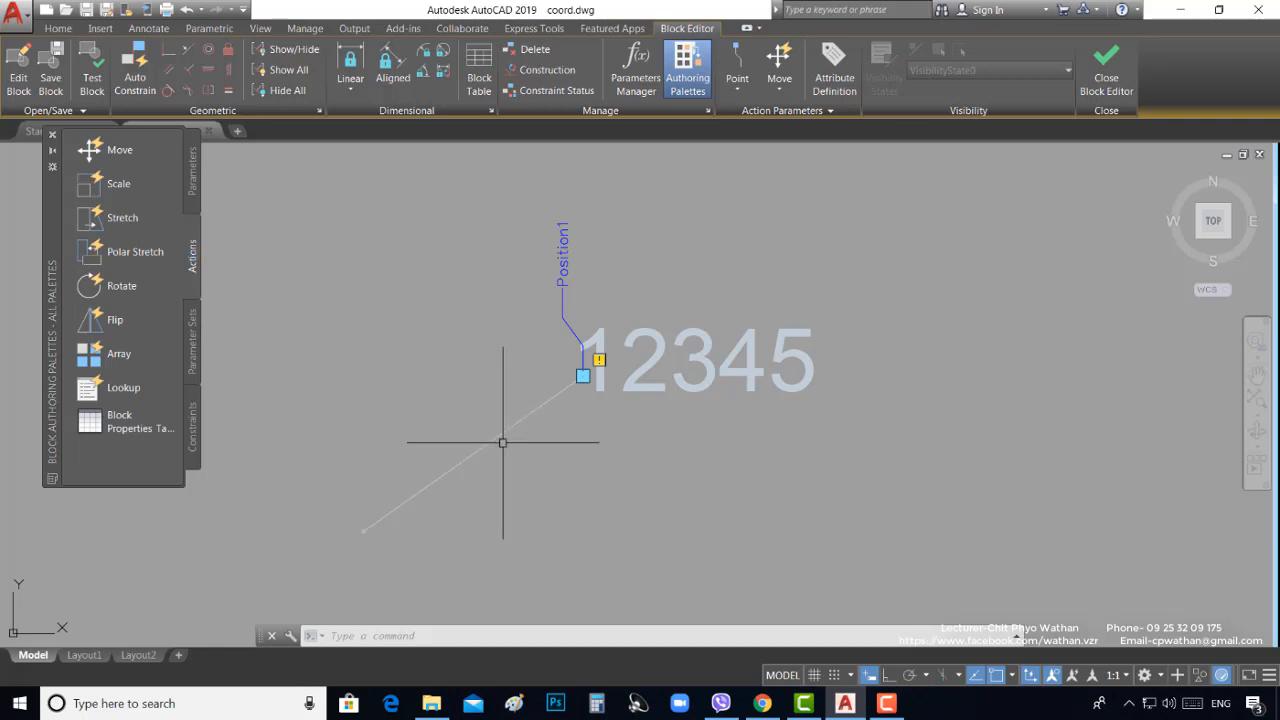
pyautogui.click(363, 531)
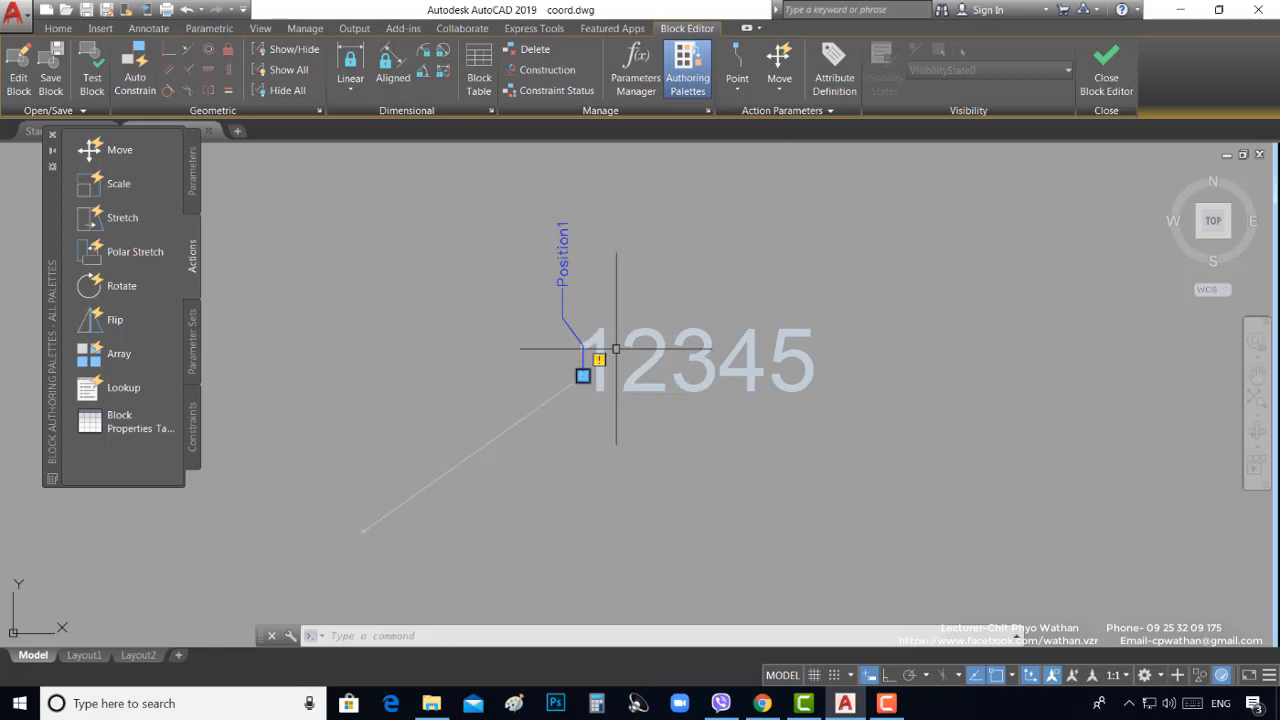
pyautogui.click(114, 225)
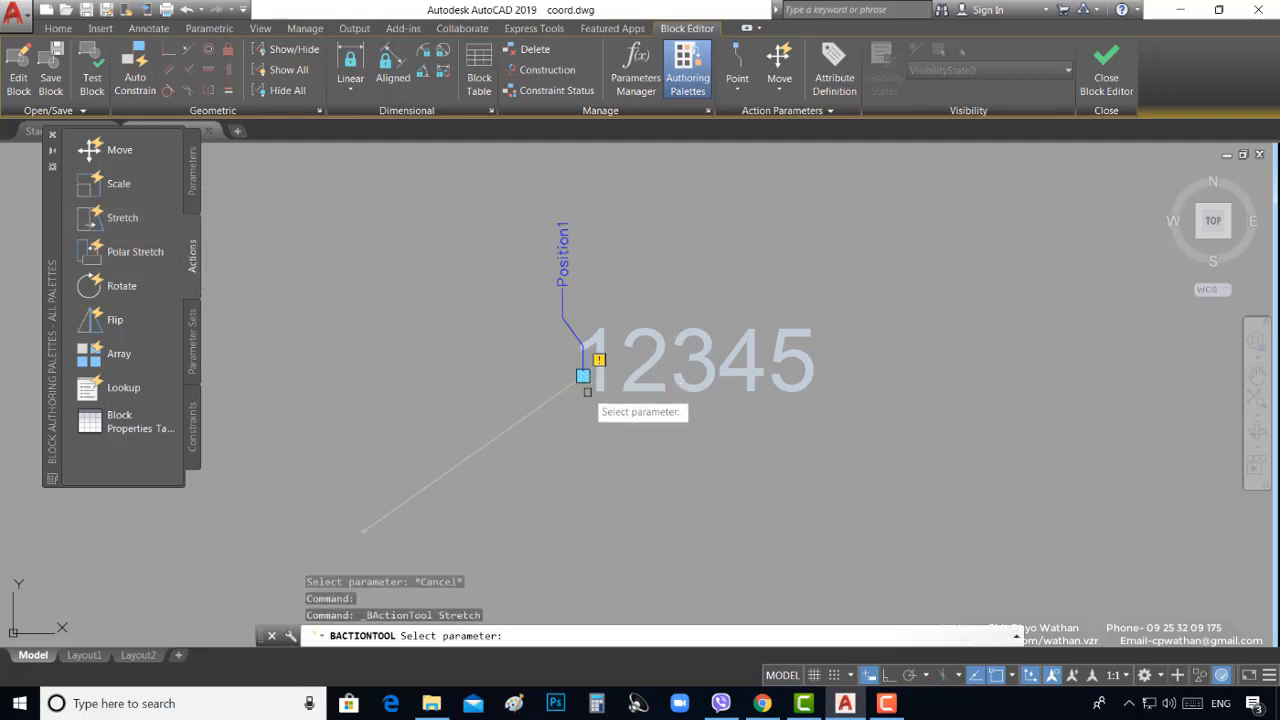
pyautogui.click(569, 328)
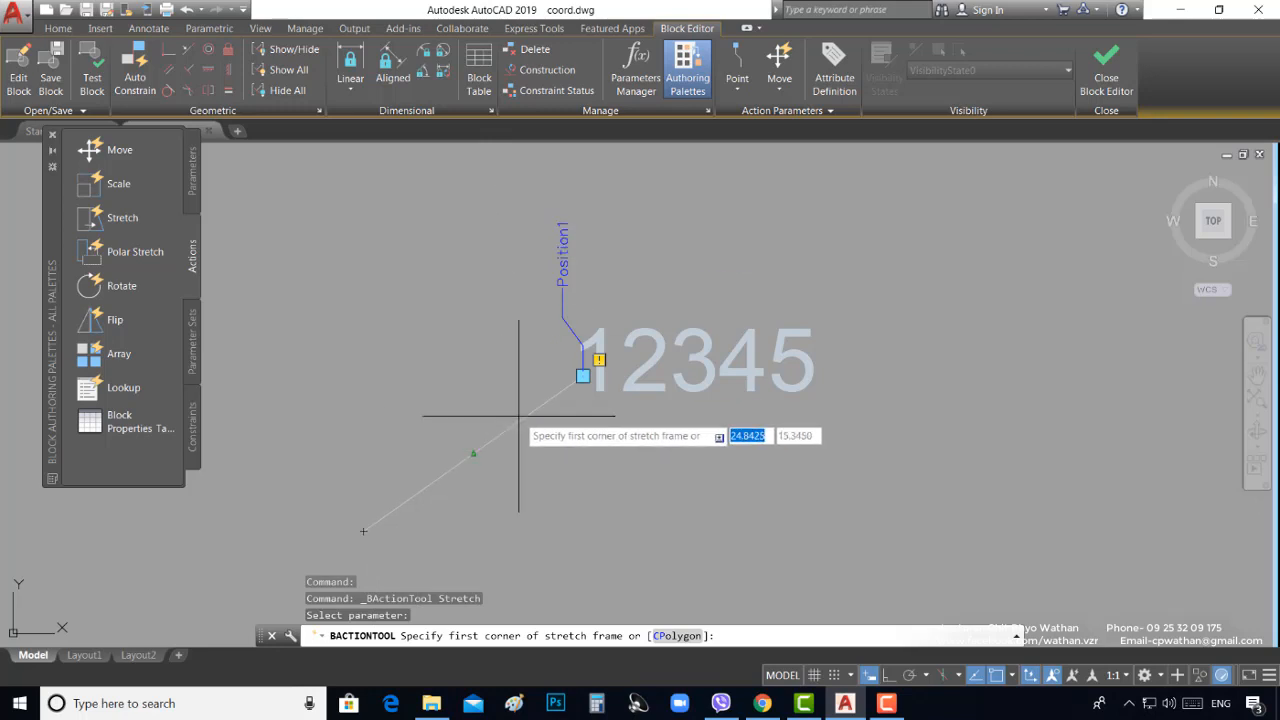
pyautogui.click(507, 174)
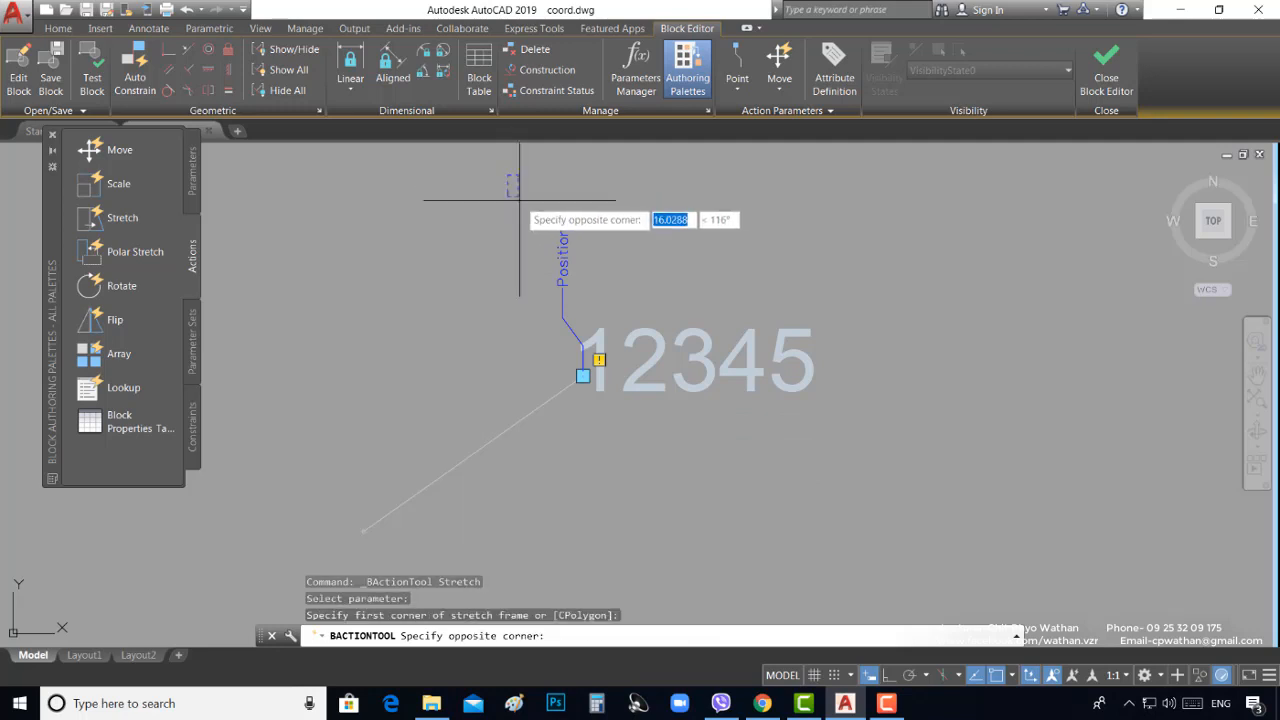
pyautogui.click(859, 479)
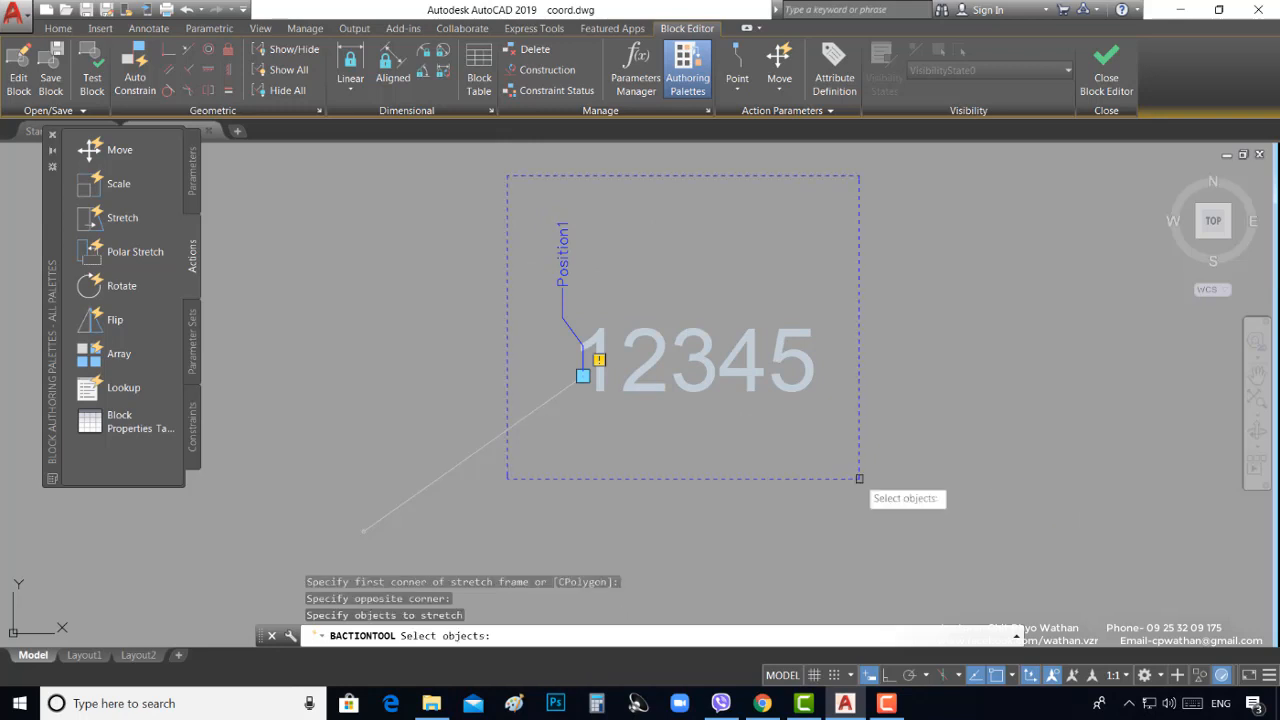
# Choose the 12345 attribute and the leader line as the objects the action stretches
pyautogui.click(652, 372)
pyautogui.scroll(4, 562, 425)
pyautogui.click(570, 332)
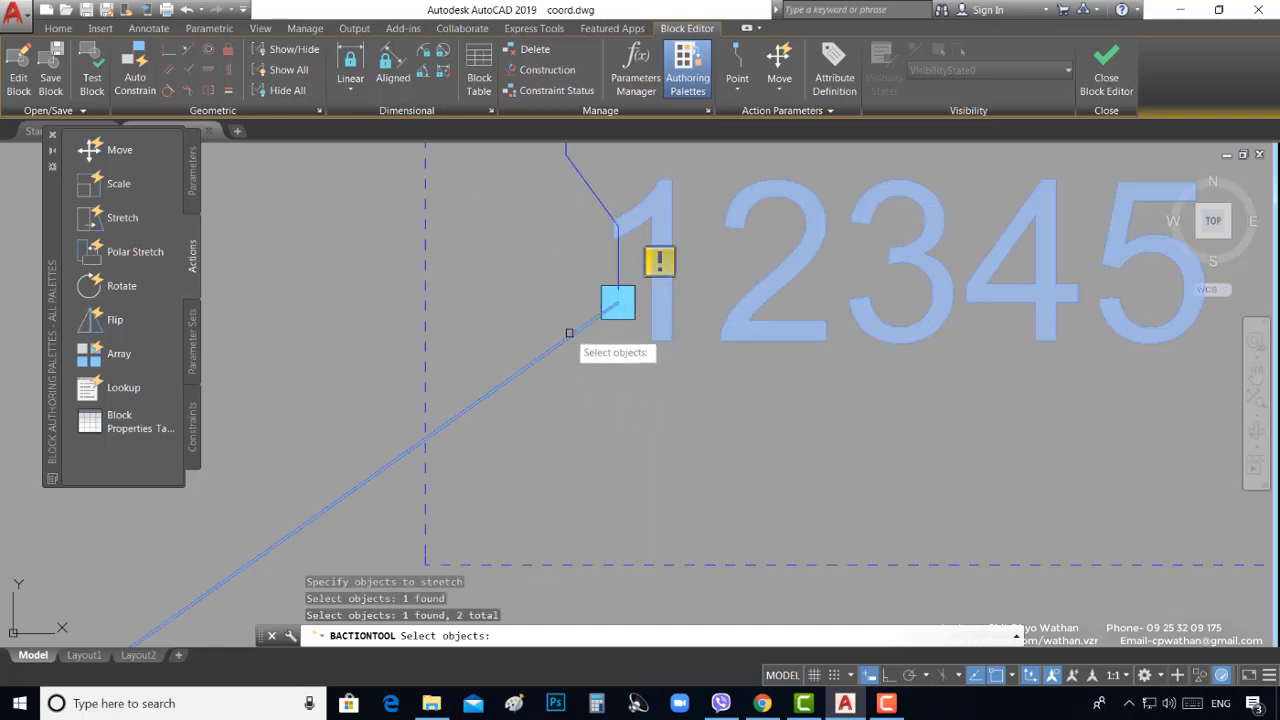
pyautogui.scroll(-4, 545, 459)
pyautogui.press('Return')
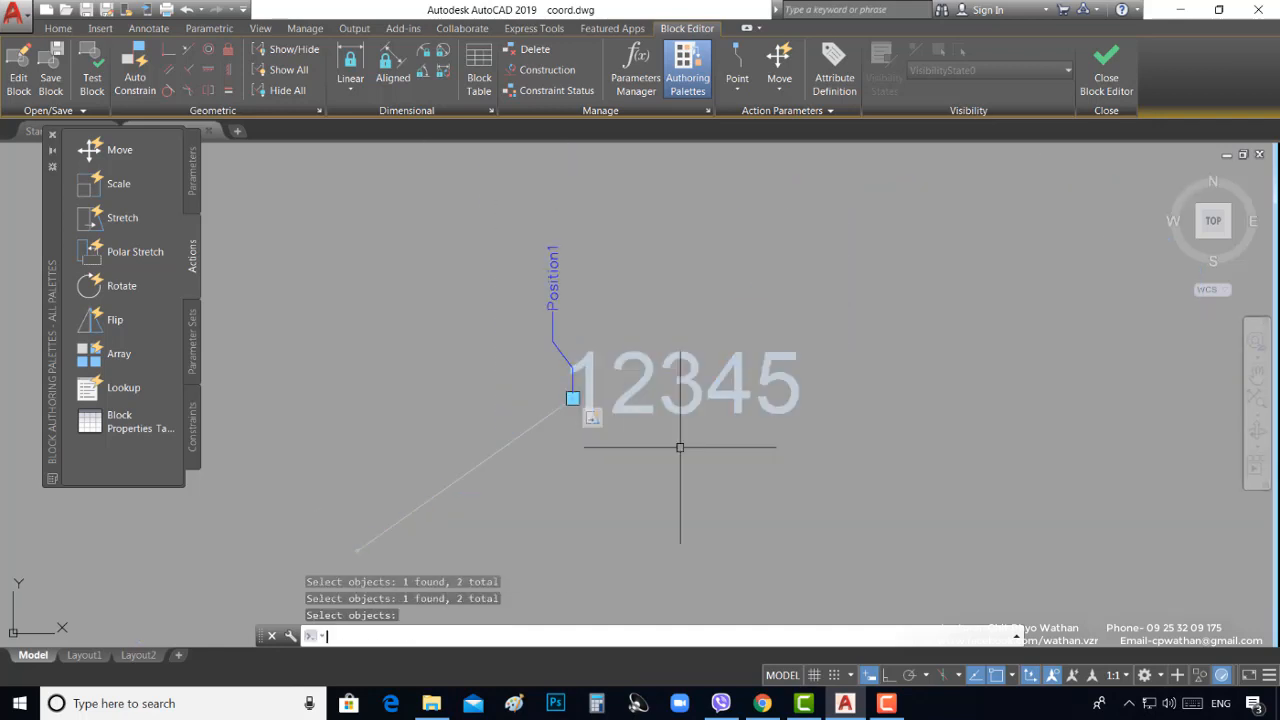
# Close the block editor and save the changes to colabel
pyautogui.scroll(-2, 608, 429)
pyautogui.click(1106, 65)
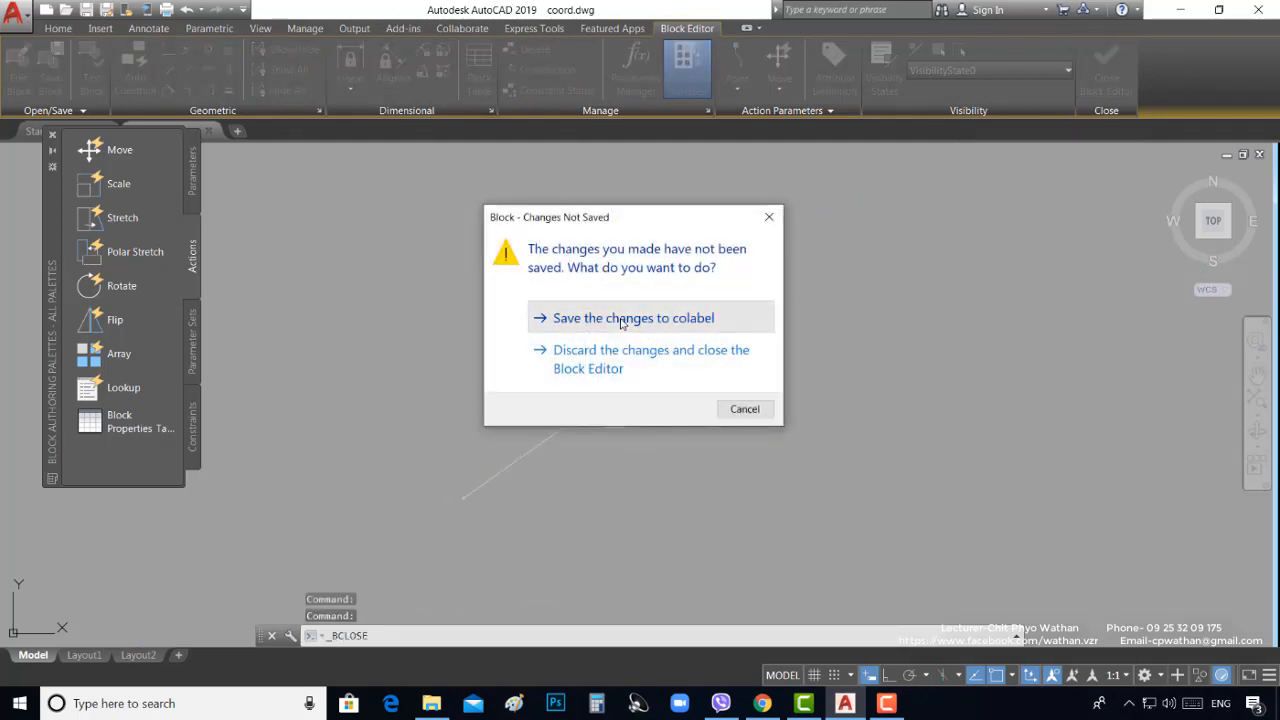
pyautogui.click(620, 318)
# Test the label block's stretch grip by moving its text to several positions, ending above and to the right of the circle
pyautogui.scroll(2, 752, 350)
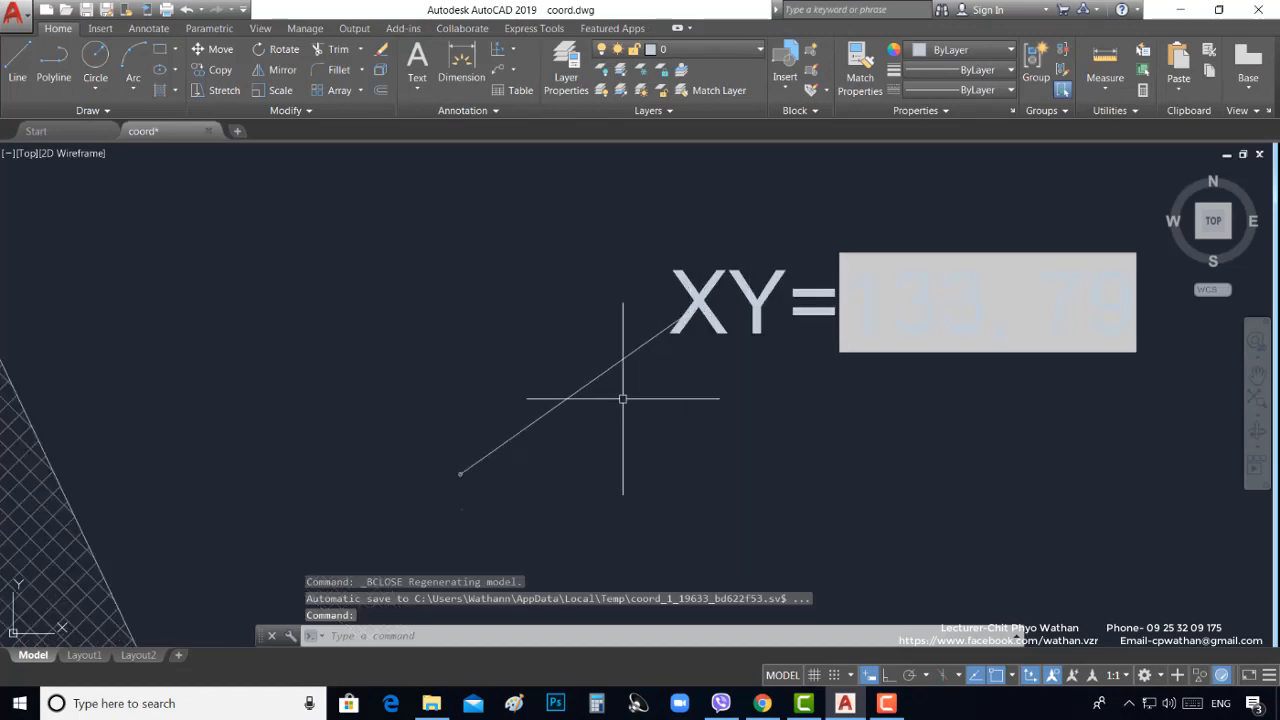
pyautogui.scroll(-2, 532, 406)
pyautogui.click(678, 336)
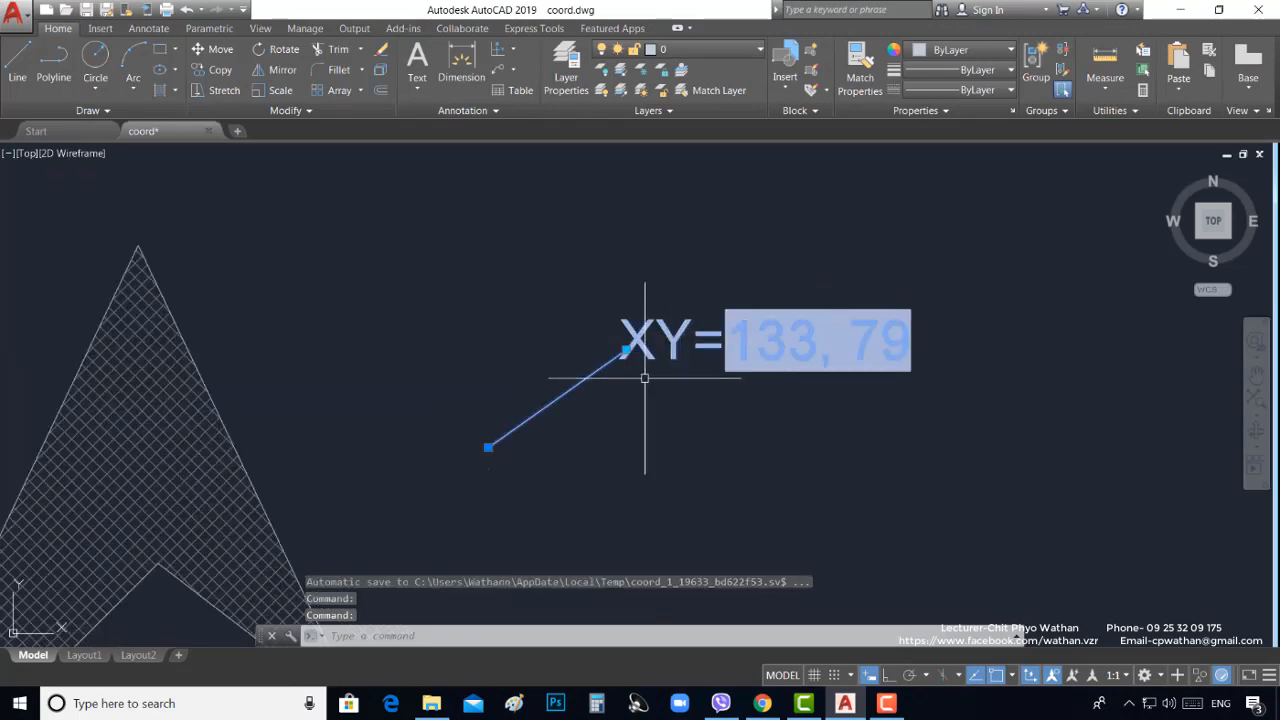
pyautogui.click(625, 350)
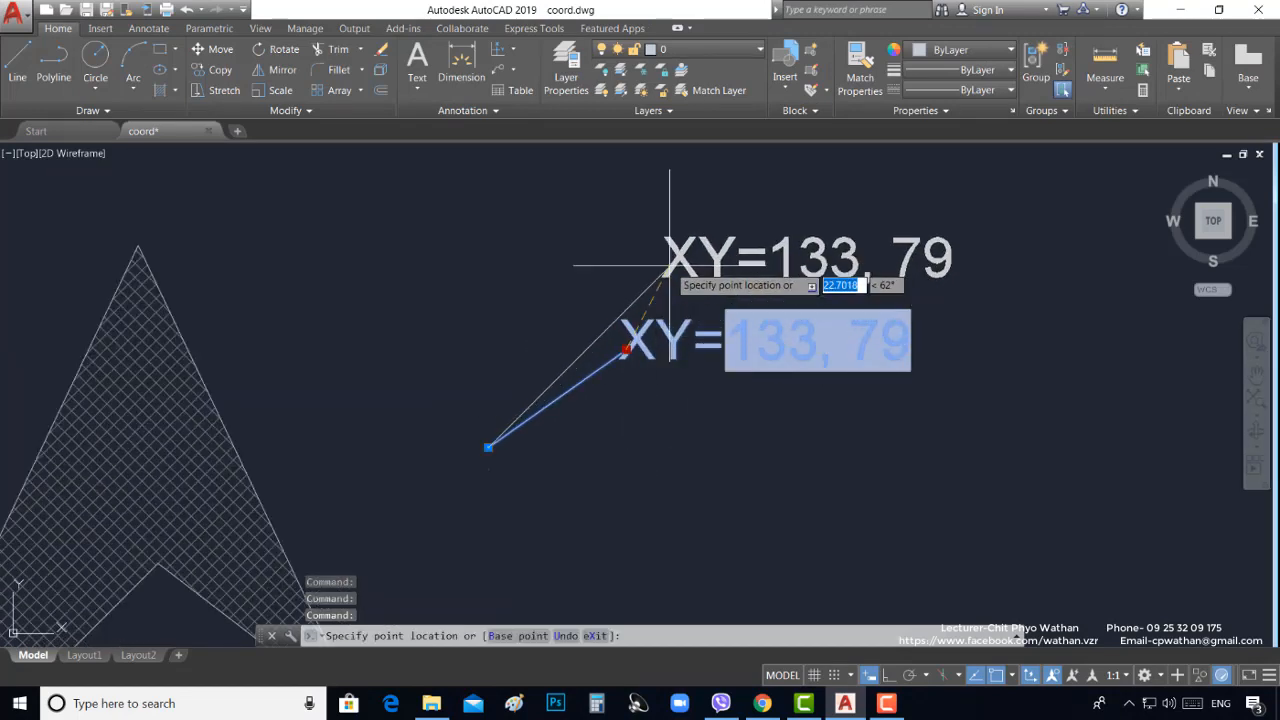
pyautogui.click(591, 183)
pyautogui.click(807, 486)
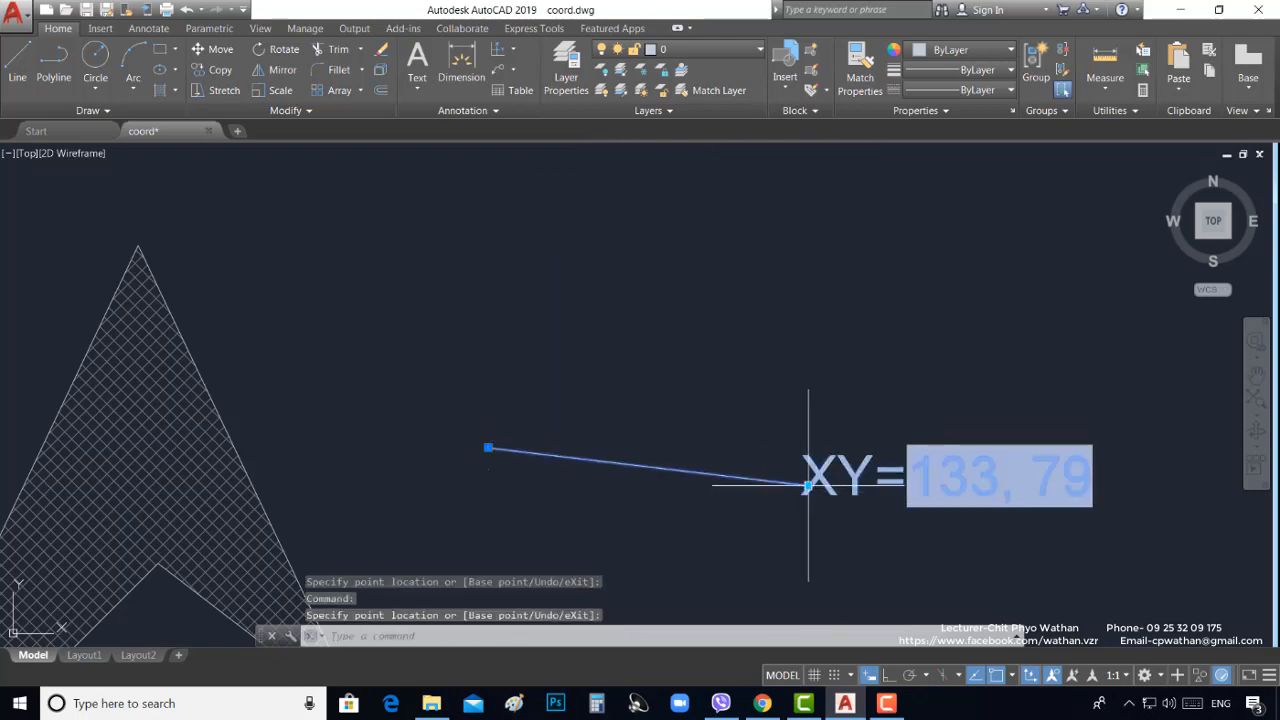
pyautogui.click(807, 486)
pyautogui.click(638, 308)
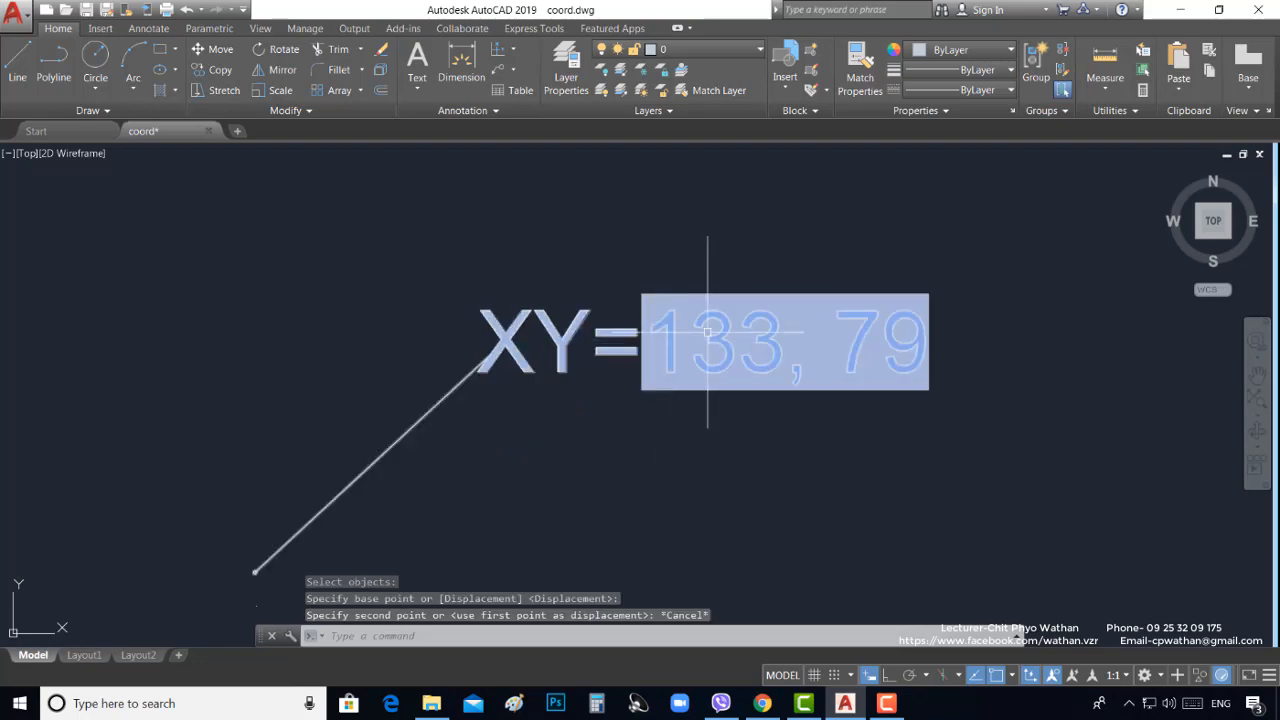
pyautogui.scroll(-2, 712, 345)
pyautogui.scroll(4, 740, 360)
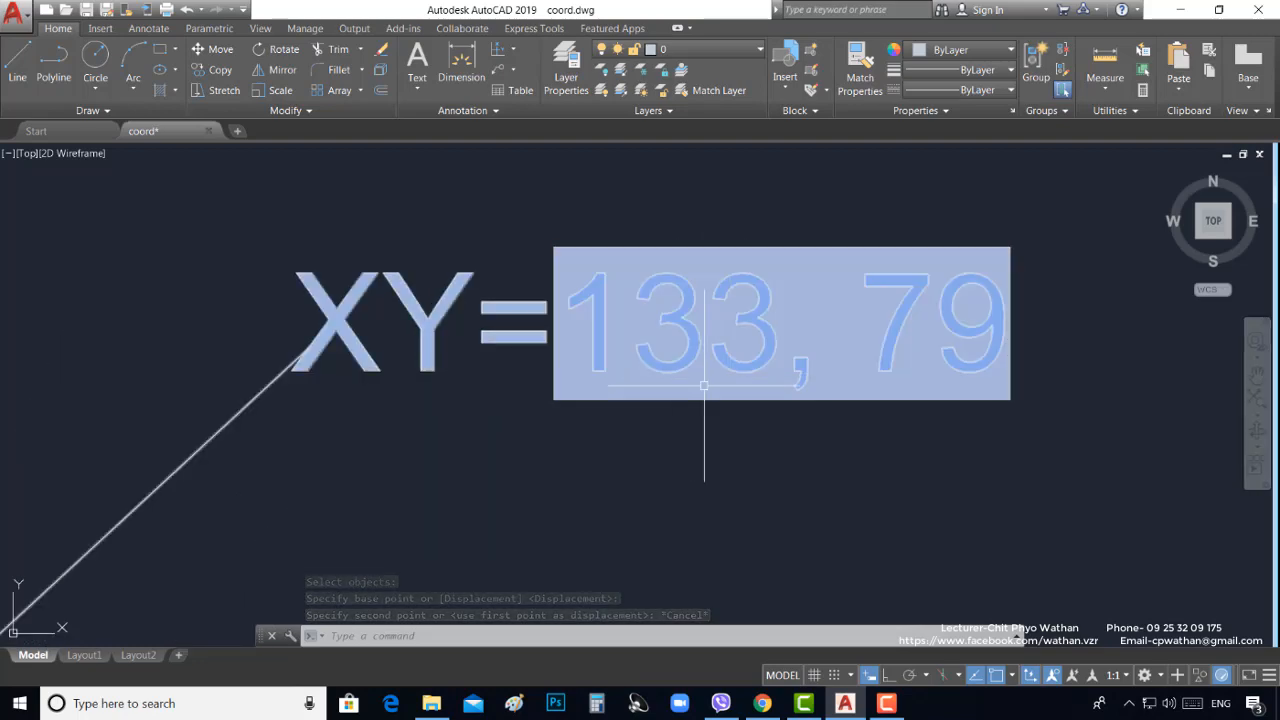
pyautogui.scroll(3, 720, 380)
pyautogui.scroll(-4, 680, 446)
pyautogui.click(680, 446)
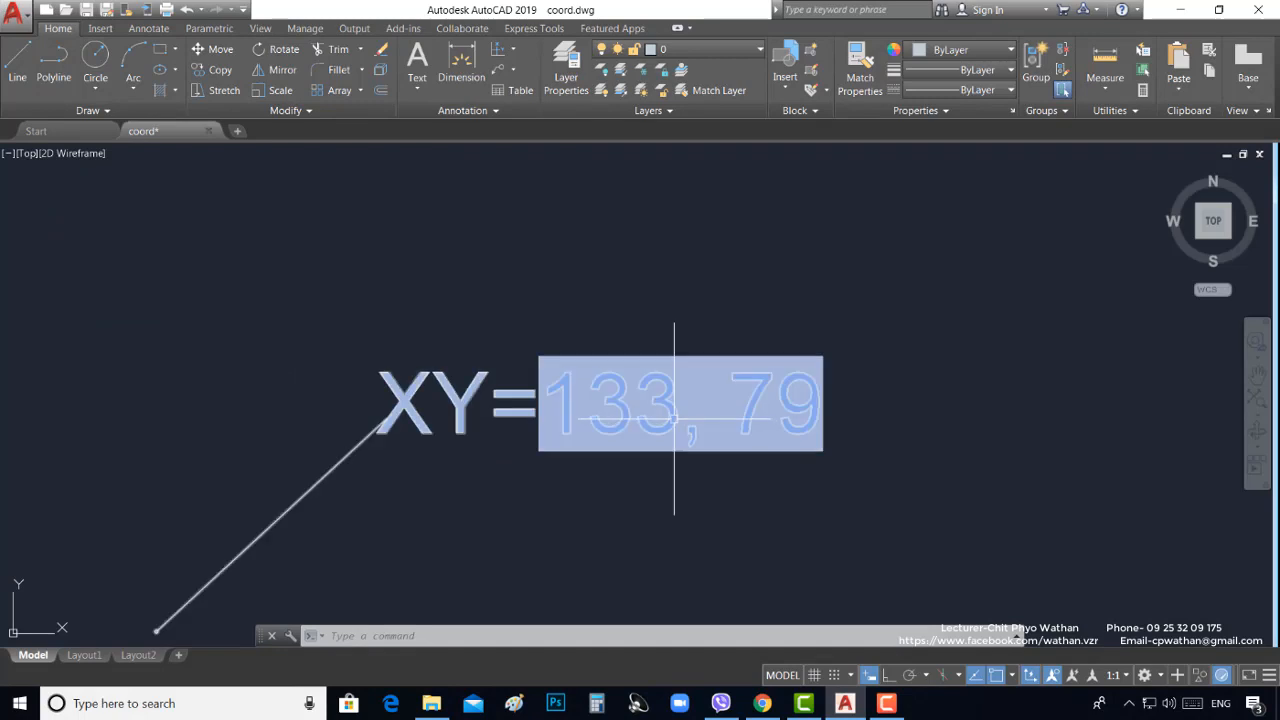
pyautogui.doubleClick(680, 446)
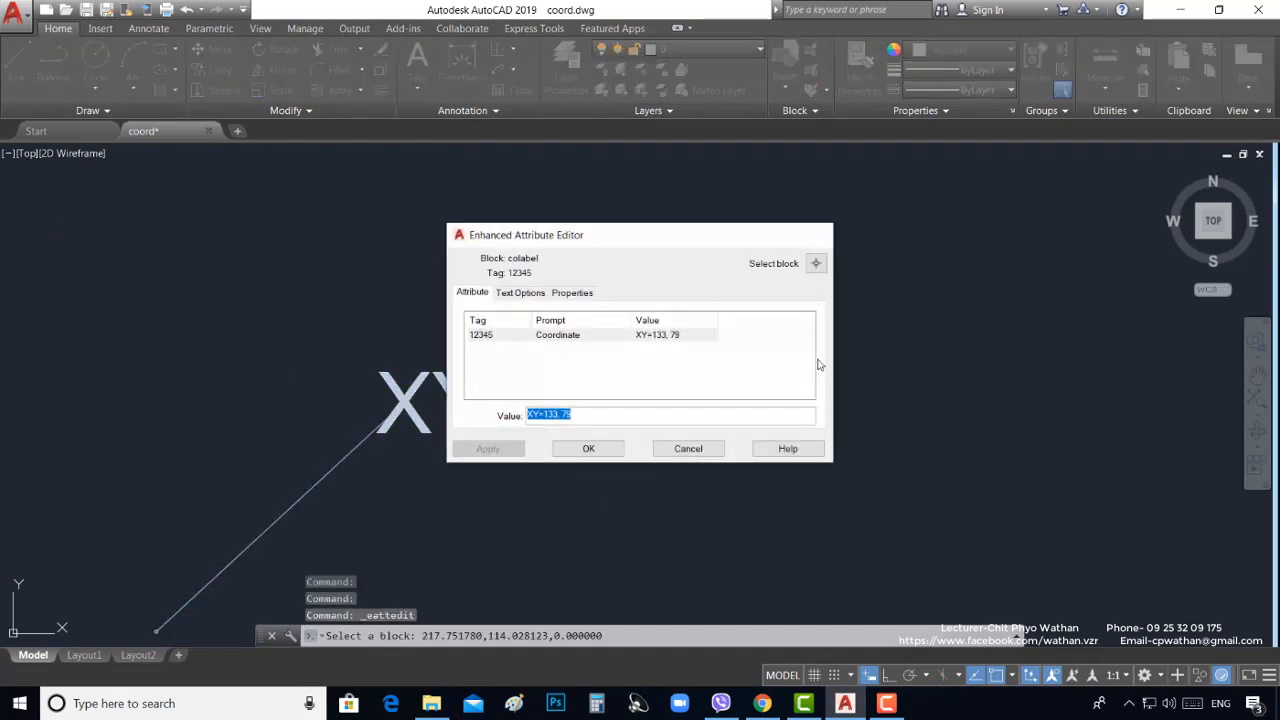
pyautogui.press('Escape')
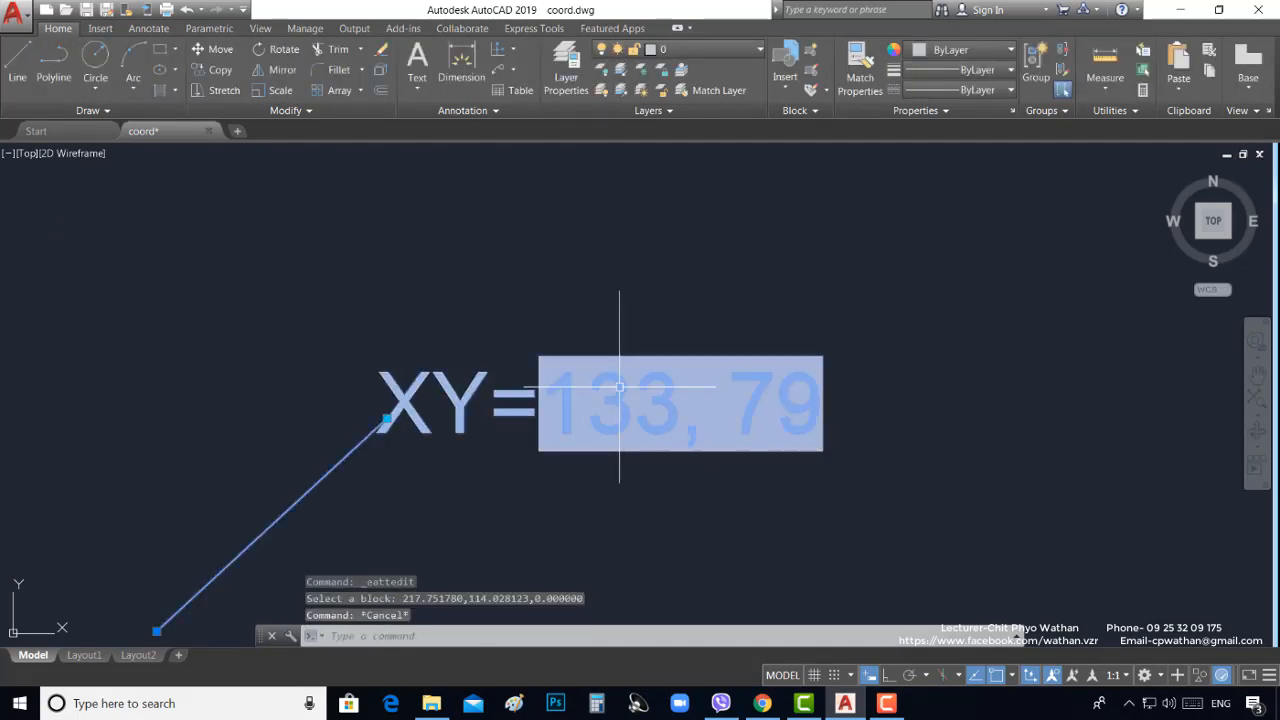
# Change the colour of the label's XY attribute to white
pyautogui.doubleClick(620, 386)
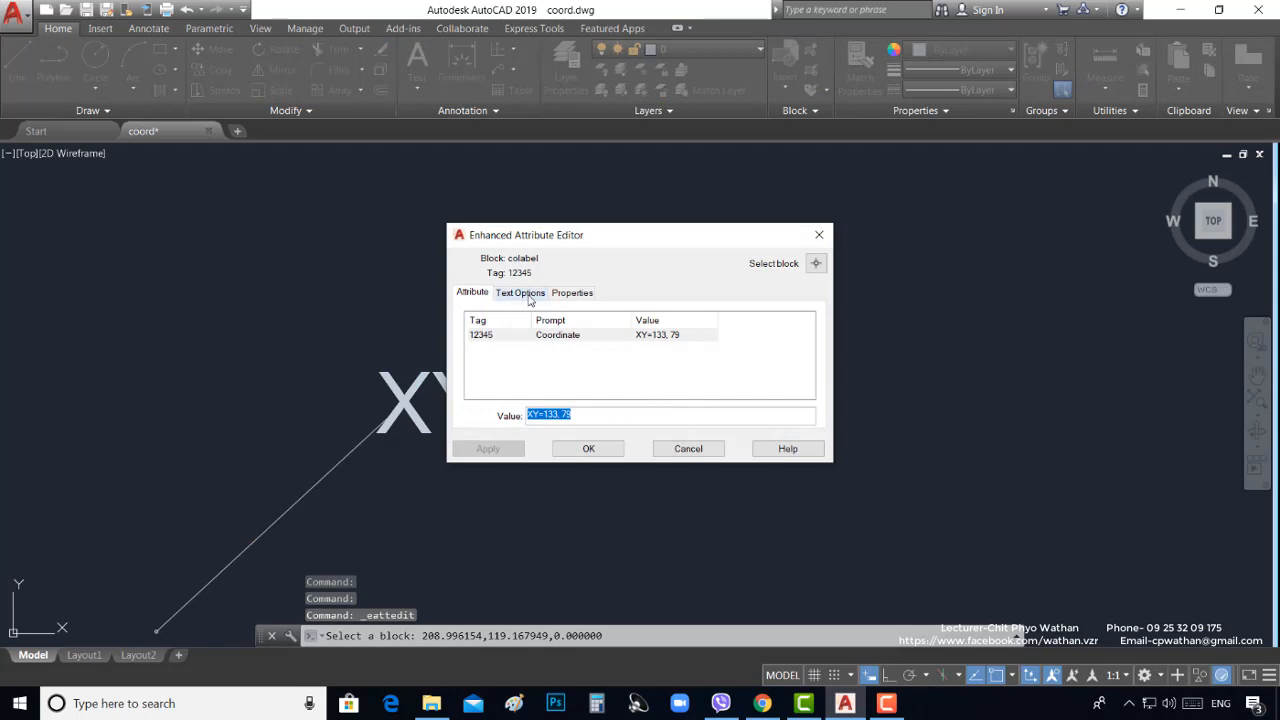
pyautogui.click(530, 295)
pyautogui.click(572, 292)
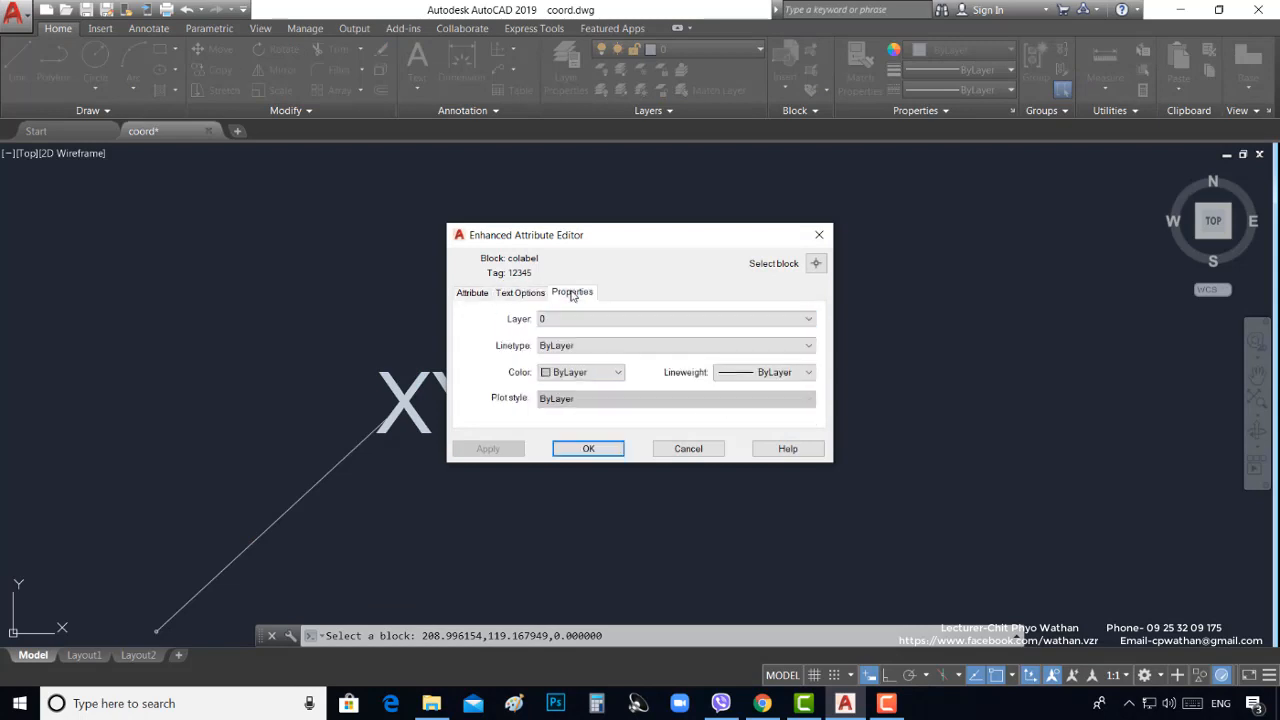
pyautogui.click(596, 372)
pyautogui.click(578, 510)
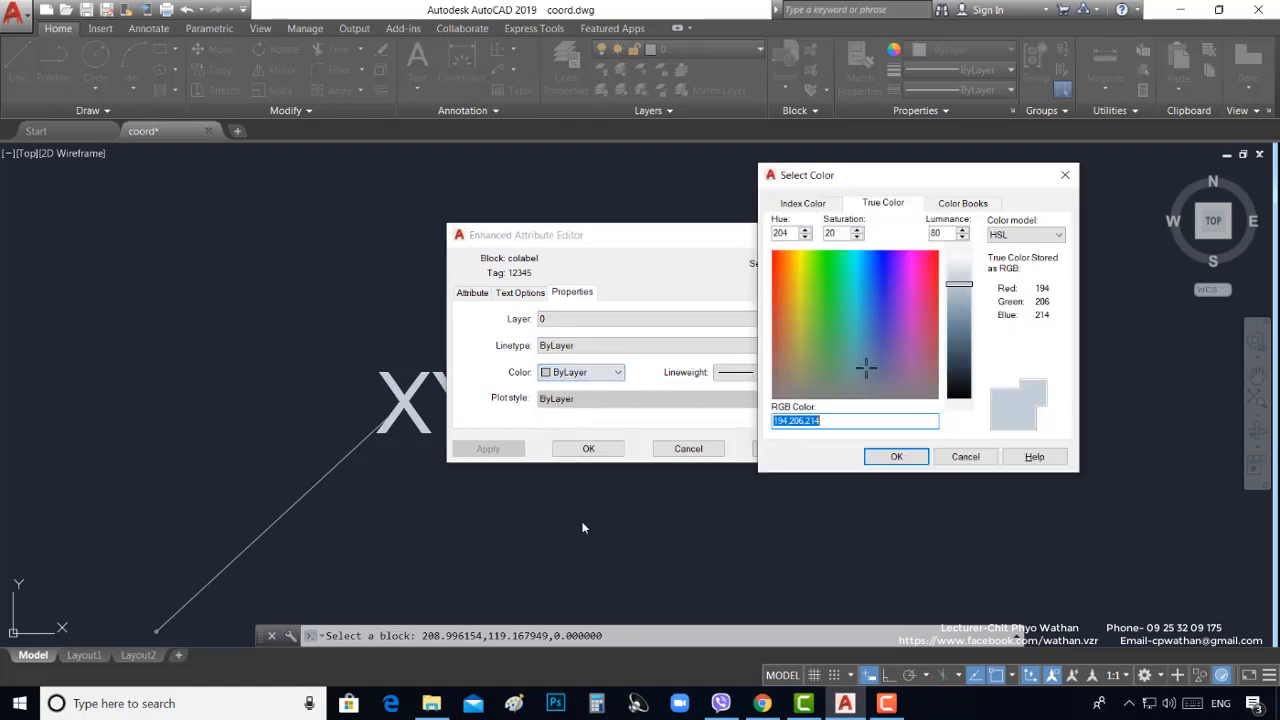
pyautogui.click(822, 206)
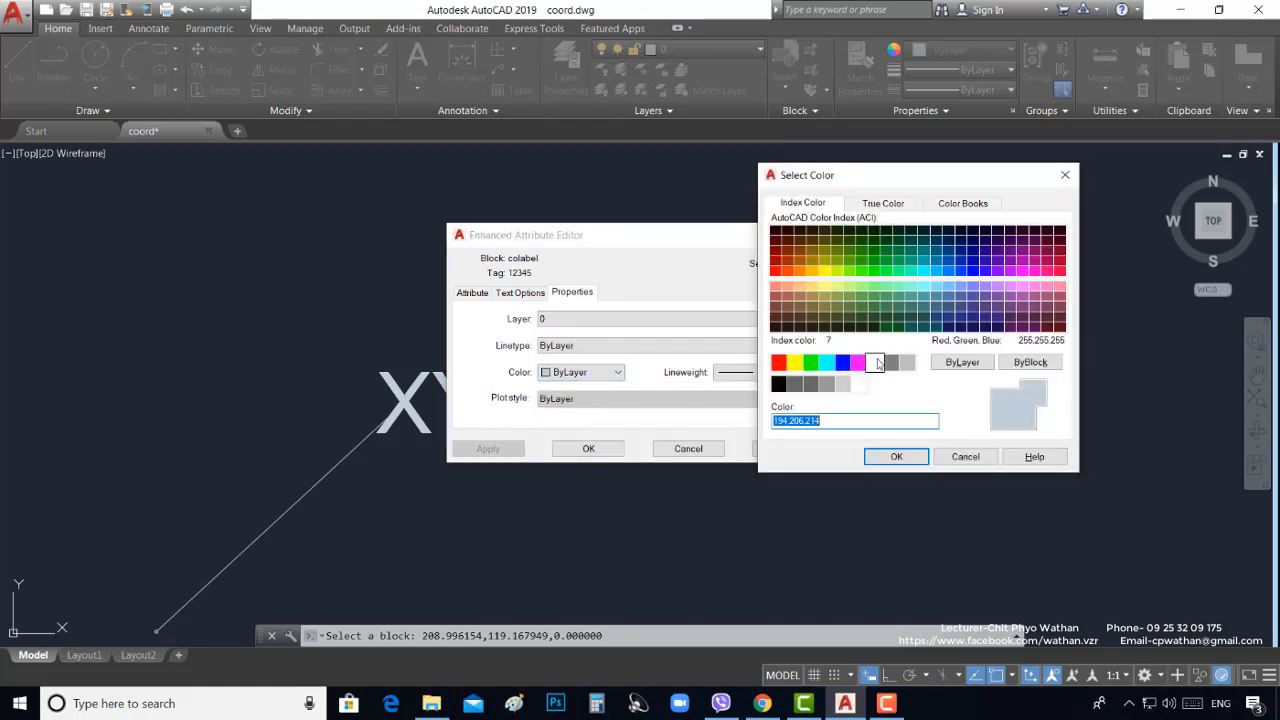
pyautogui.click(879, 365)
pyautogui.click(896, 456)
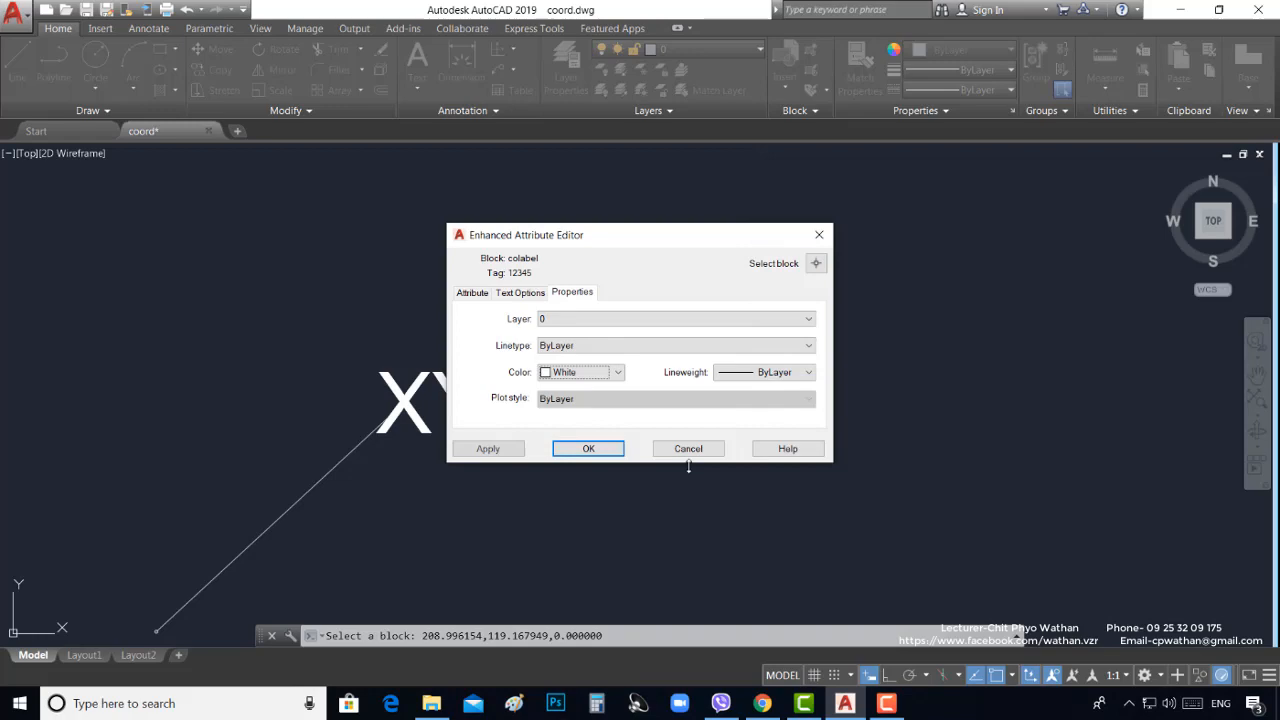
pyautogui.click(589, 448)
pyautogui.scroll(-4, 737, 528)
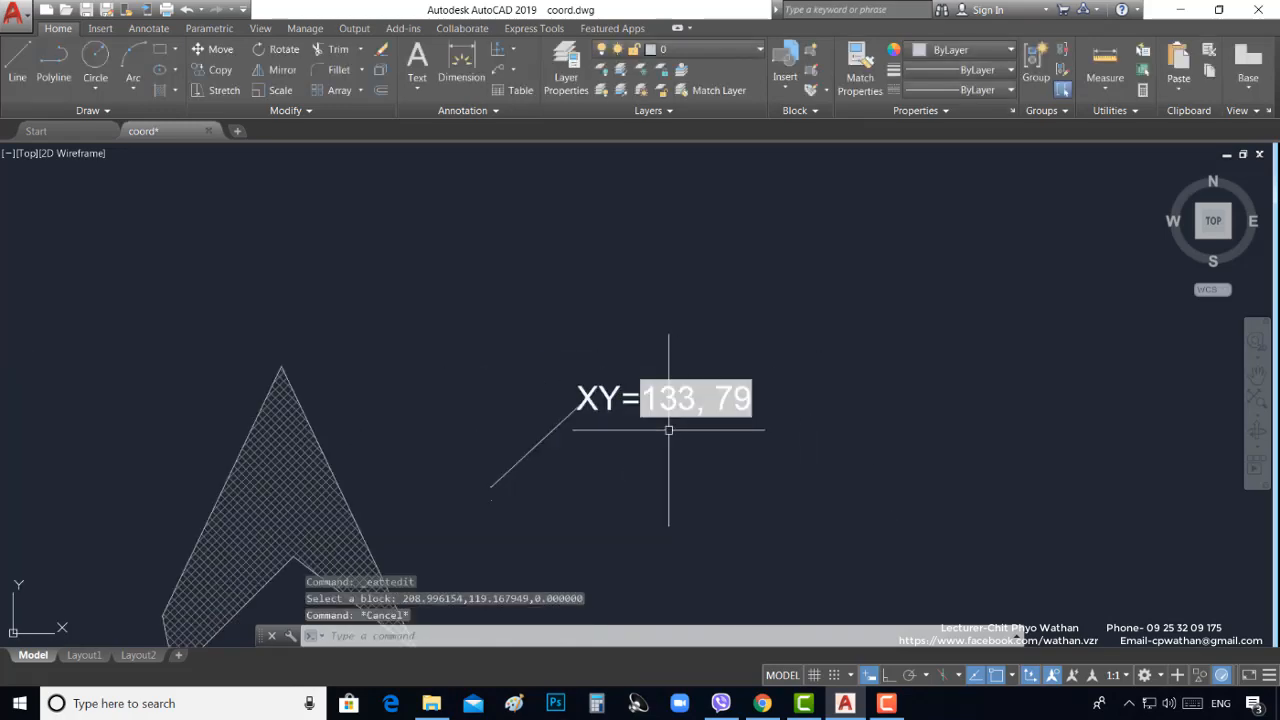
pyautogui.scroll(5, 669, 430)
pyautogui.scroll(-2, 680, 430)
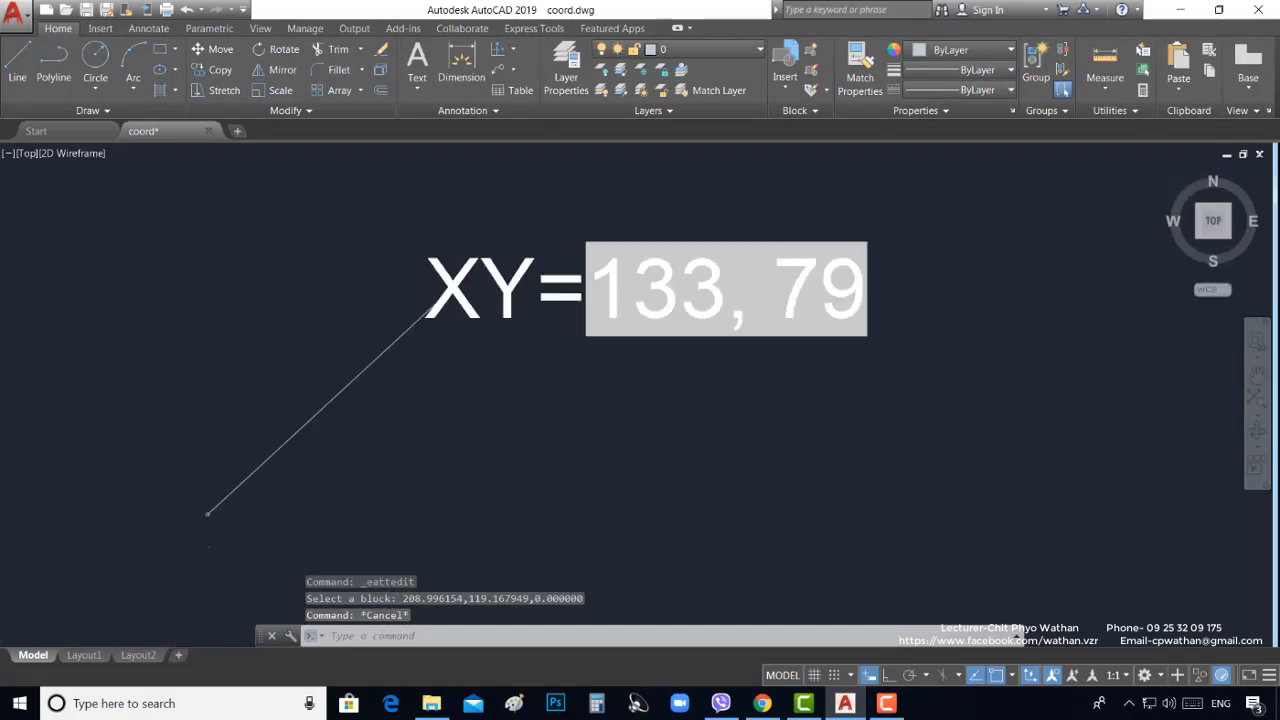
# Scale the label block by a factor of 0.4 about the lower end of its leader
pyautogui.scroll(-4, 655, 284)
pyautogui.scroll(-2, 771, 309)
pyautogui.moveTo(611, 346); pyautogui.dragTo(651, 358, button='middle')
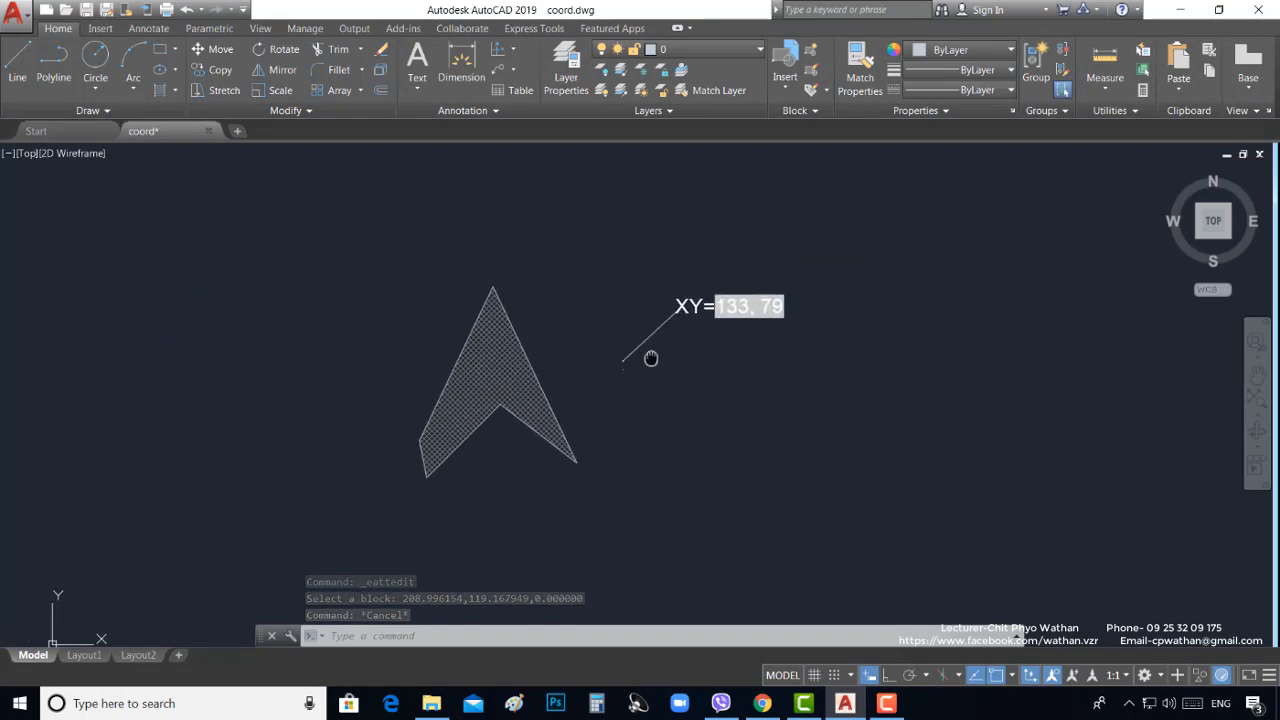
pyautogui.scroll(2, 612, 351)
pyautogui.press('Escape')
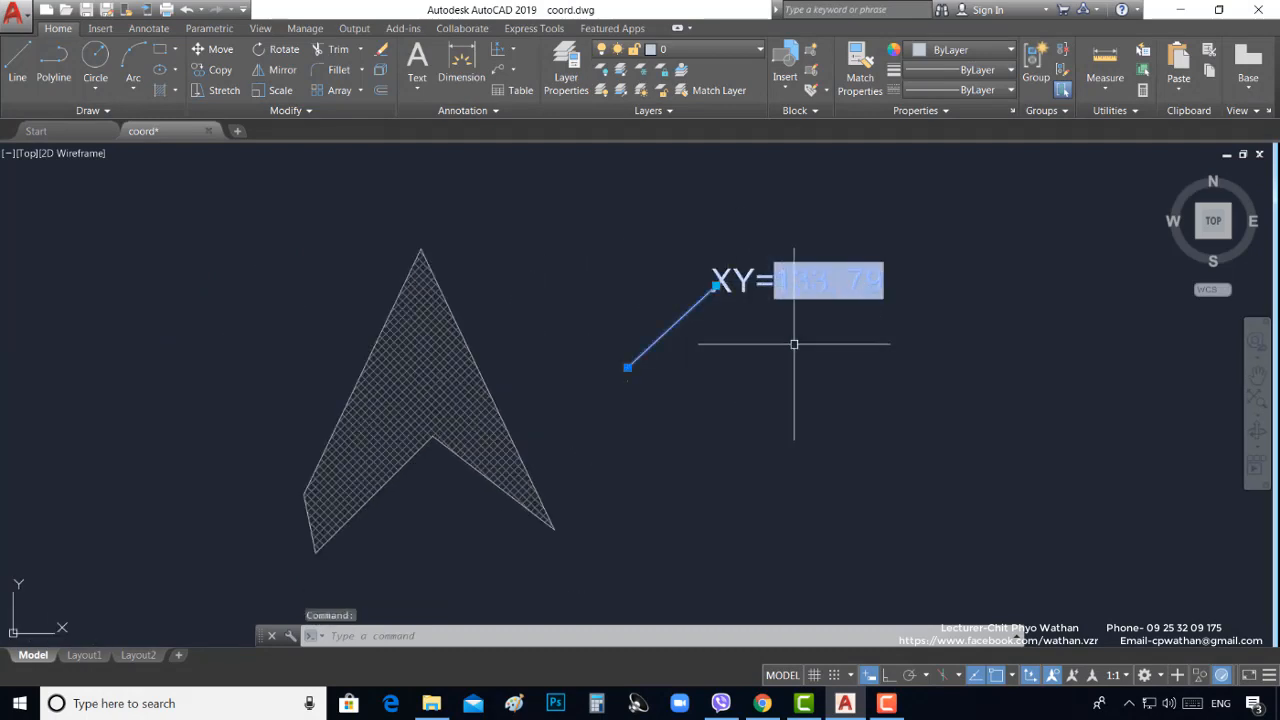
pyautogui.press('Escape')
pyautogui.write('sc')
pyautogui.press('Return')
pyautogui.click(769, 283)
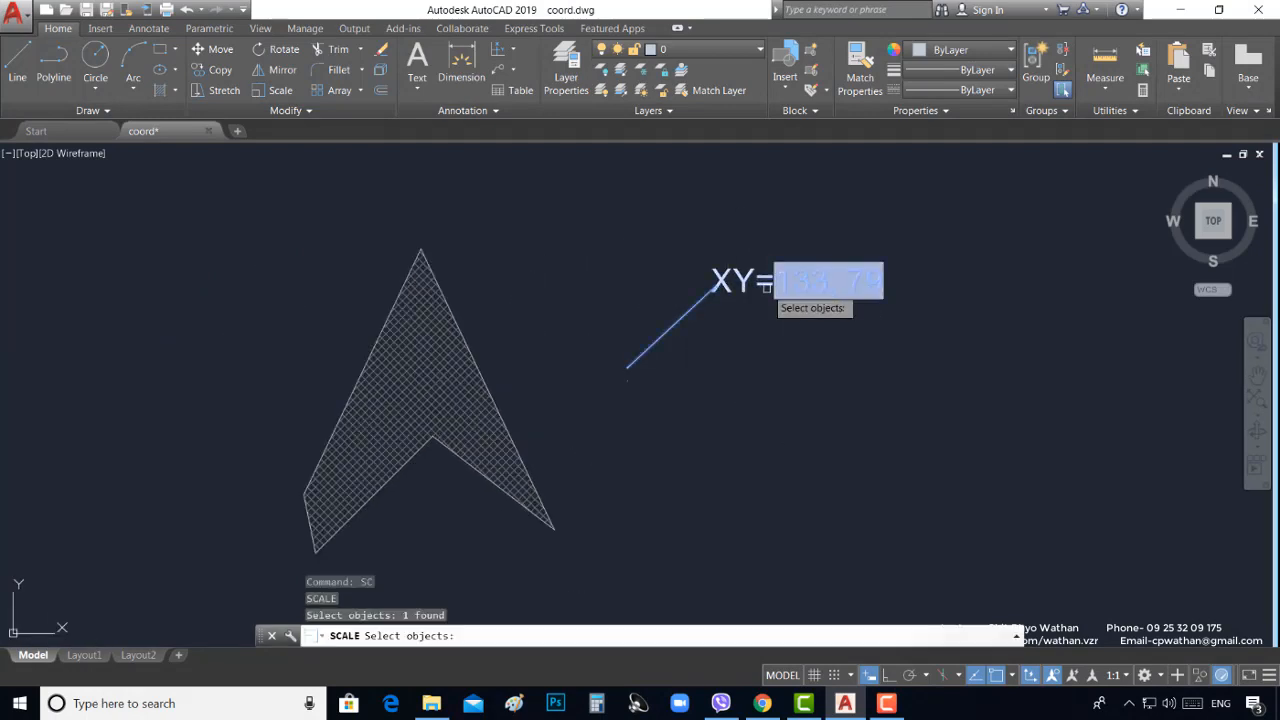
pyautogui.press('Return')
pyautogui.scroll(5, 610, 363)
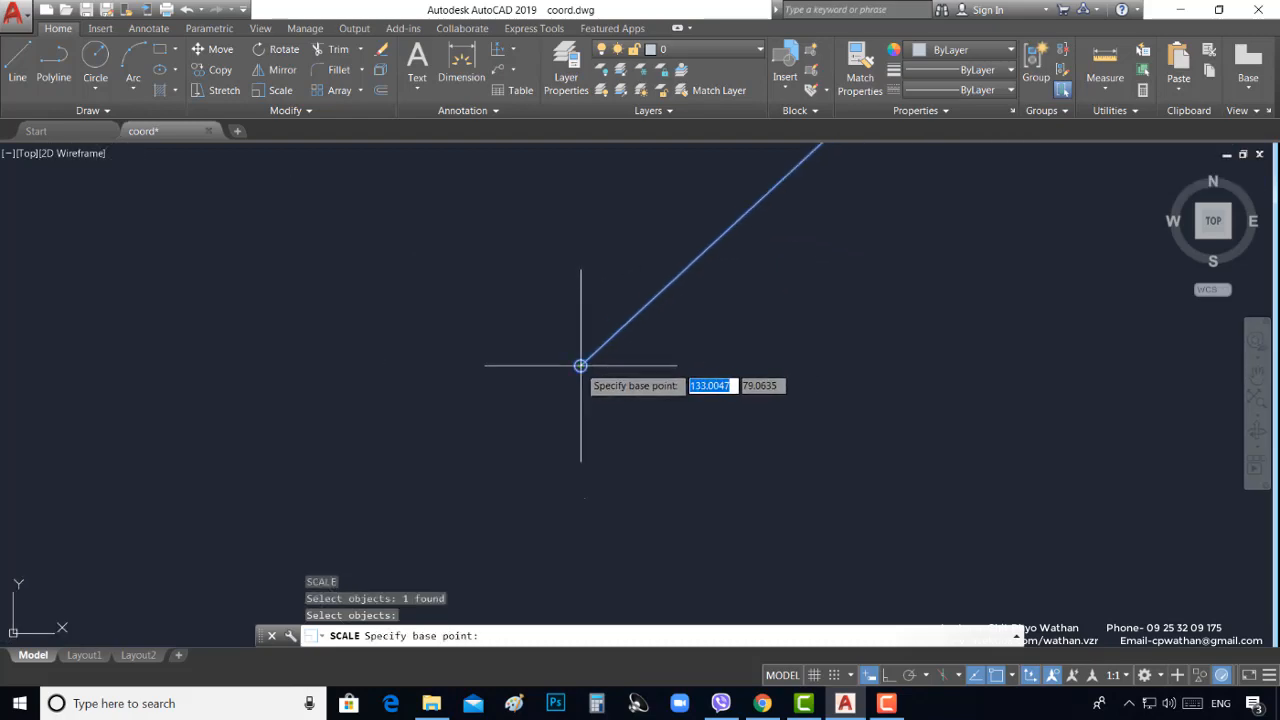
pyautogui.click(581, 366)
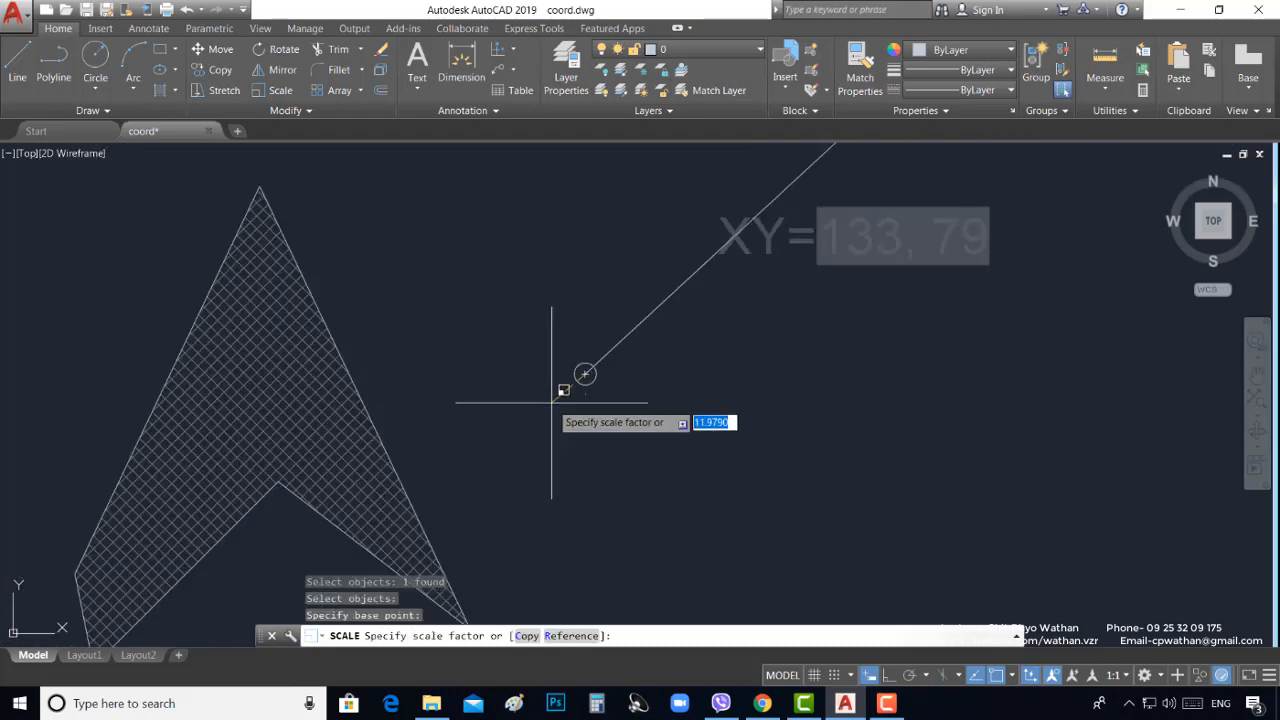
pyautogui.scroll(-4, 588, 368)
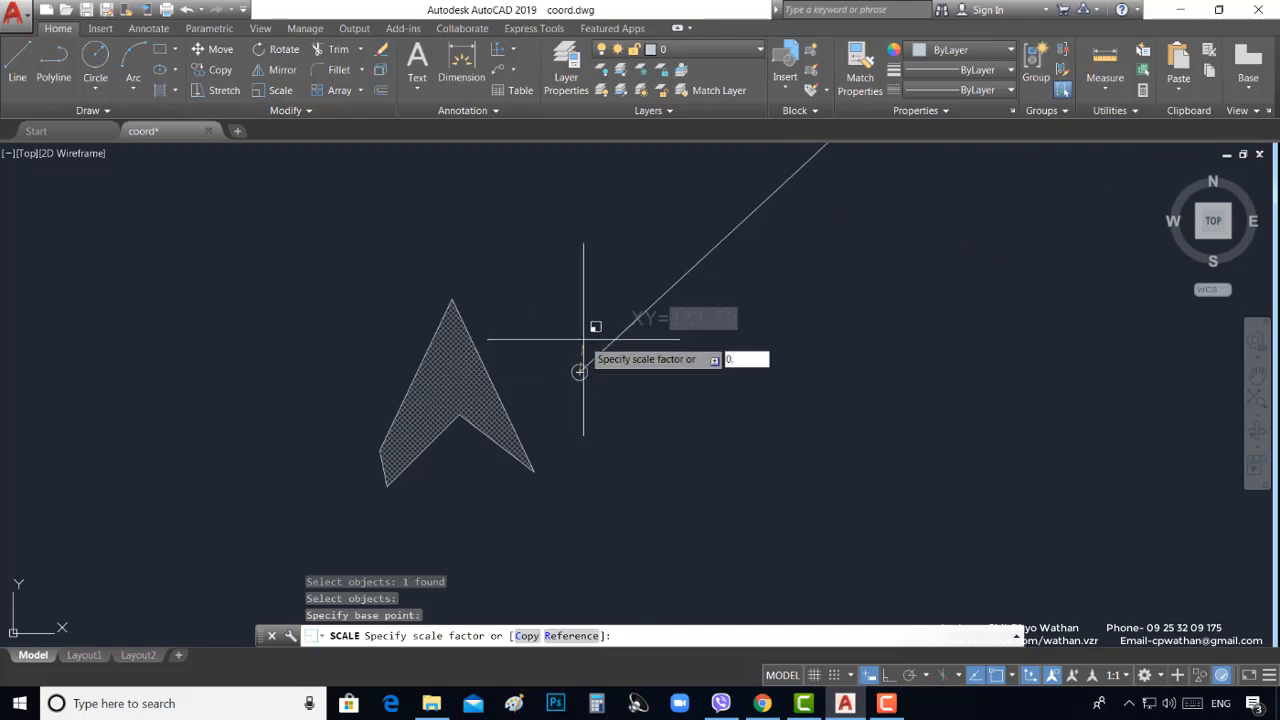
pyautogui.press('Return')
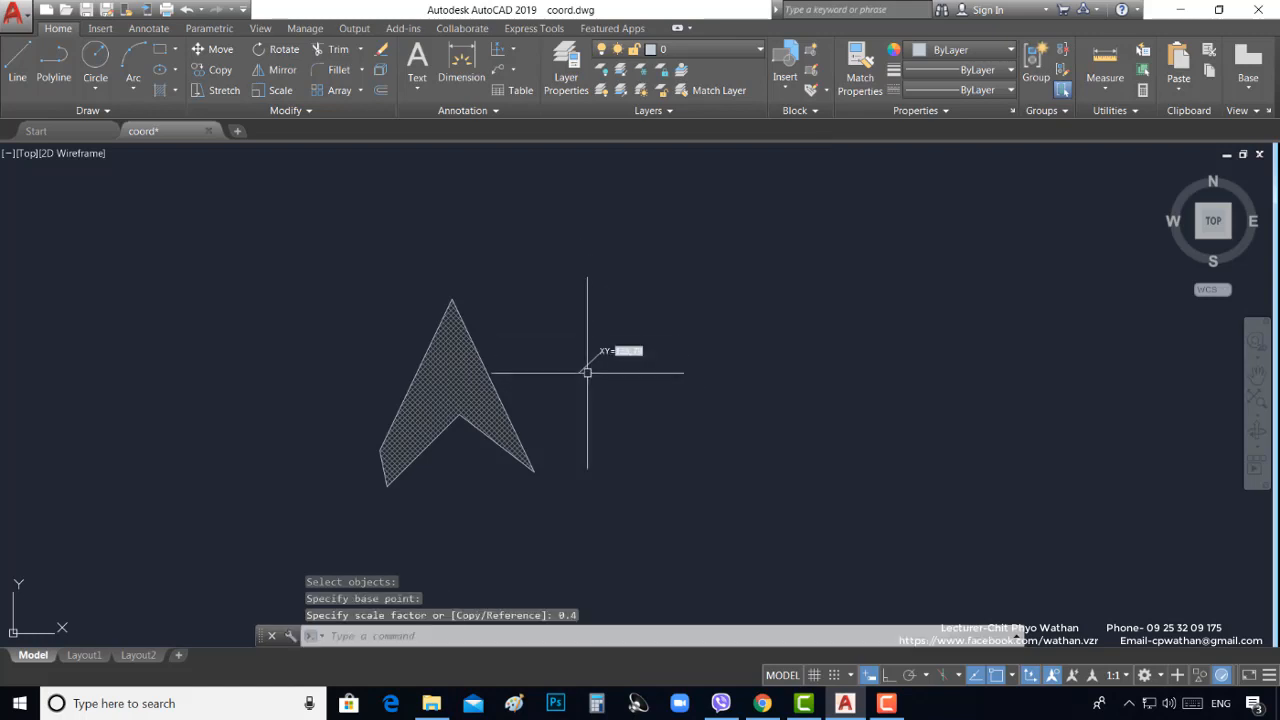
# Save the drawing
pyautogui.scroll(5, 587, 372)
pyautogui.scroll(-2, 708, 357)
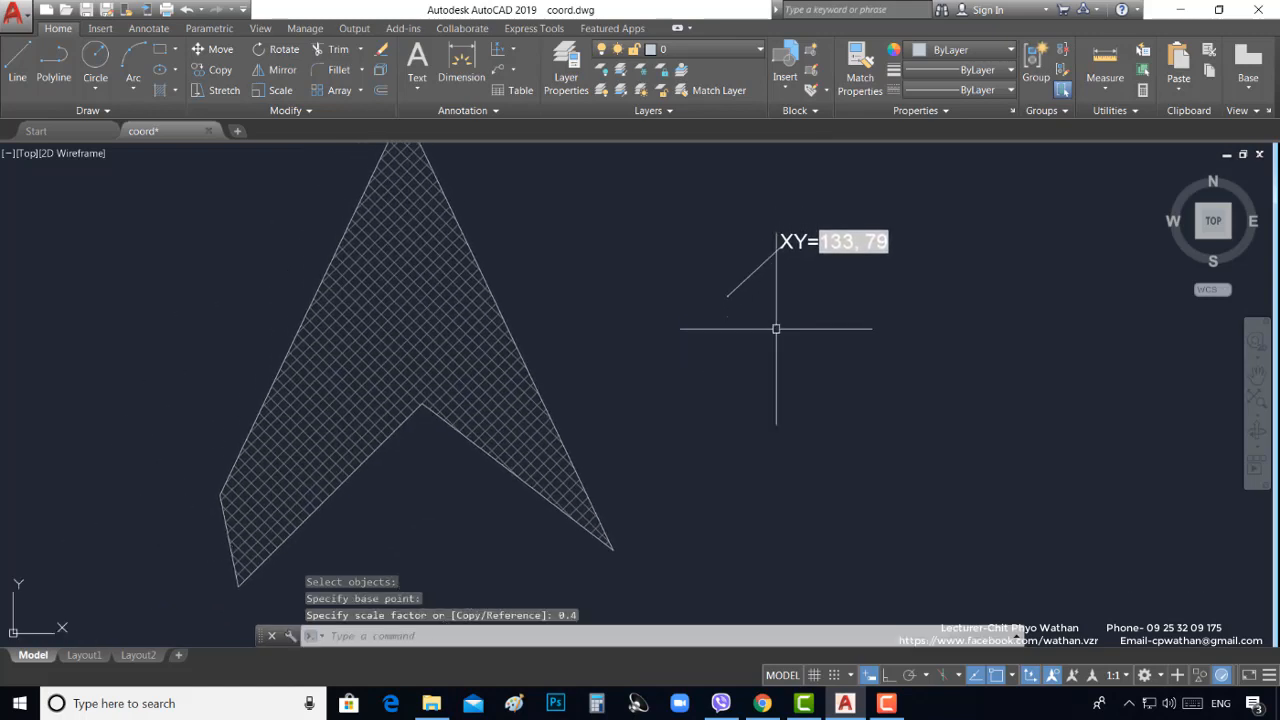
pyautogui.scroll(-2, 740, 360)
pyautogui.hotkey('ctrl', 's')
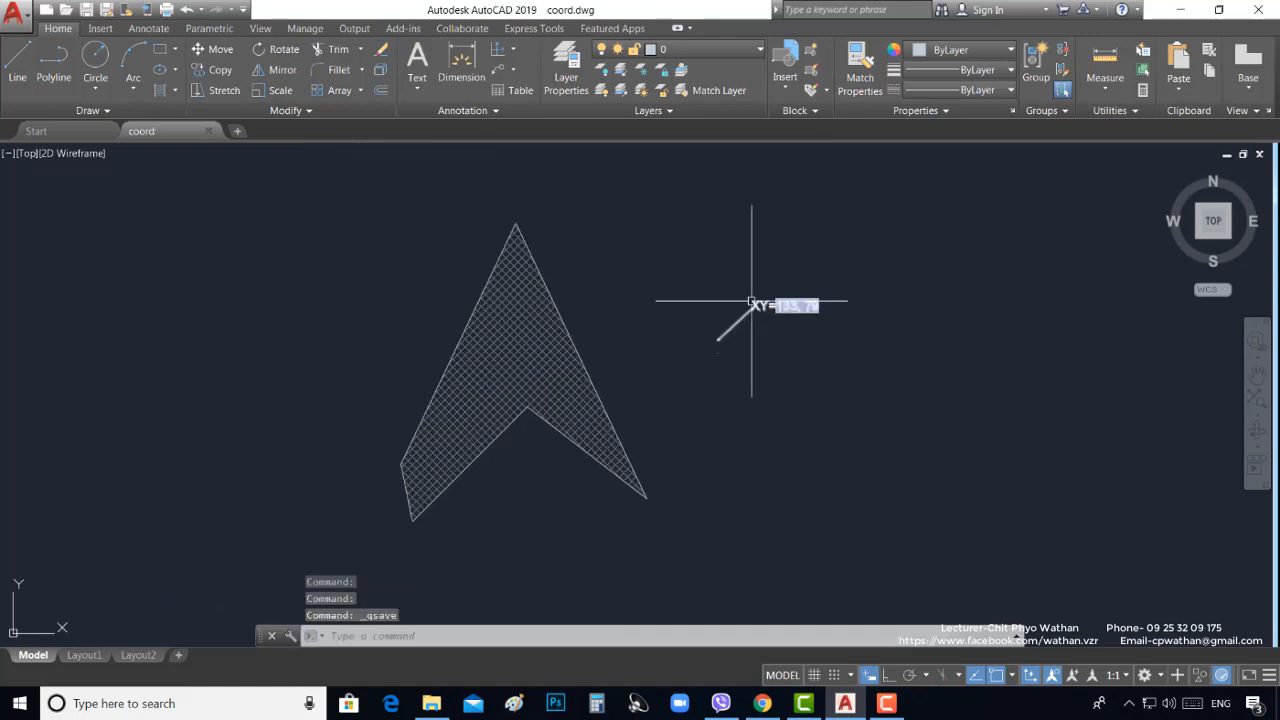
# Insert a colabel block at the hatched arrow shape's upper tip and accept its coordinate attribute
pyautogui.scroll(4, 751, 301)
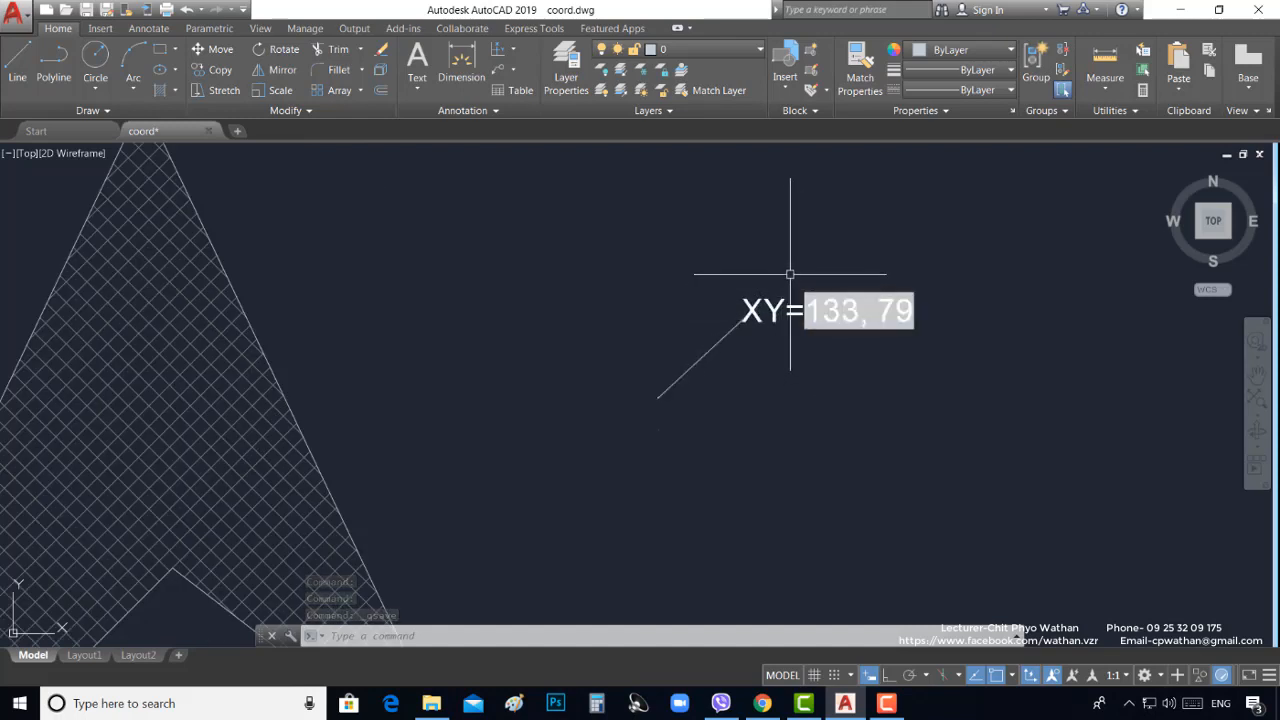
pyautogui.scroll(-3, 714, 320)
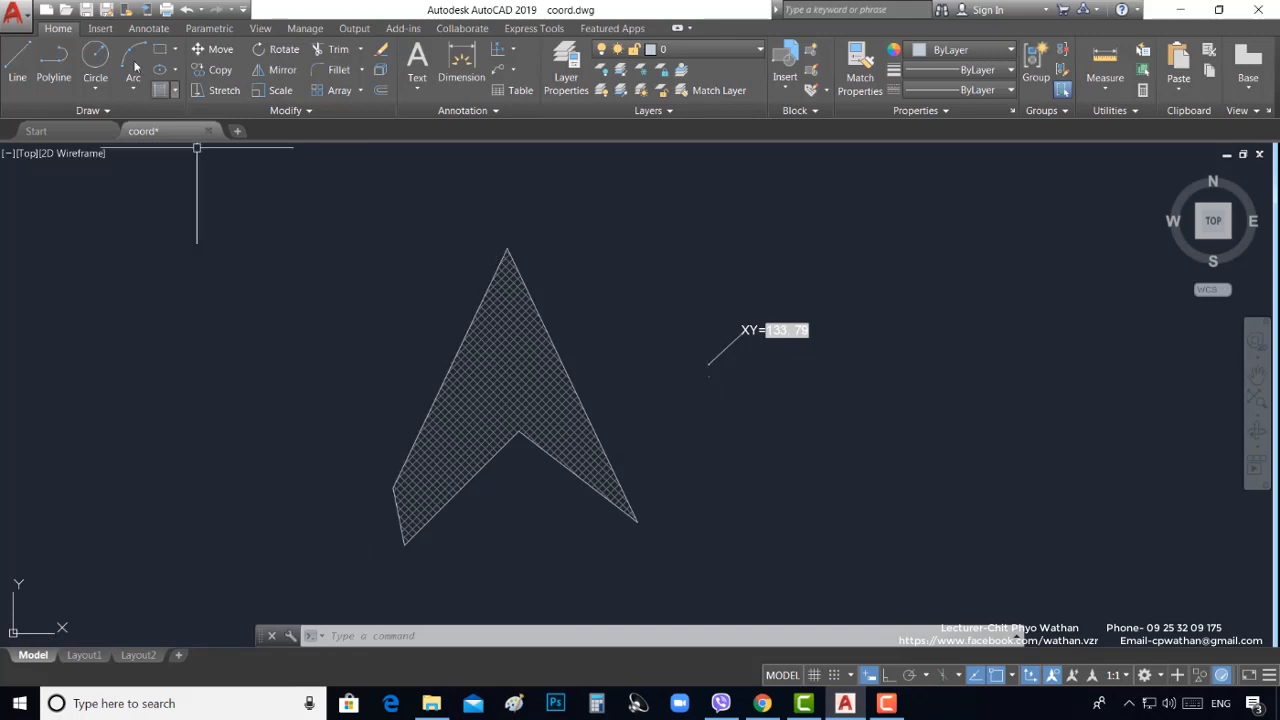
pyautogui.click(104, 28)
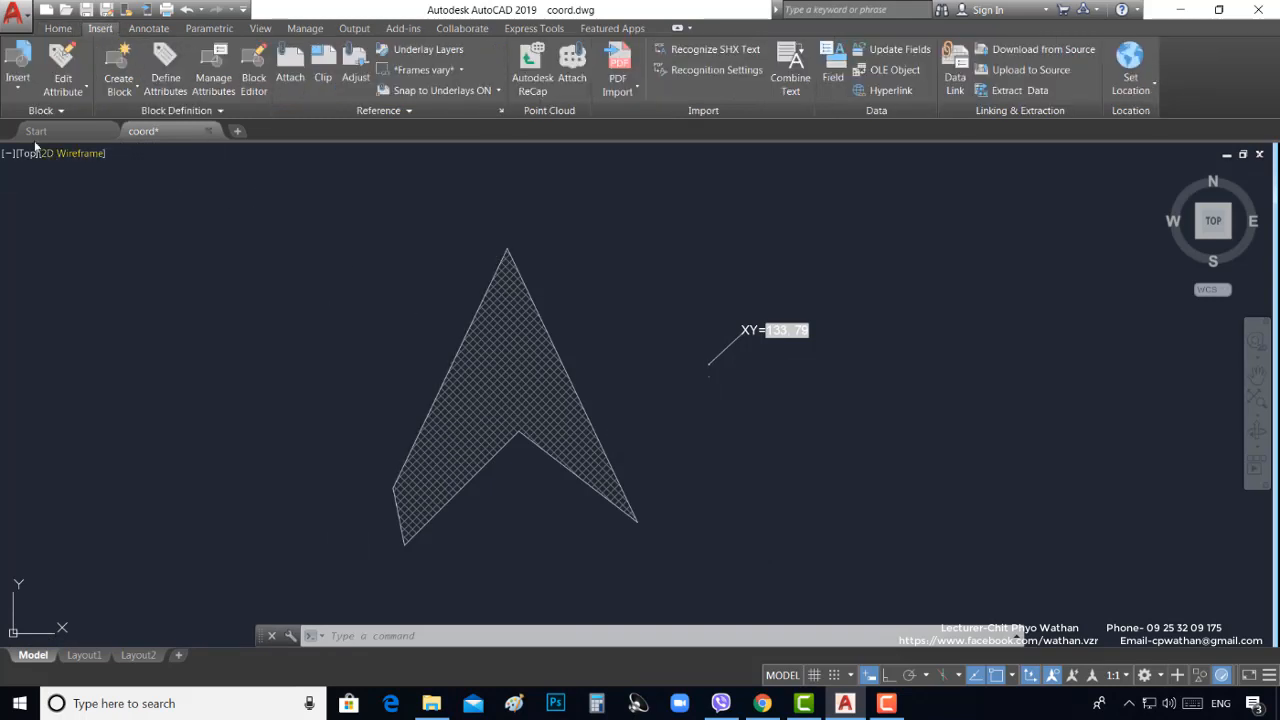
pyautogui.click(17, 88)
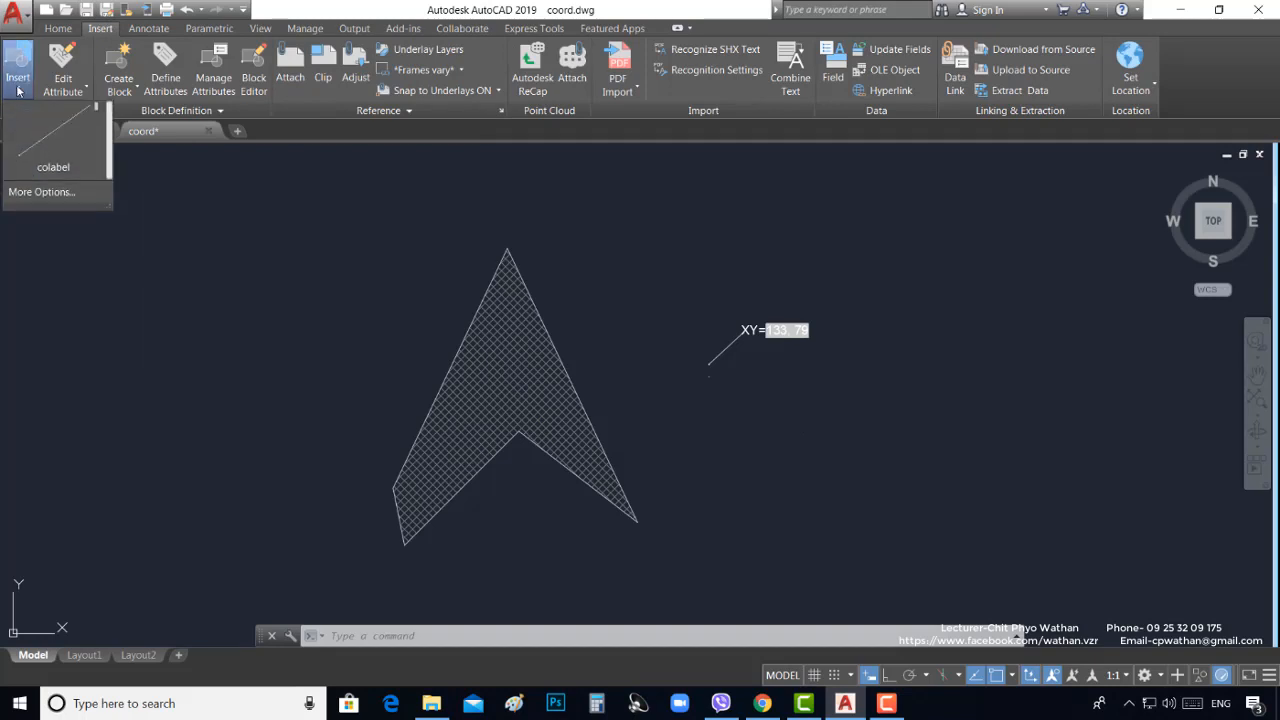
pyautogui.click(58, 131)
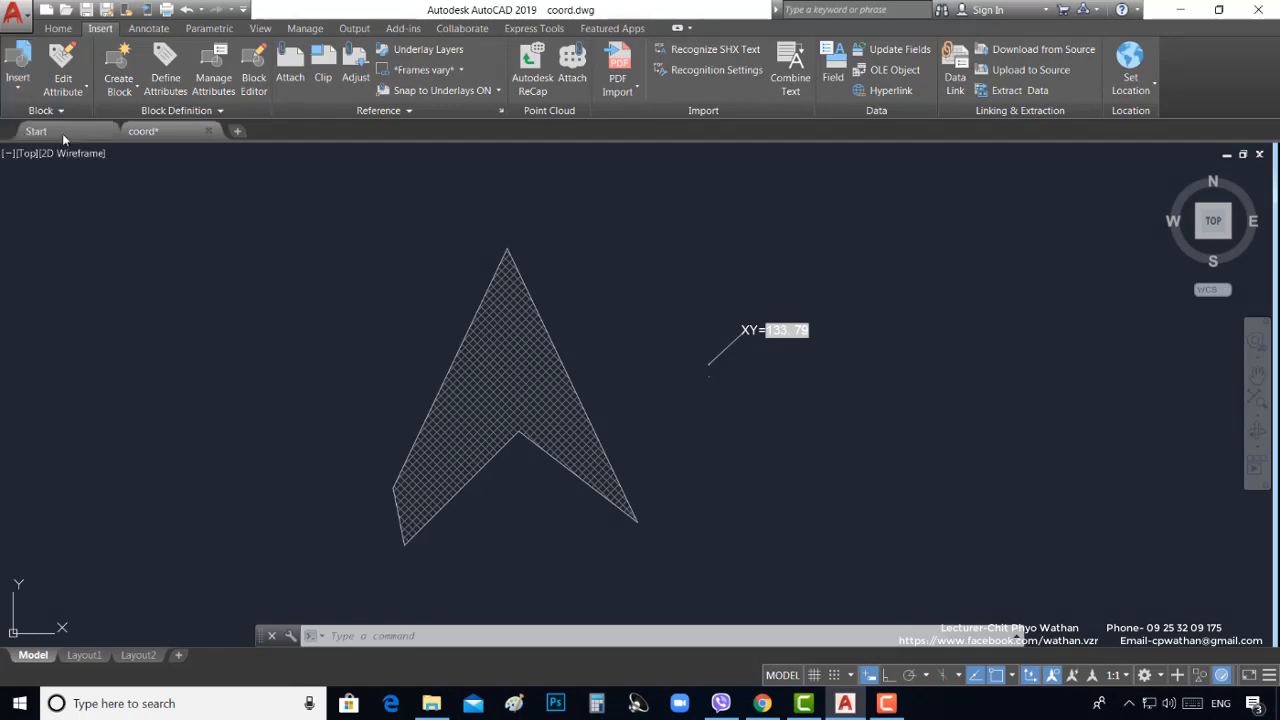
pyautogui.scroll(4, 493, 248)
pyautogui.click(493, 248)
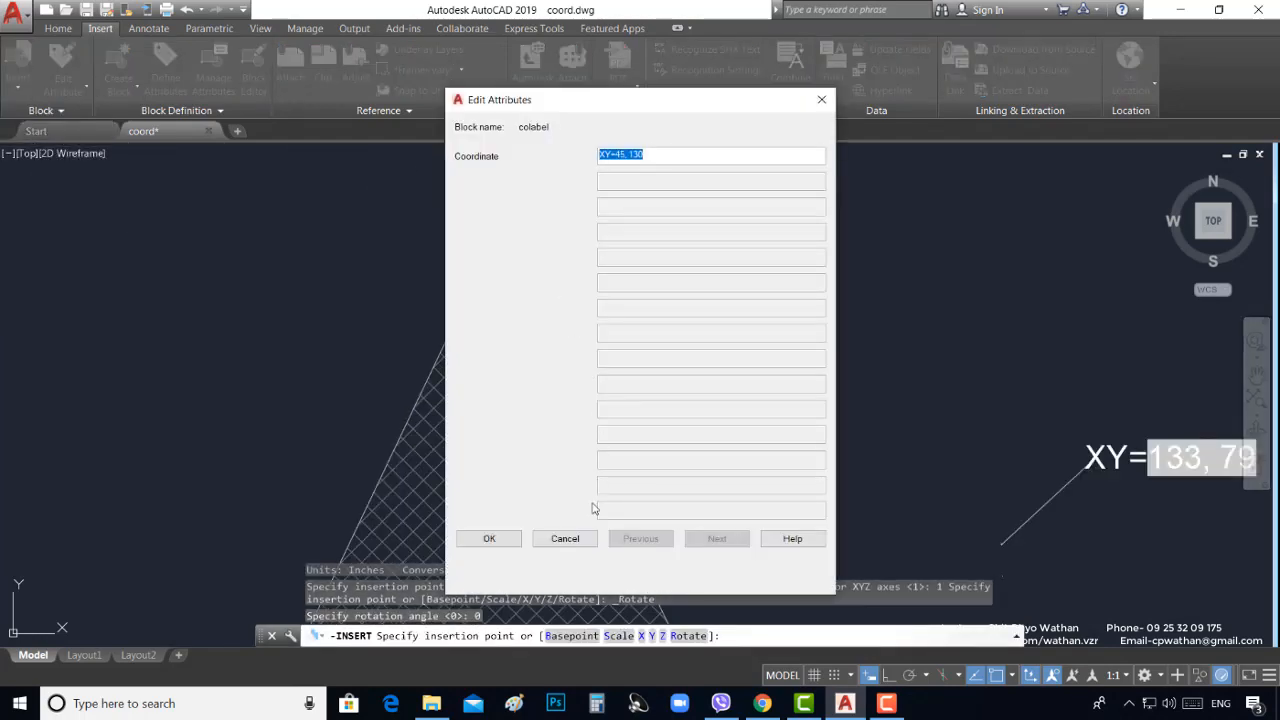
pyautogui.click(489, 538)
# Compare the inserted label with the scaled one and delete the label at the arrow's upper tip
pyautogui.scroll(-3, 543, 414)
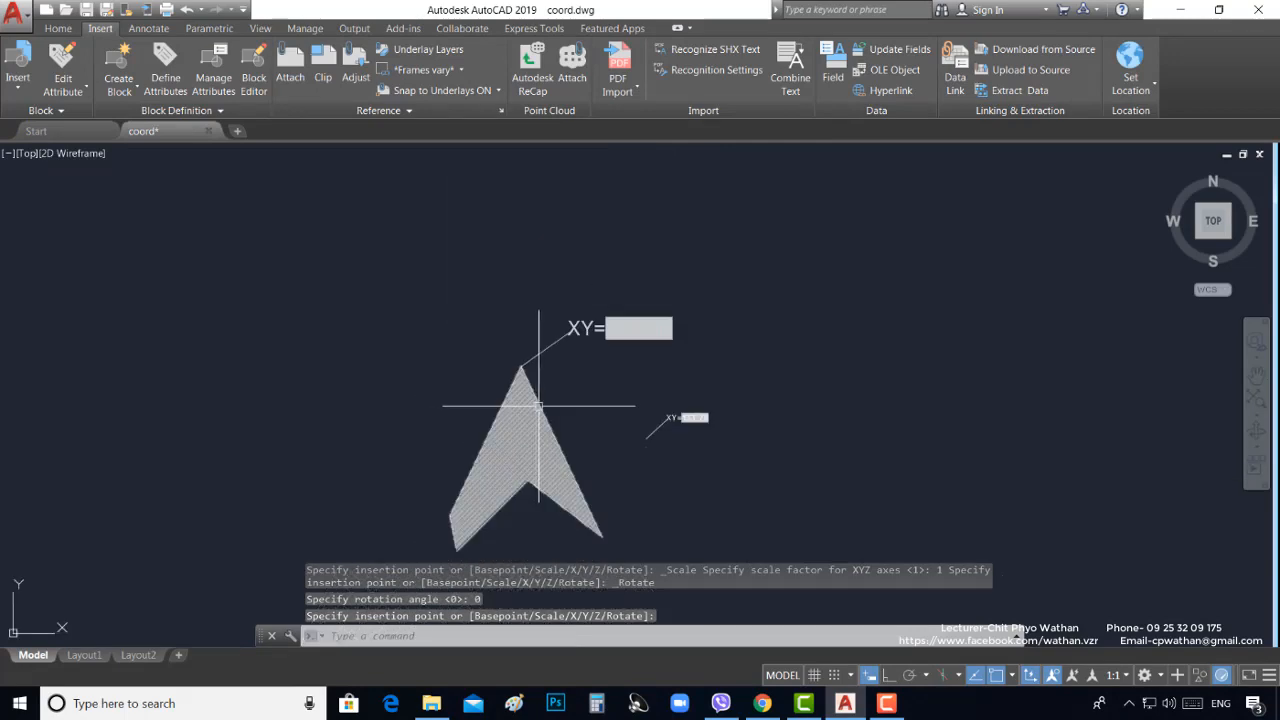
pyautogui.scroll(4, 543, 337)
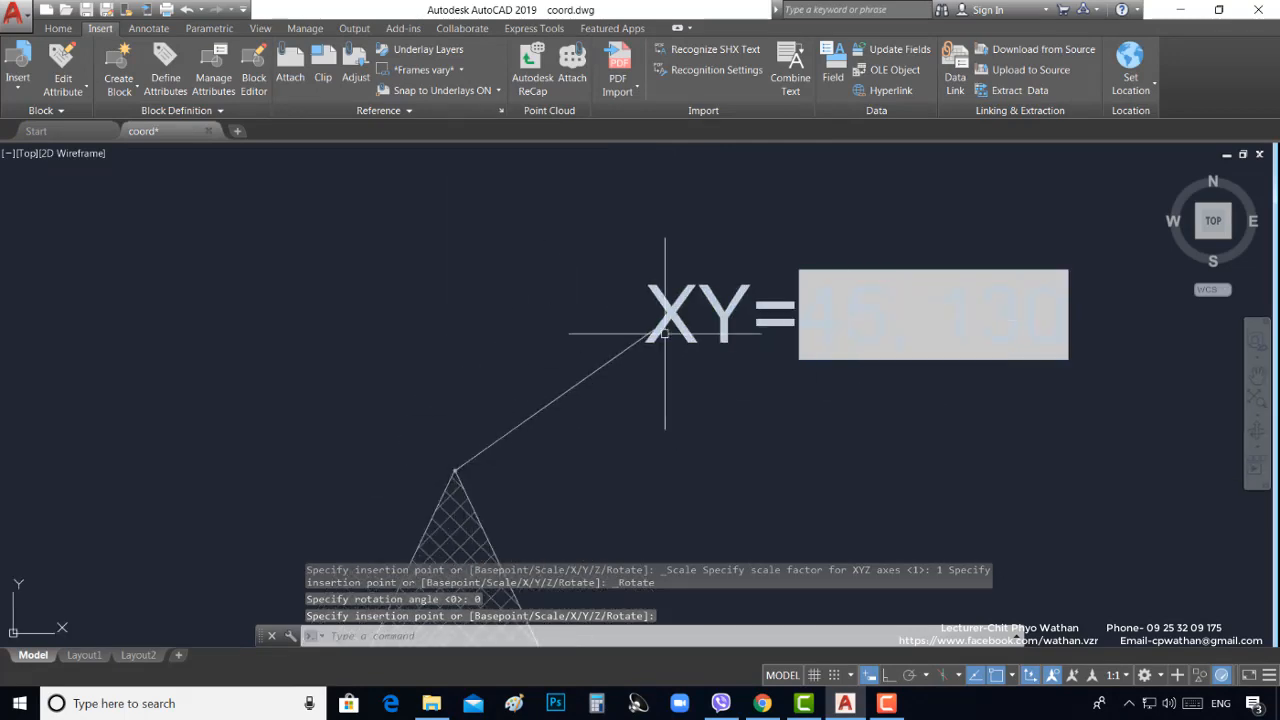
pyautogui.scroll(-4, 660, 290)
pyautogui.scroll(3, 766, 443)
pyautogui.scroll(-3, 746, 294)
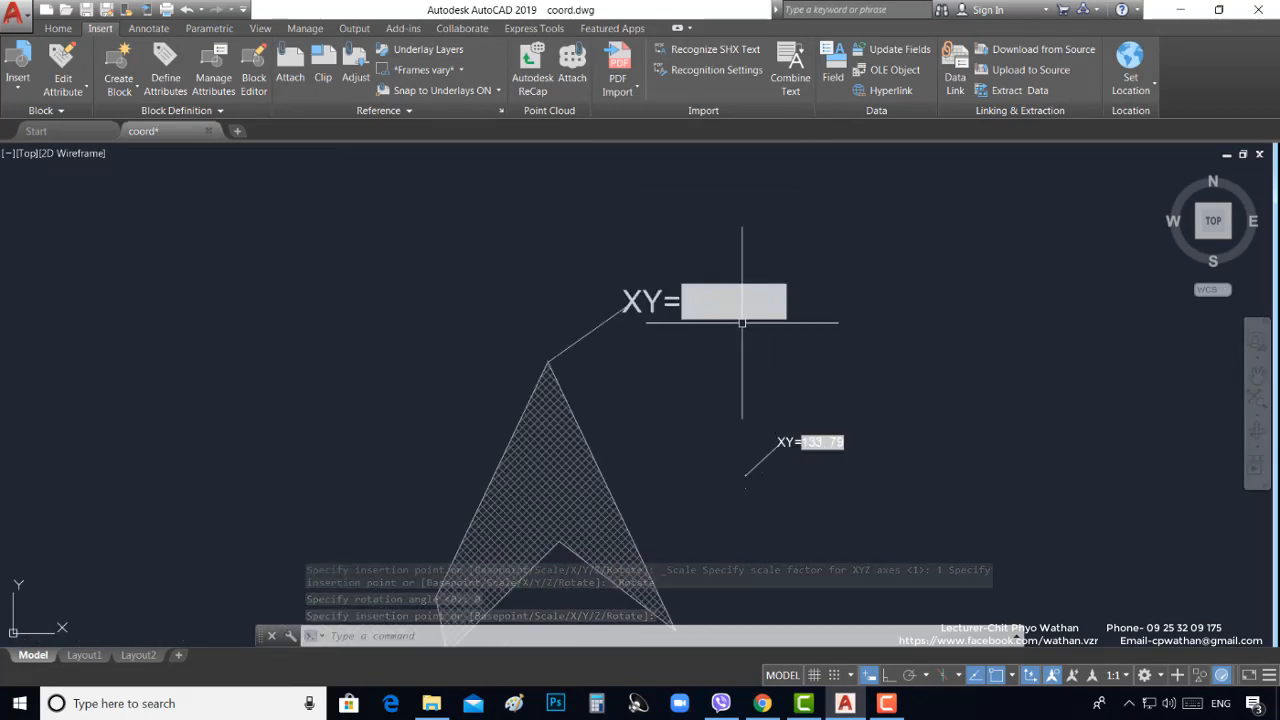
pyautogui.scroll(5, 723, 506)
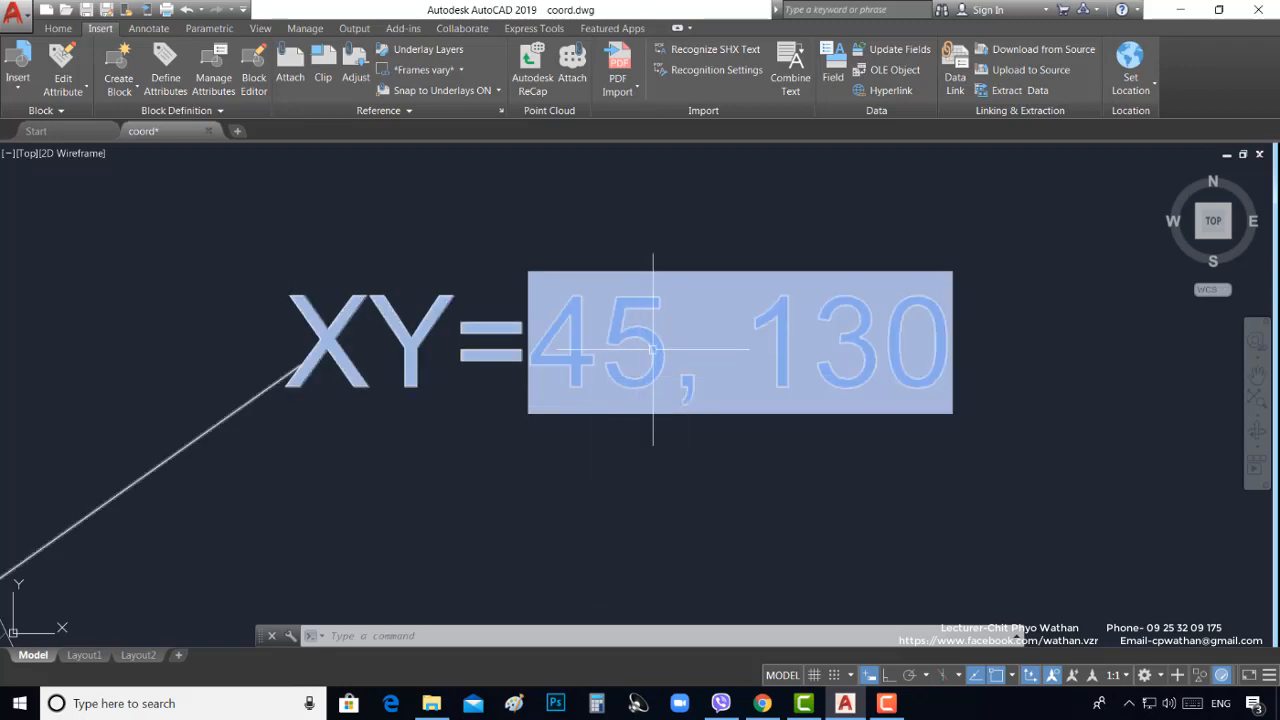
pyautogui.scroll(-4, 657, 355)
pyautogui.moveTo(723, 463); pyautogui.dragTo(712, 368, button='middle')
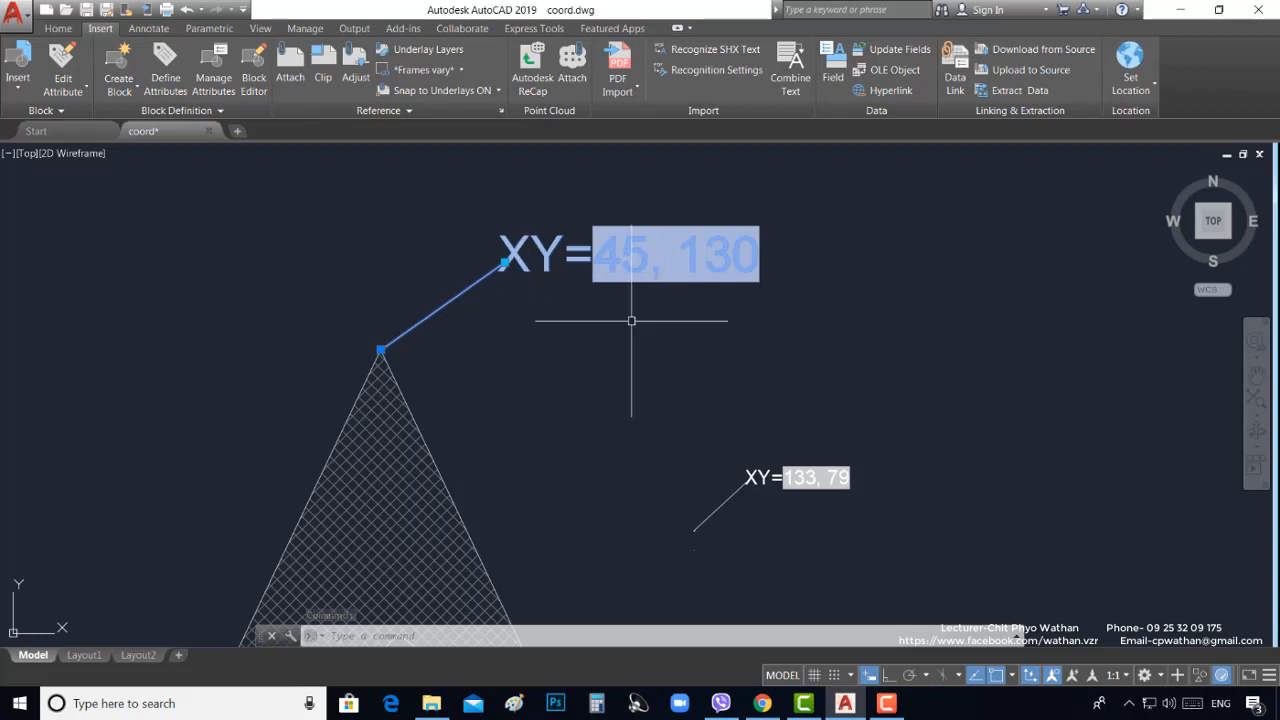
pyautogui.press('Delete')
# Copy the scaled label by its leader's lower end to the hatched arrow's lower-right vertex
pyautogui.moveTo(795, 535); pyautogui.dragTo(758, 400, button='middle')
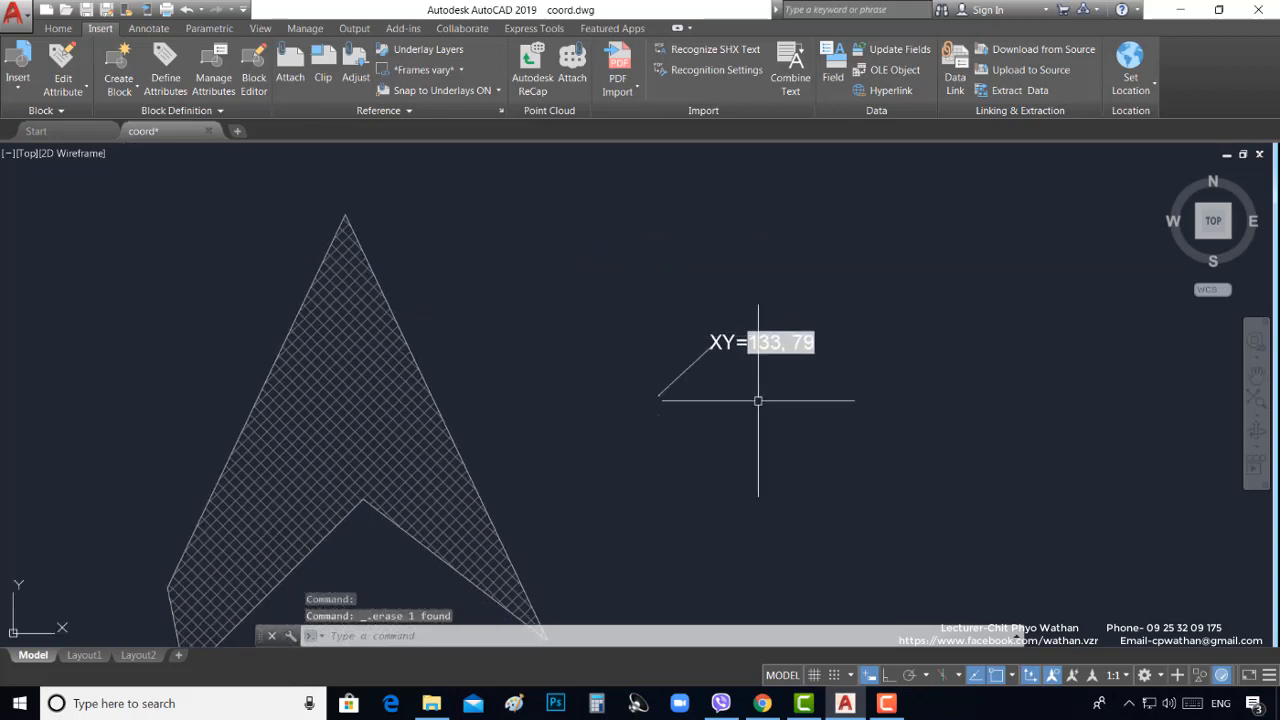
pyautogui.write('co')
pyautogui.press('space')
pyautogui.click(771, 423)
pyautogui.click(674, 339)
pyautogui.scroll(5, 672, 404)
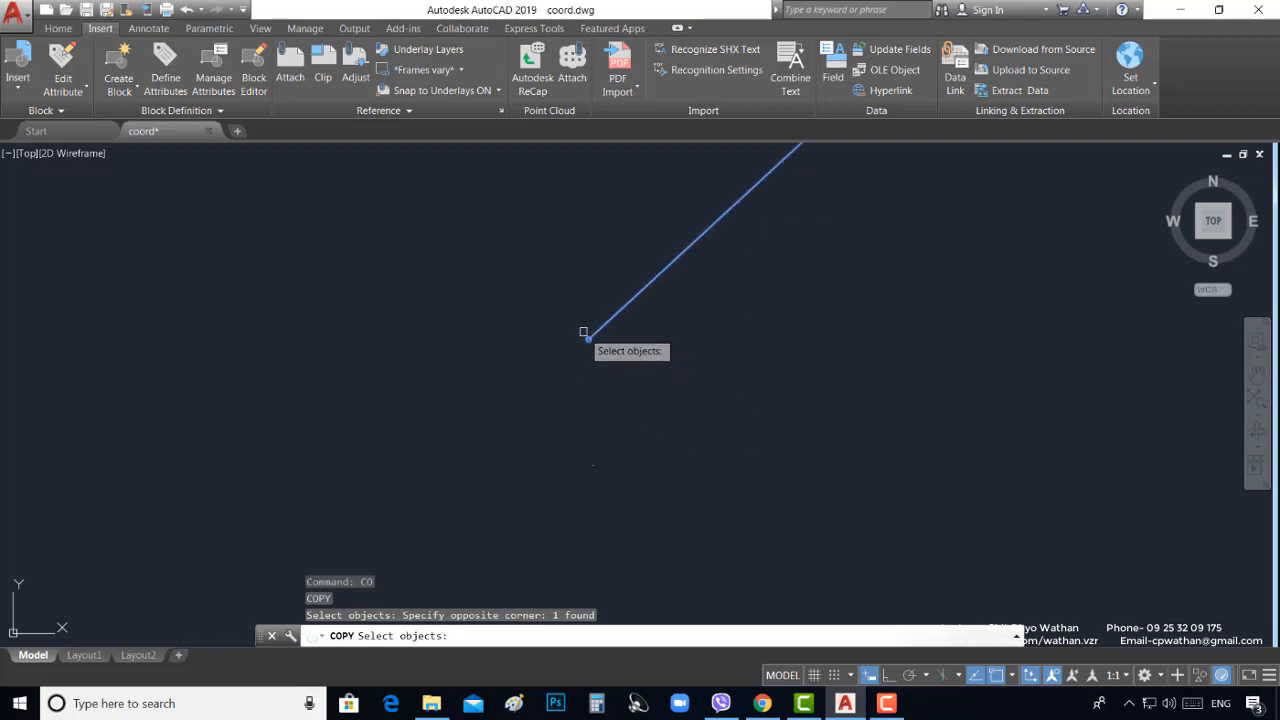
pyautogui.scroll(5, 584, 330)
pyautogui.press('space')
pyautogui.press('space')
pyautogui.click(604, 371)
pyautogui.scroll(-6, 677, 309)
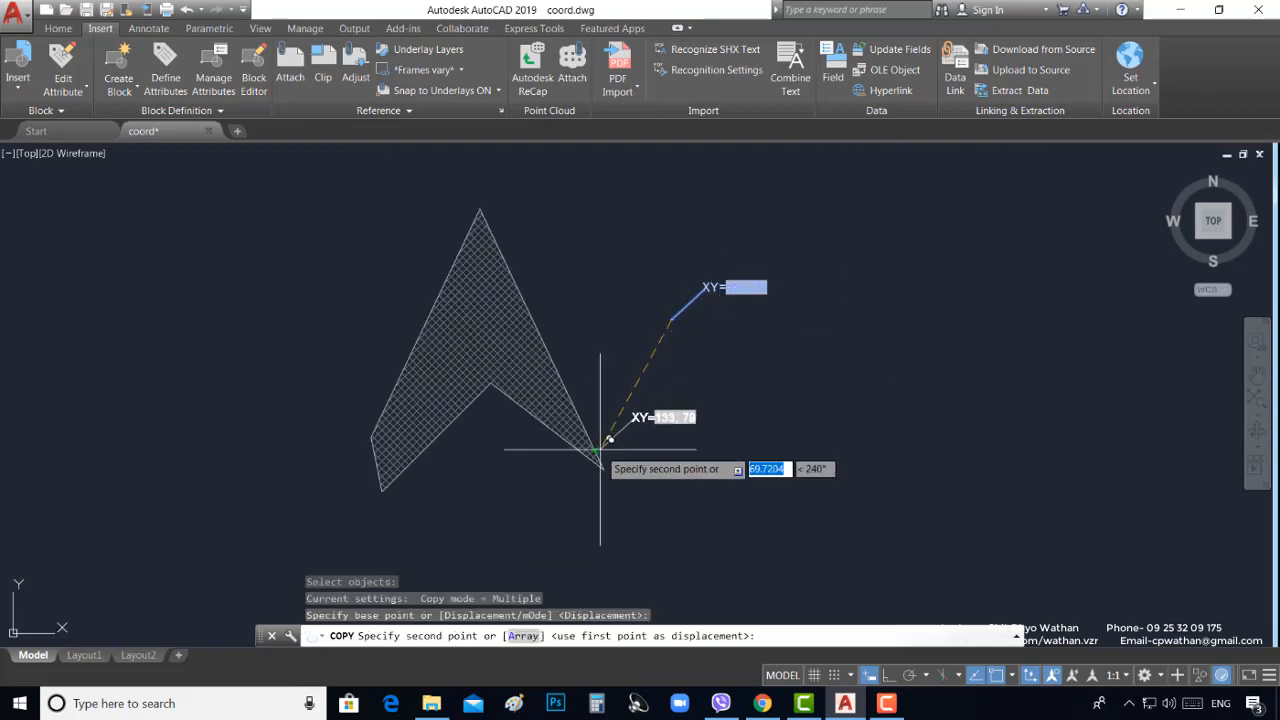
pyautogui.scroll(4, 622, 567)
pyautogui.scroll(-5, 630, 540)
pyautogui.click(634, 506)
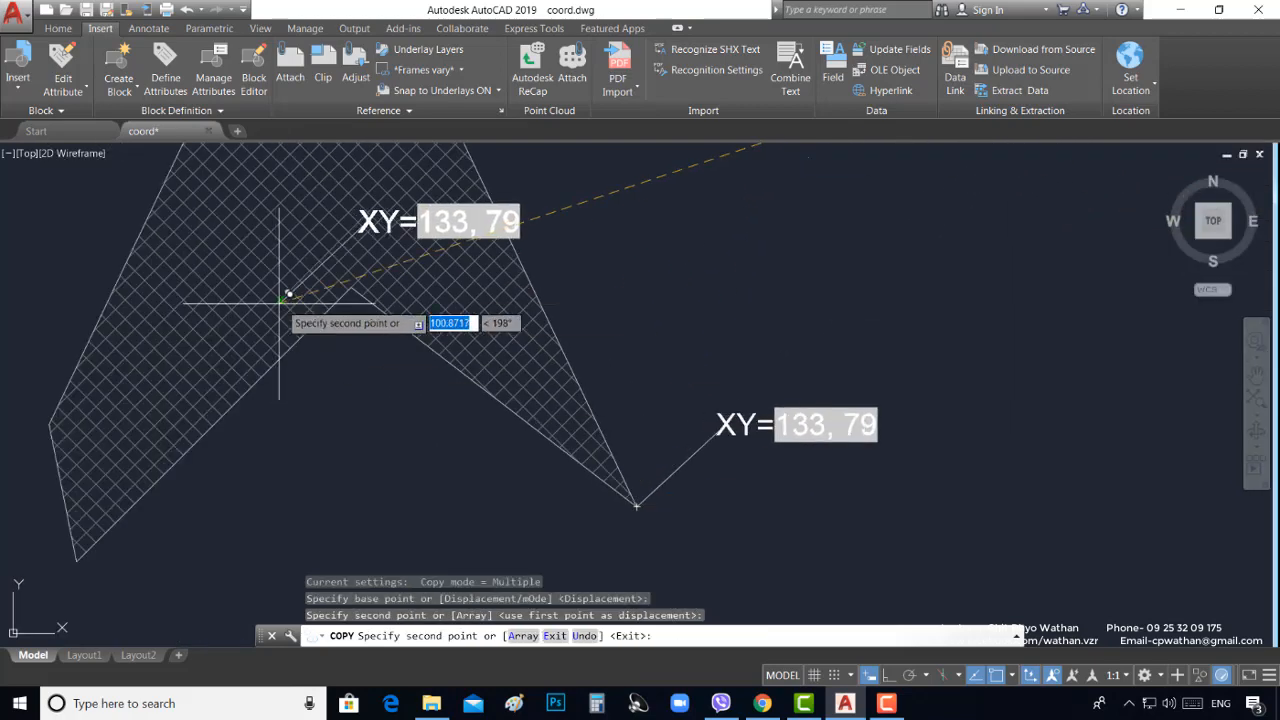
# Place further copies of the label at the arrow's inner notch, two lower-left vertices and upper tip, and finish copying
pyautogui.scroll(5, 390, 268)
pyautogui.click(423, 251)
pyautogui.scroll(-6, 423, 251)
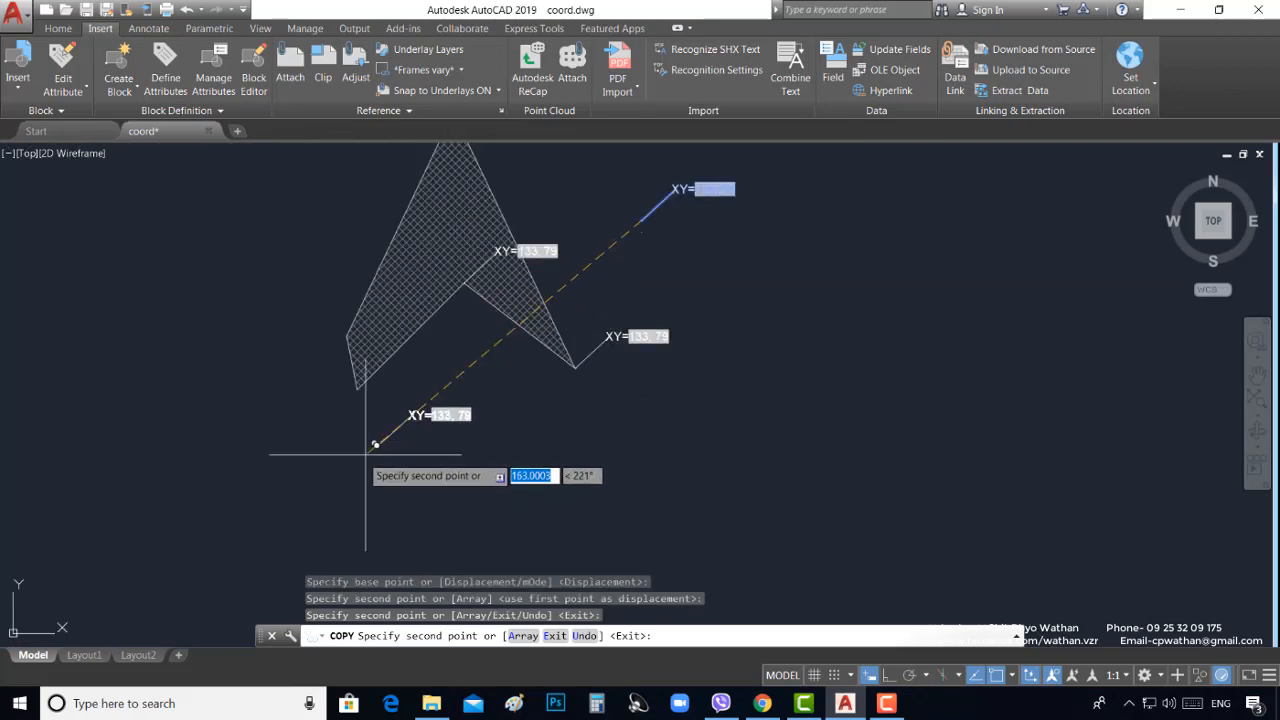
pyautogui.click(360, 393)
pyautogui.scroll(6, 349, 332)
pyautogui.click(343, 363)
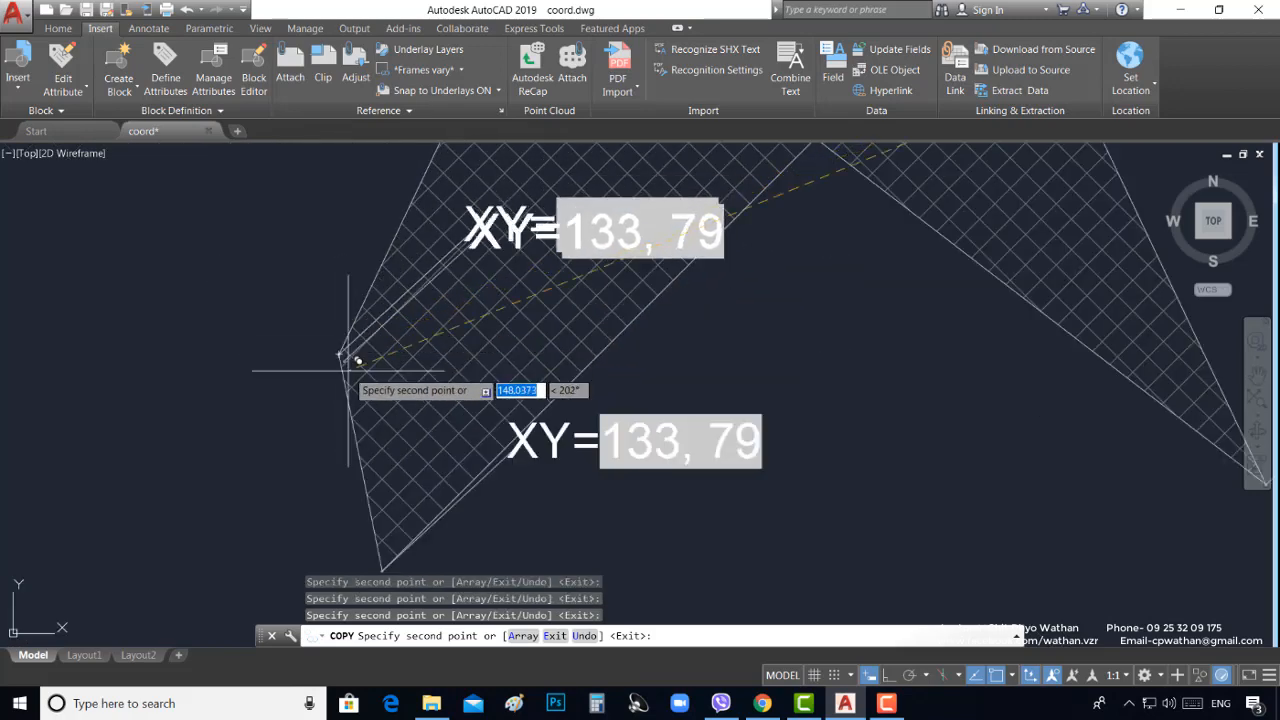
pyautogui.scroll(-8, 388, 421)
pyautogui.scroll(5, 430, 285)
pyautogui.click(381, 299)
pyautogui.press('Return')
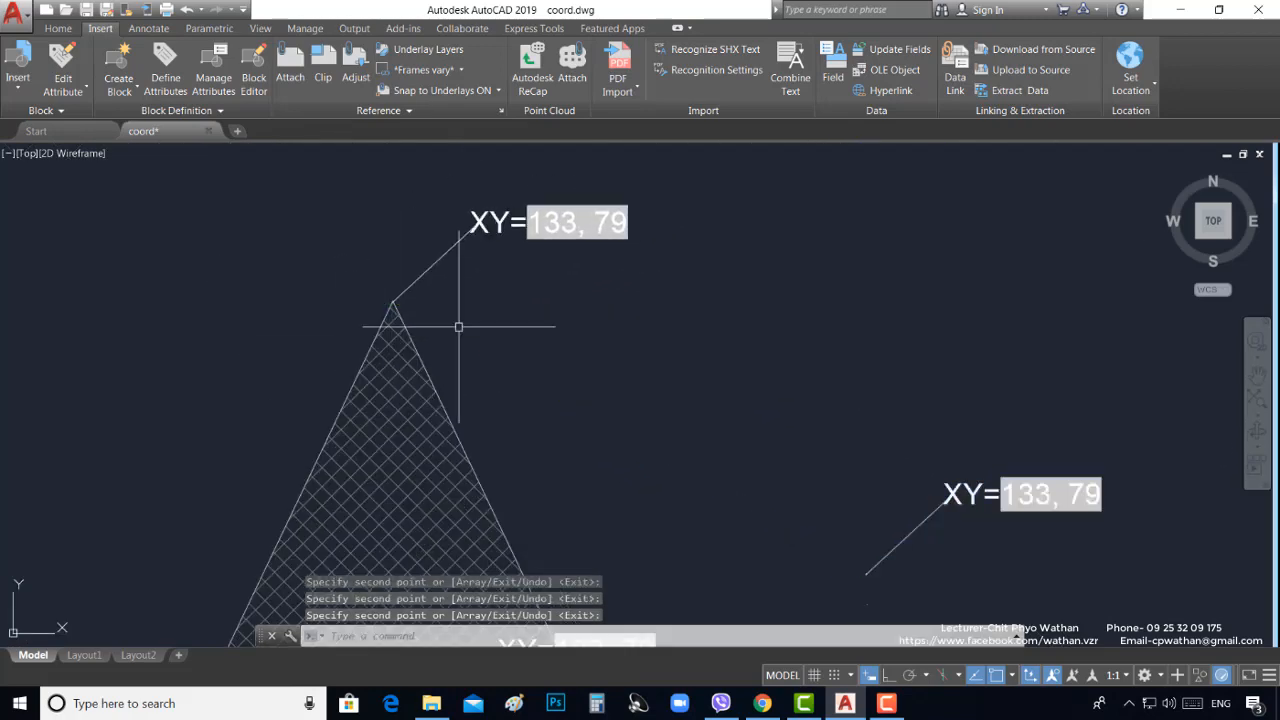
# Stretch the label at the arrow's inner notch so its text sits in the open area below the notch
pyautogui.scroll(4, 457, 323)
pyautogui.press('Escape')
pyautogui.click(590, 402)
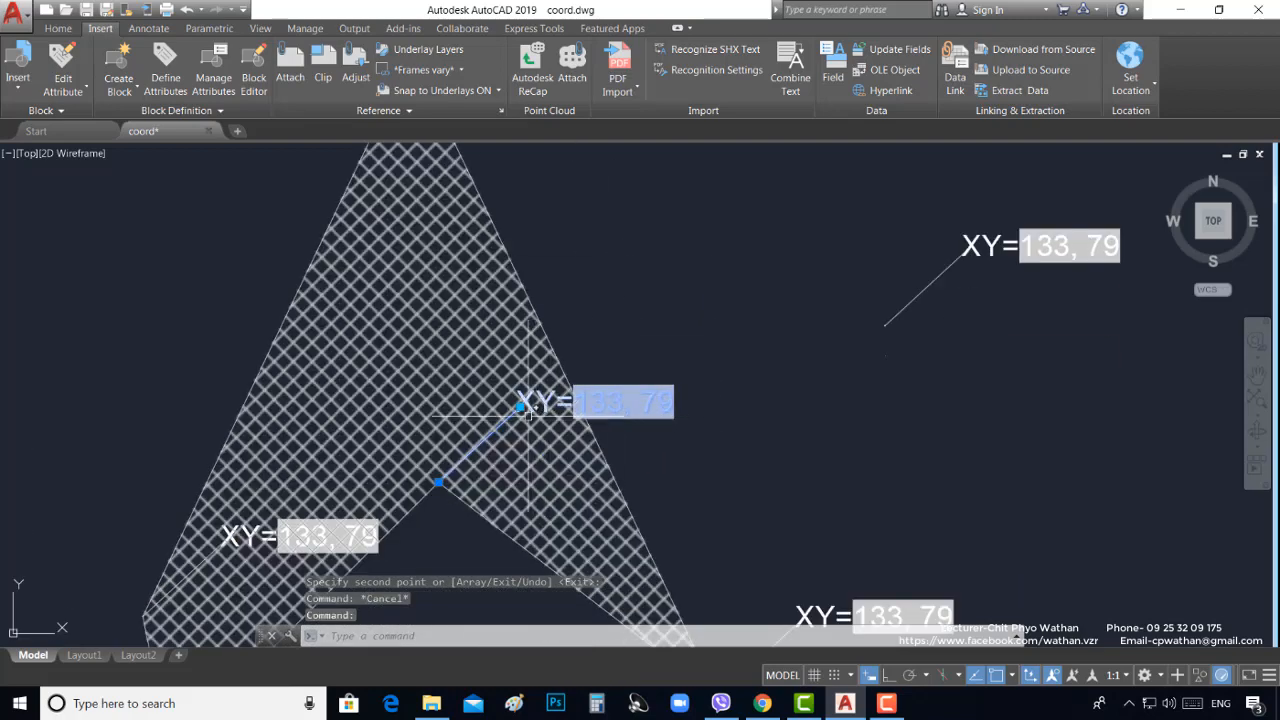
pyautogui.click(520, 406)
pyautogui.scroll(6, 450, 450)
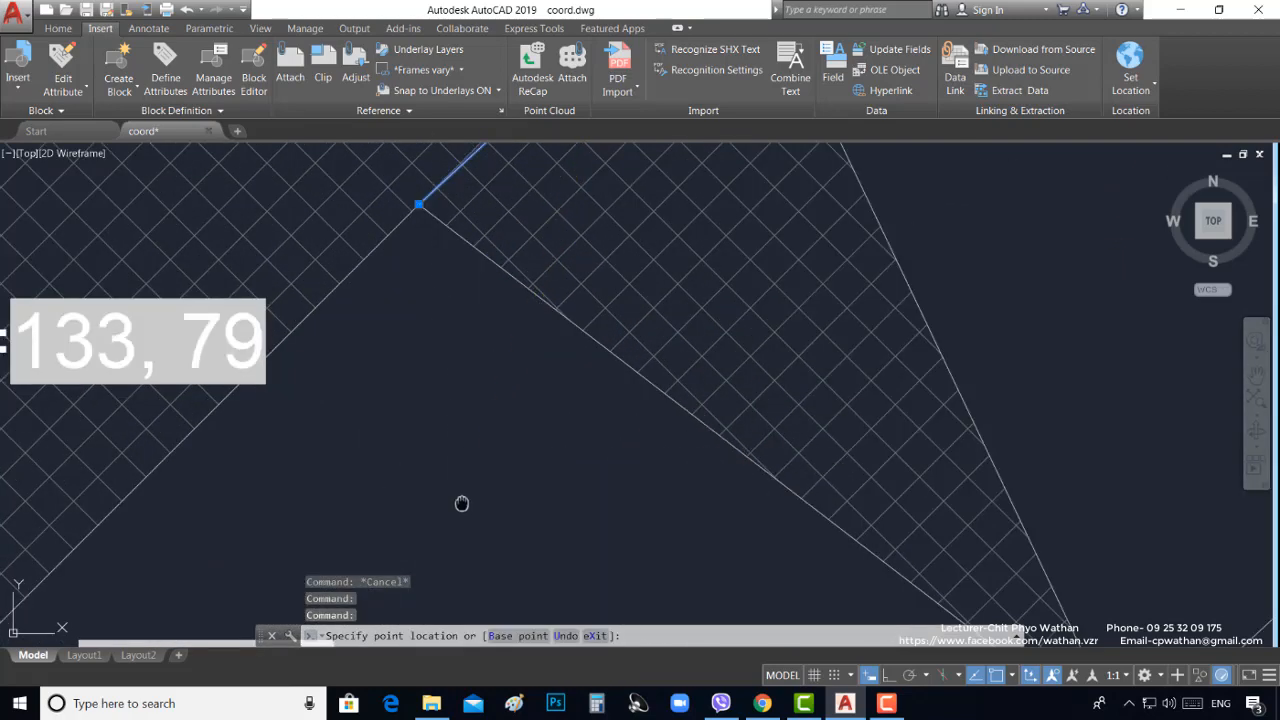
pyautogui.click(442, 483)
pyautogui.scroll(-6, 646, 423)
pyautogui.scroll(4, 460, 370)
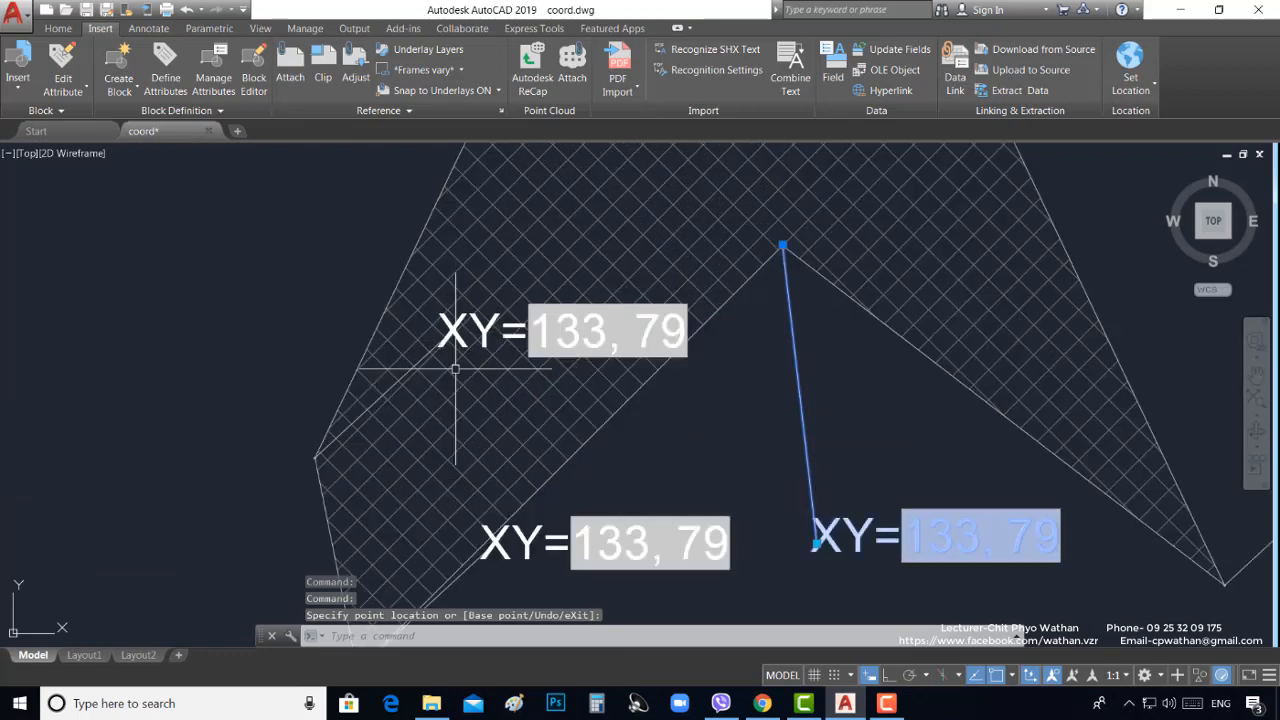
pyautogui.press('Escape')
# Stretch the label at the arrow's leftmost vertex so its text sits up and left, outside the hatch
pyautogui.click(513, 352)
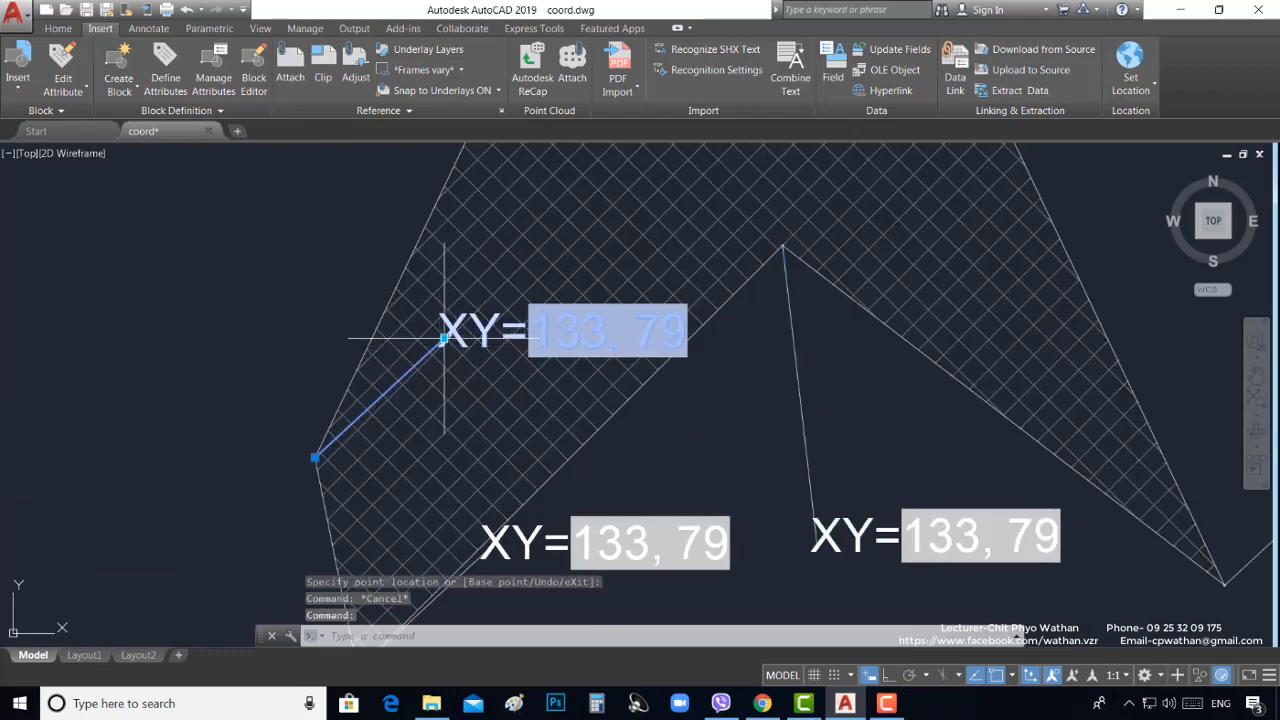
pyautogui.click(444, 339)
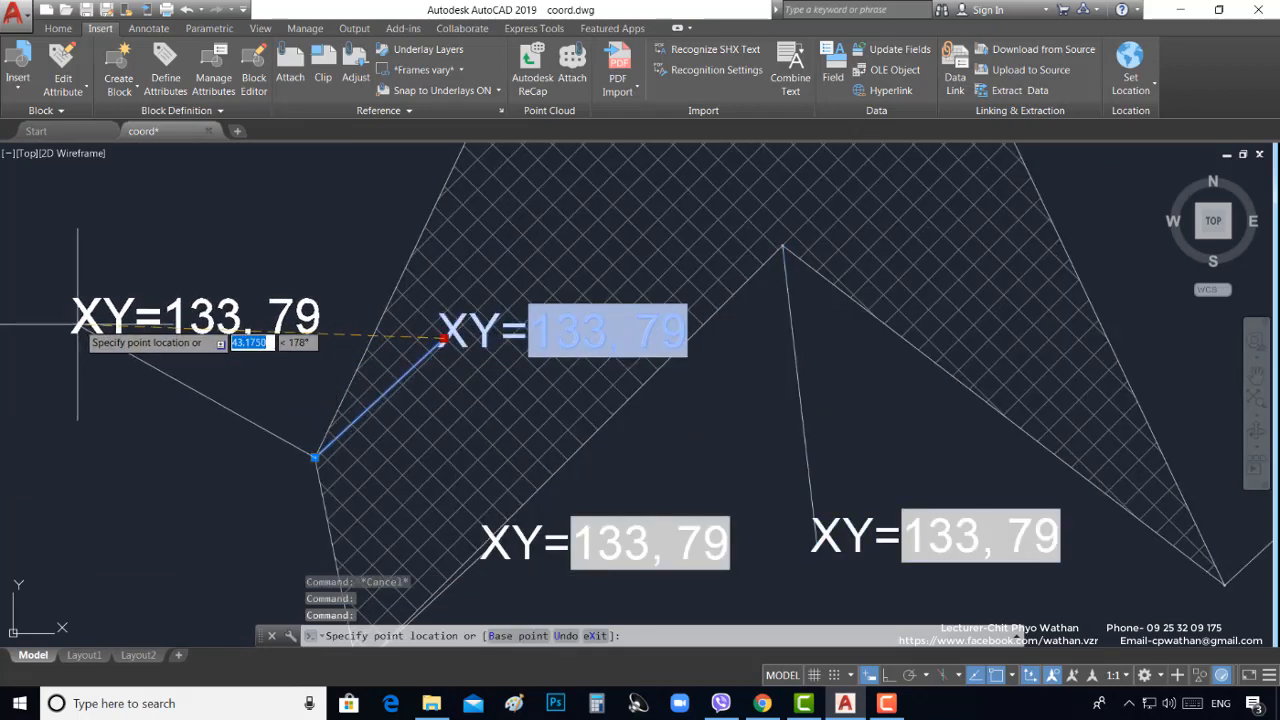
pyautogui.moveTo(80, 271); pyautogui.dragTo(143, 397, button='middle')
pyautogui.click(143, 397)
pyautogui.moveTo(476, 528); pyautogui.dragTo(530, 228, button='middle')
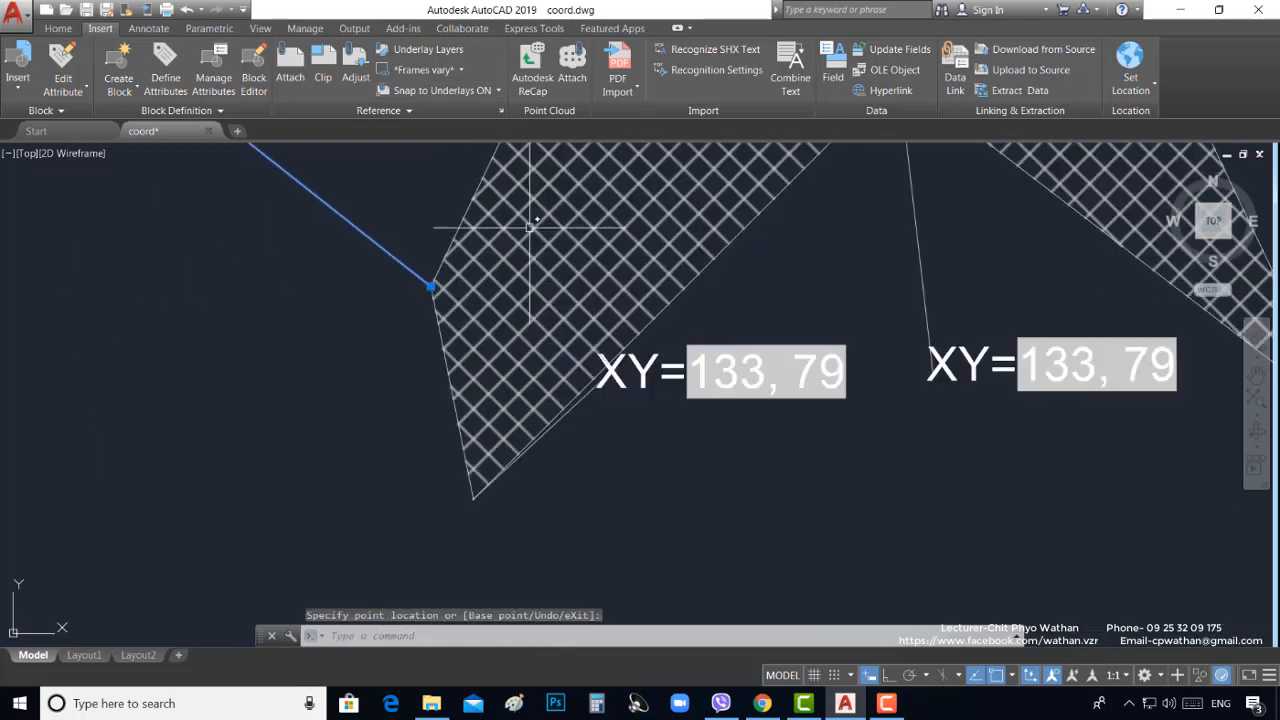
pyautogui.press('Escape')
# Stretch the label at the arrow's lowest vertex so its text sits below and right, clear of the hatch
pyautogui.click(700, 375)
pyautogui.click(600, 380)
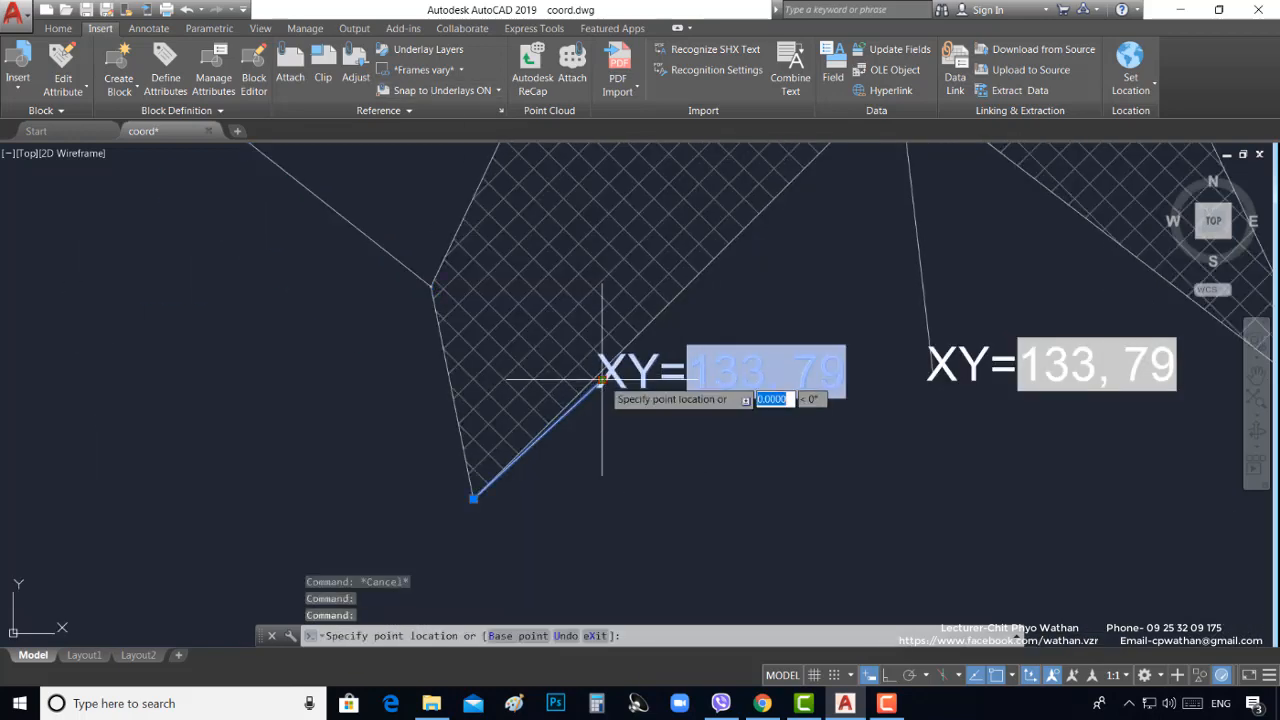
pyautogui.moveTo(594, 487); pyautogui.dragTo(586, 366, button='middle')
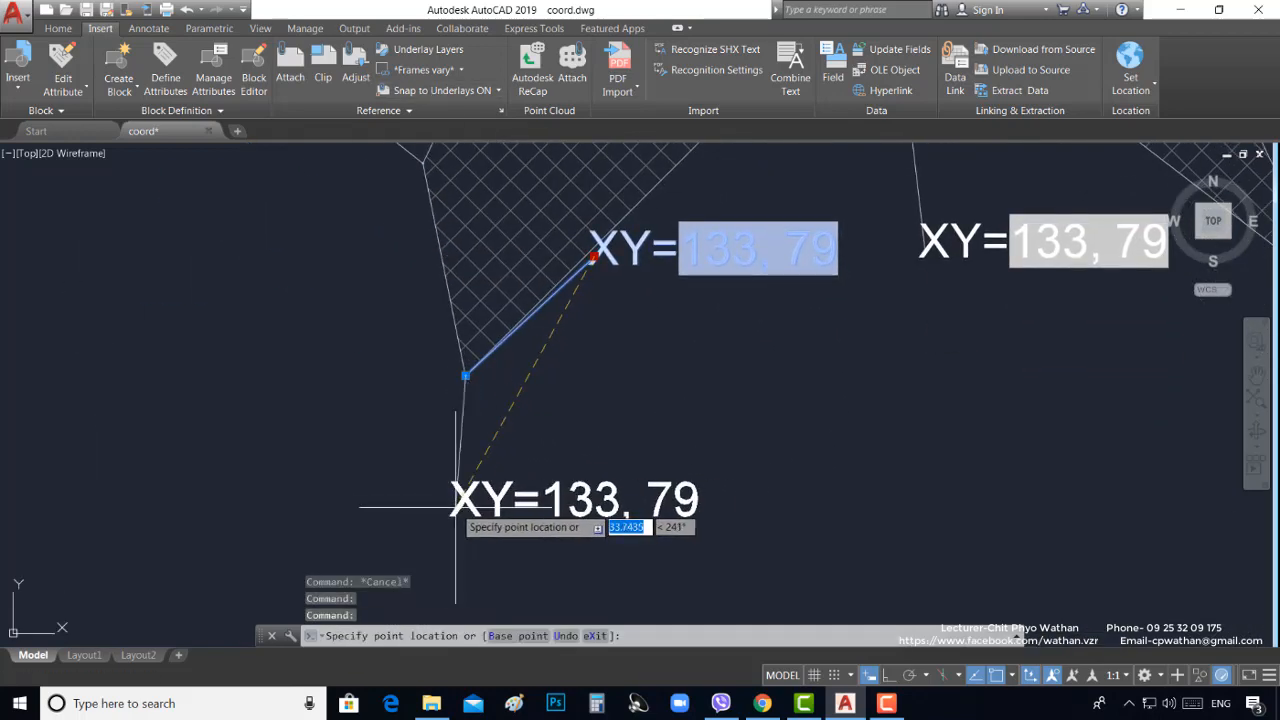
pyautogui.press('Escape')
pyautogui.scroll(-3, 537, 466)
pyautogui.scroll(-2, 500, 457)
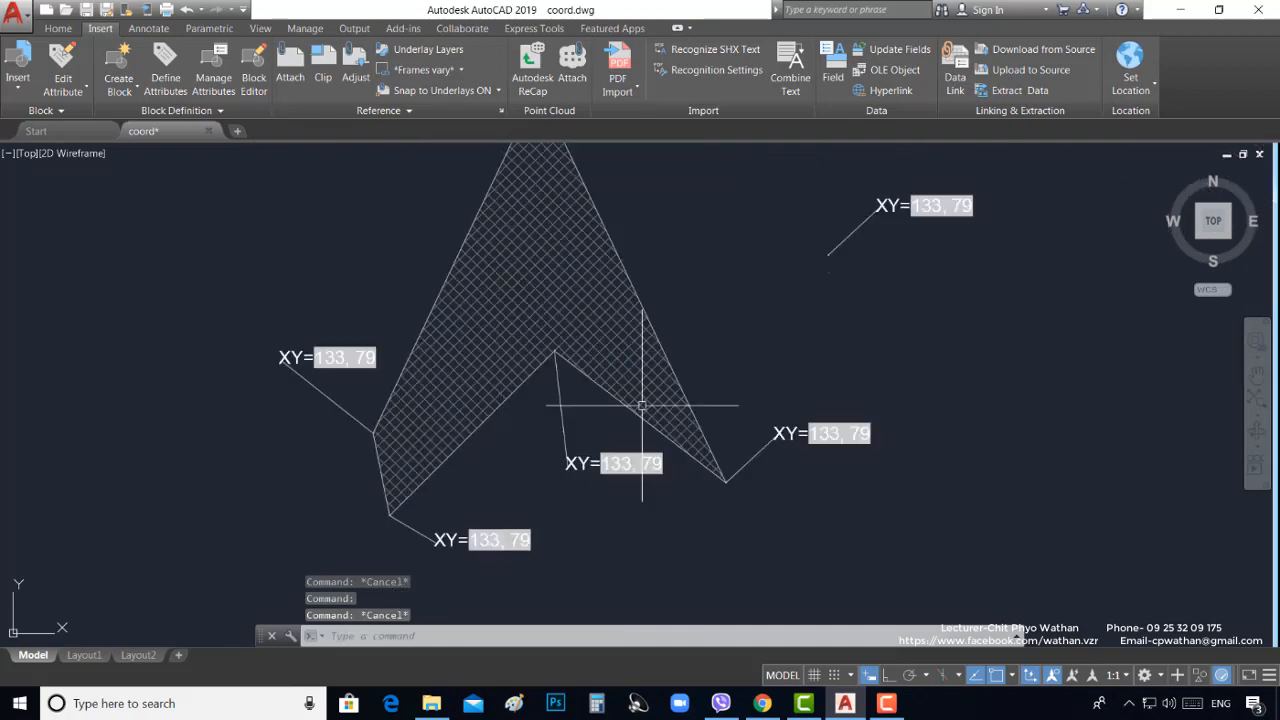
pyautogui.moveTo(650, 278)
pyautogui.mouseDown(button='middle')
pyautogui.moveTo(649, 483)
pyautogui.moveTo(650, 310)
pyautogui.mouseUp(button='middle')
pyautogui.scroll(-2, 650, 310)
pyautogui.click(602, 480)
pyautogui.press('Escape')
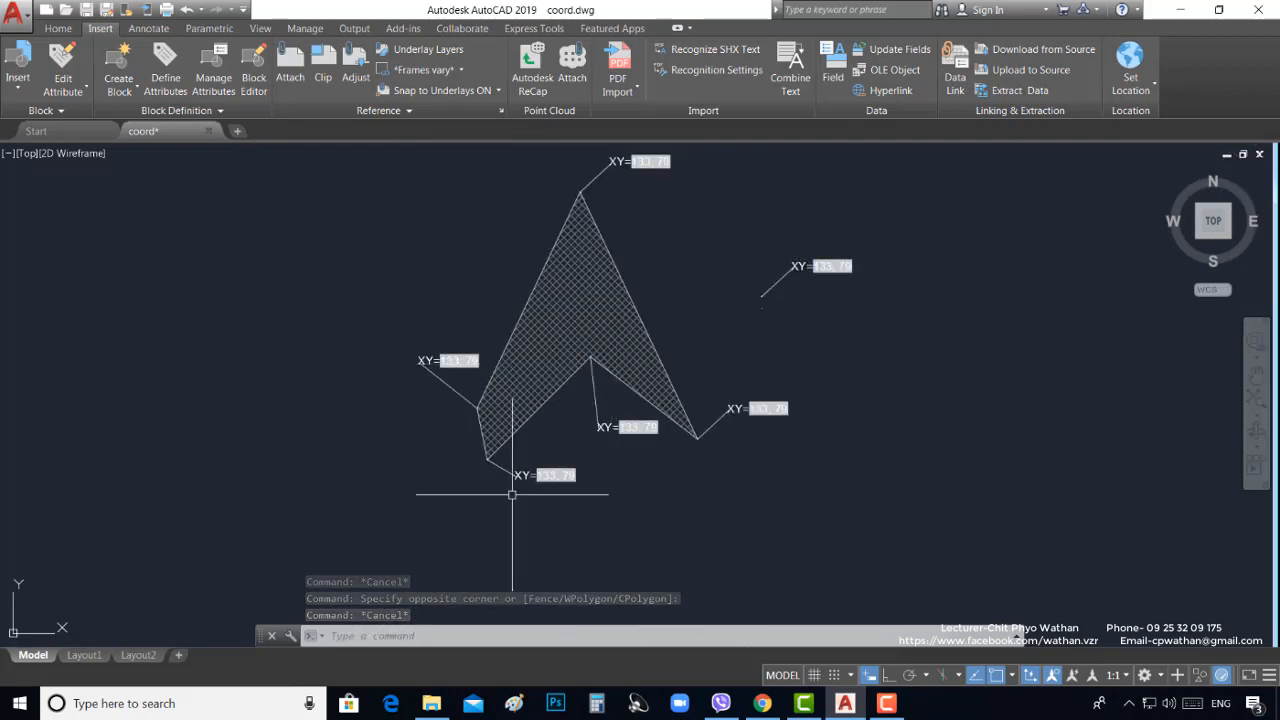
# Regenerate the drawing to update the coordinate fields of all the copied labels
pyautogui.scroll(1, 709, 400)
pyautogui.scroll(2, 645, 507)
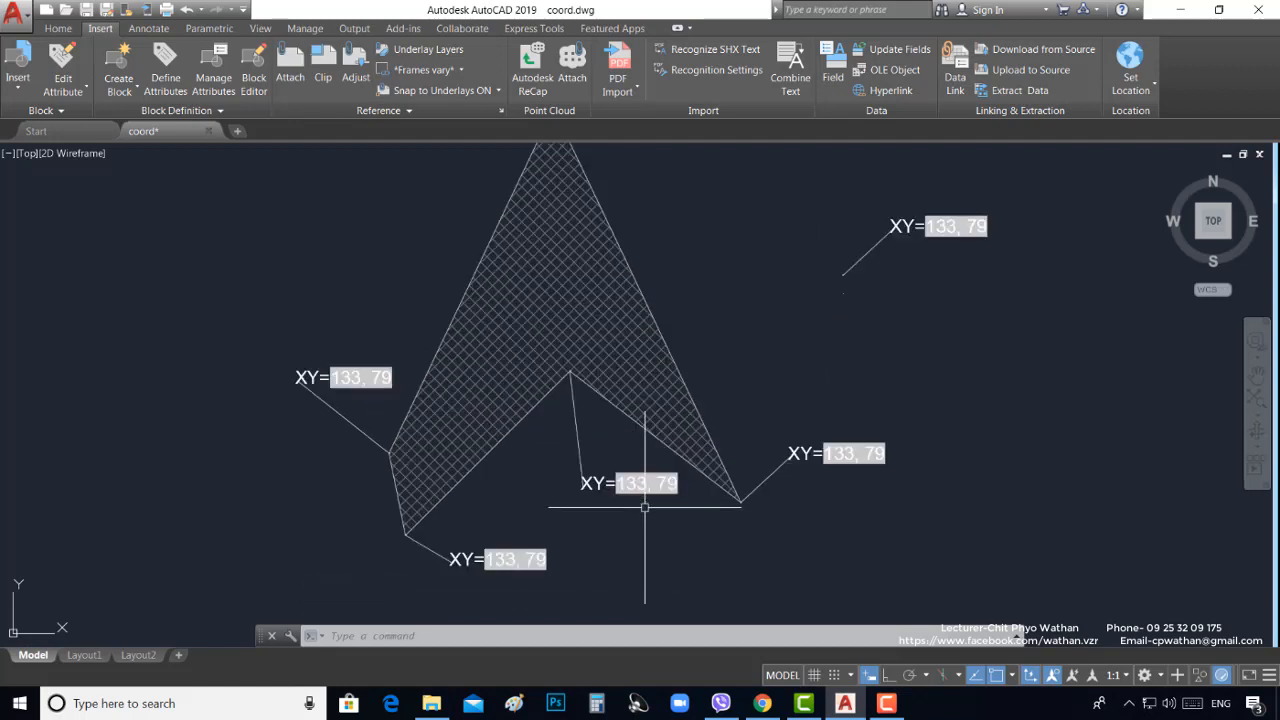
pyautogui.moveTo(727, 461); pyautogui.dragTo(681, 557, button='middle')
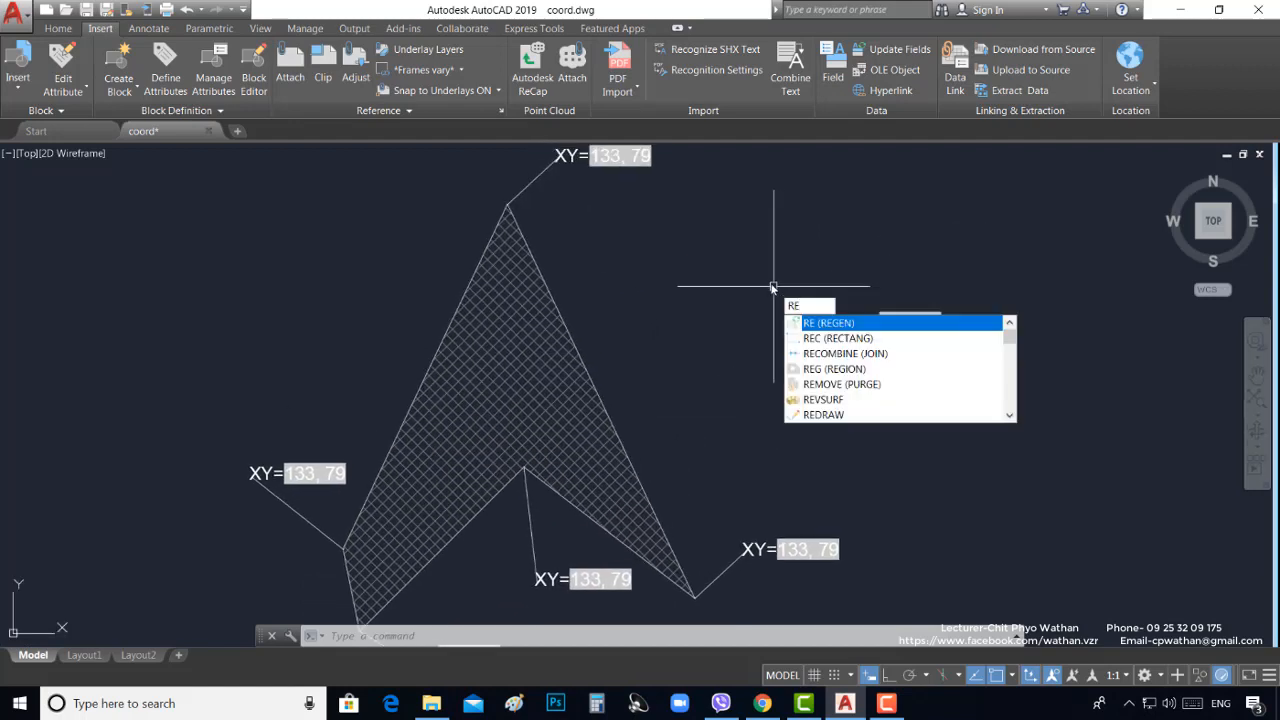
pyautogui.press('Return')
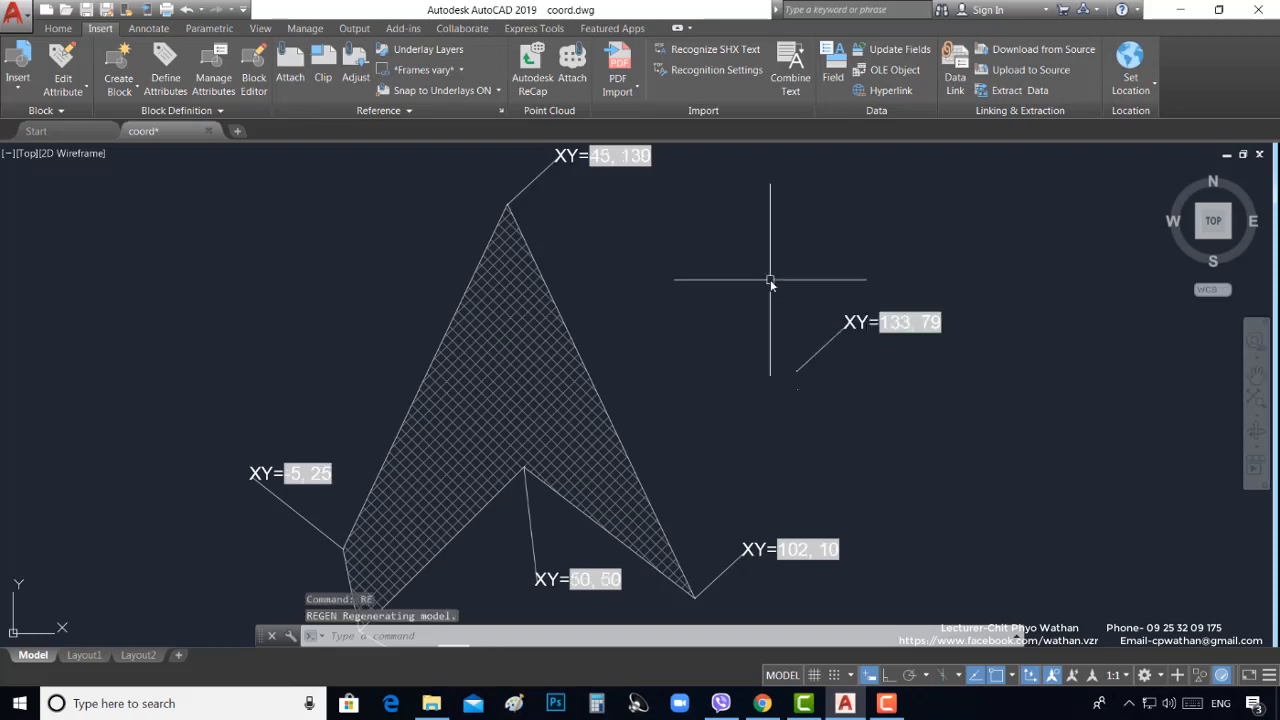
# Examine the XY coordinates on the labels at each vertex of the hatched arrow
pyautogui.moveTo(691, 244); pyautogui.dragTo(790, 73, button='middle')
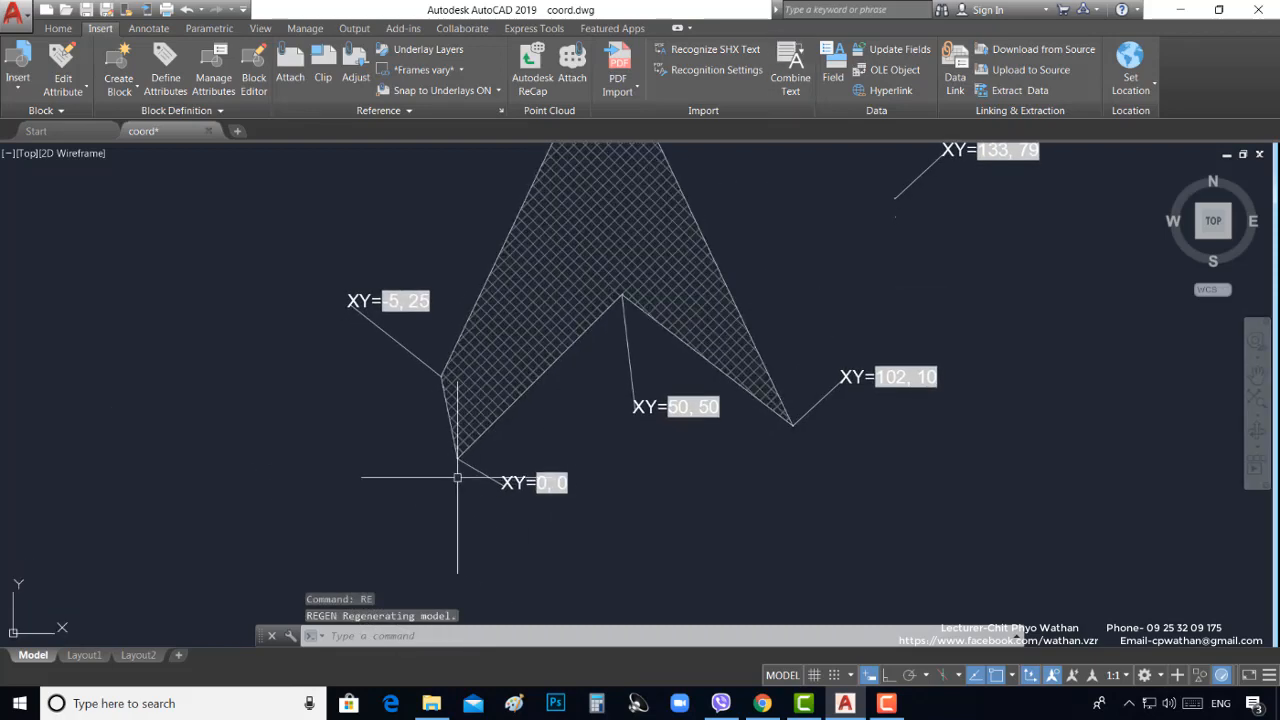
pyautogui.scroll(5, 457, 400)
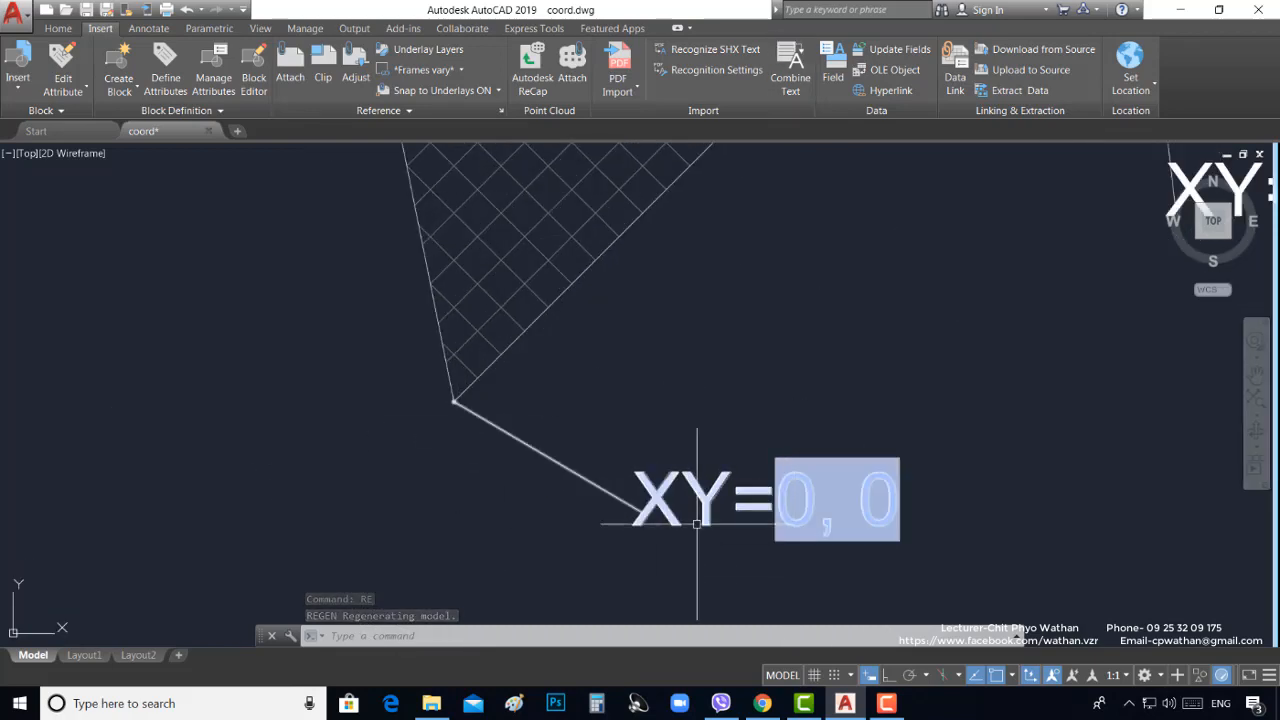
pyautogui.scroll(-5, 697, 525)
pyautogui.scroll(2, 873, 457)
pyautogui.moveTo(874, 434); pyautogui.dragTo(512, 538, button='middle')
pyautogui.scroll(-5, 744, 518)
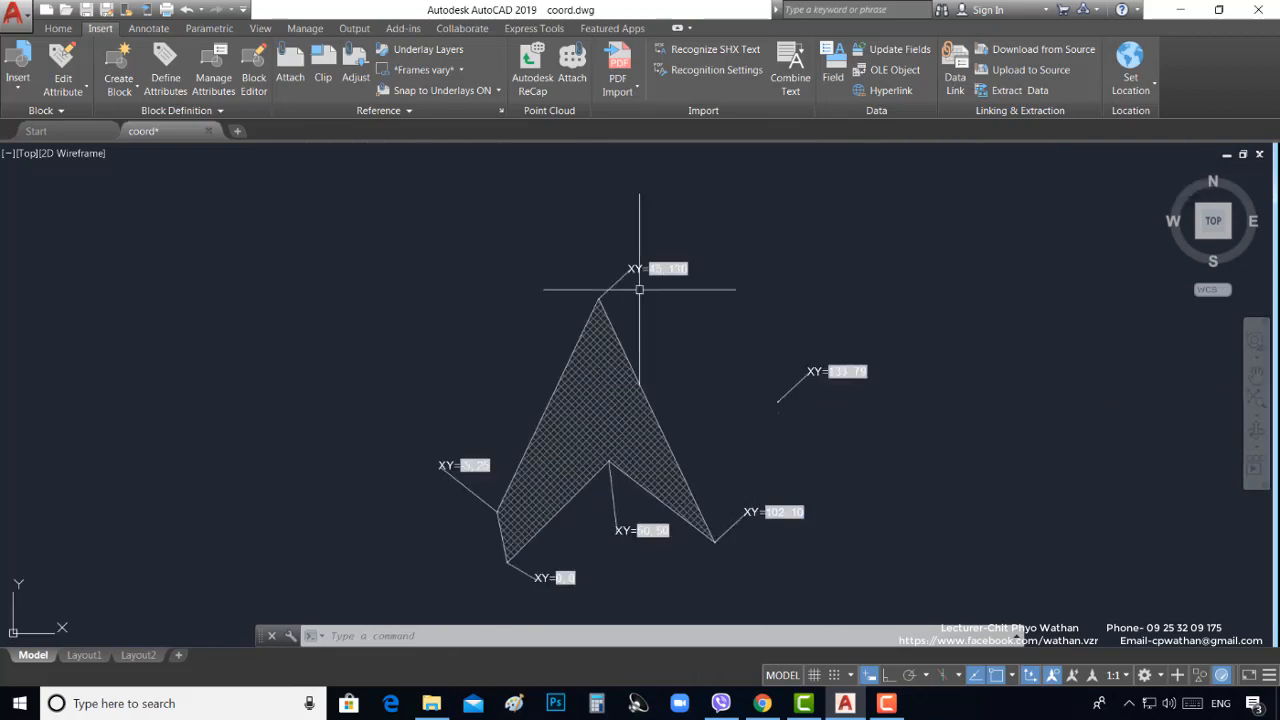
pyautogui.scroll(5, 618, 264)
pyautogui.scroll(-5, 679, 306)
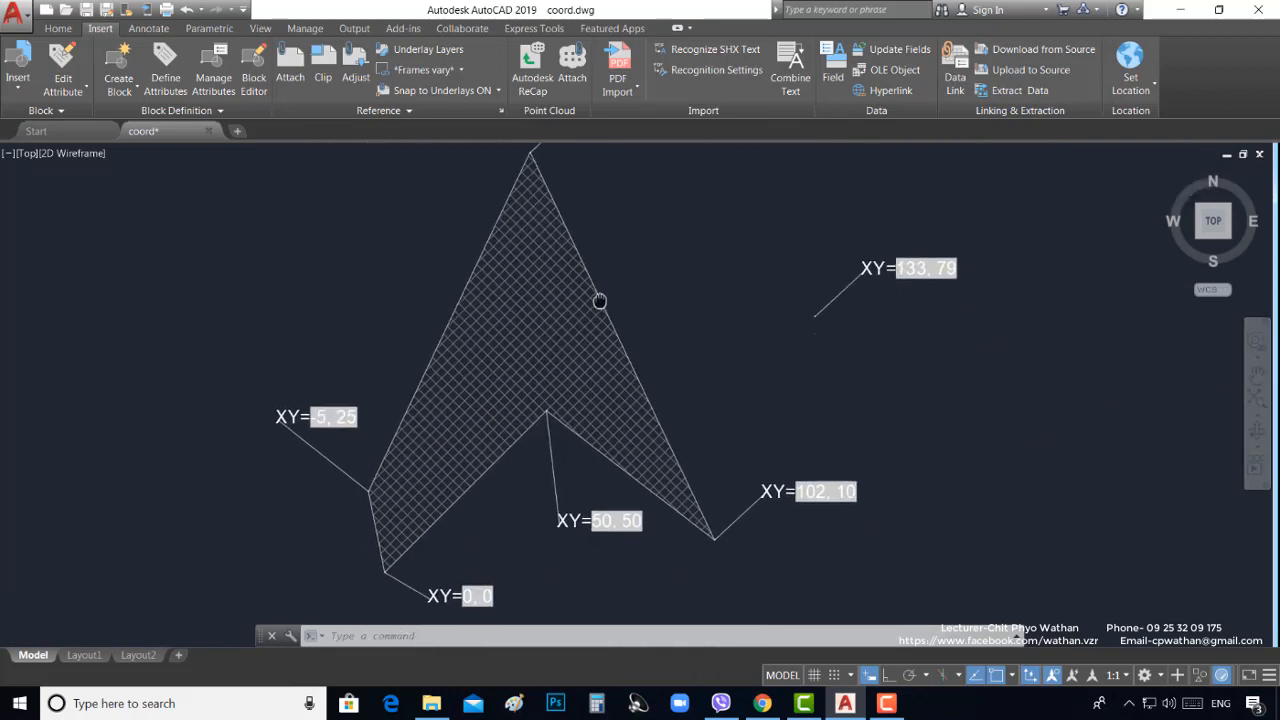
pyautogui.scroll(-2, 655, 348)
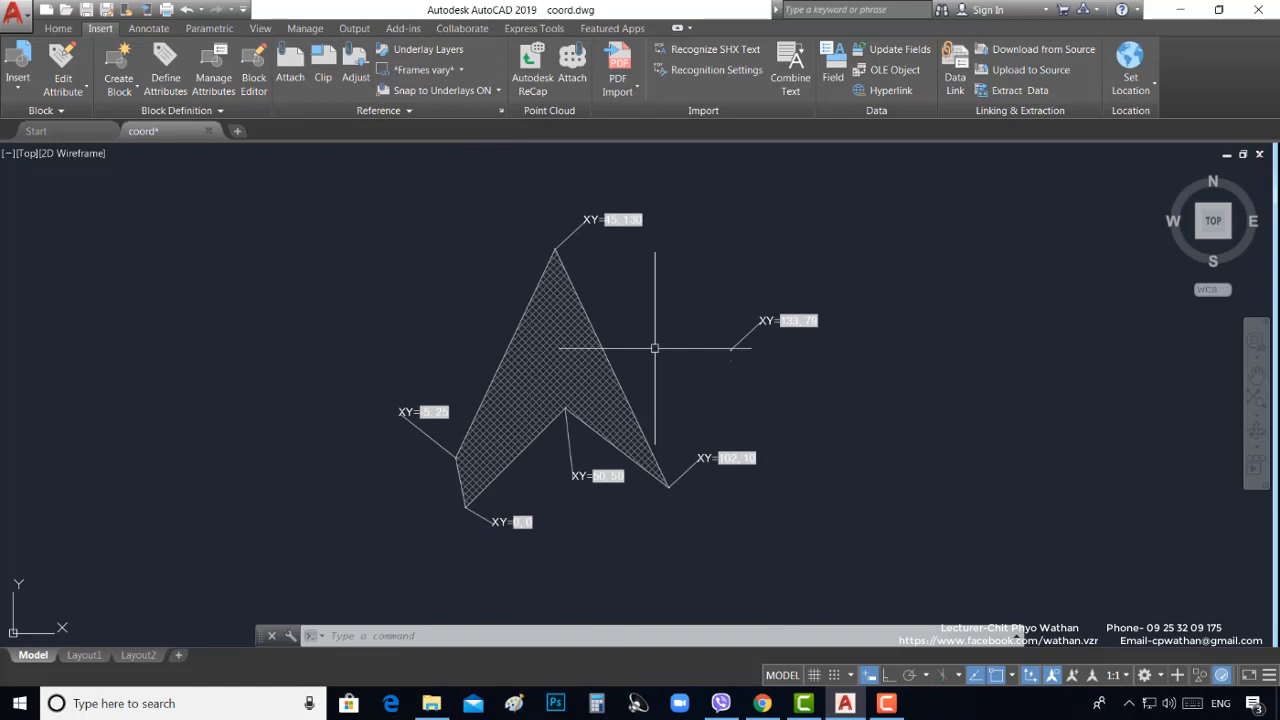